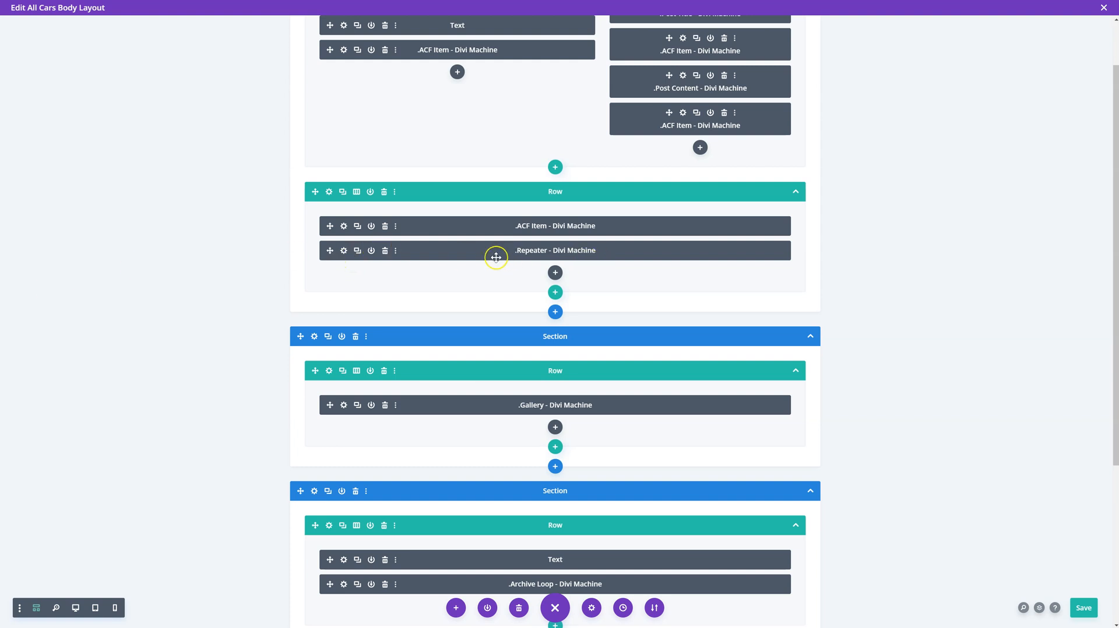
Preview the layout in desktop view, return to wireframe view, and open the settings of the Repeater - Divi Machine module
{"action": "left_click", "coordinate": [69, 608]}
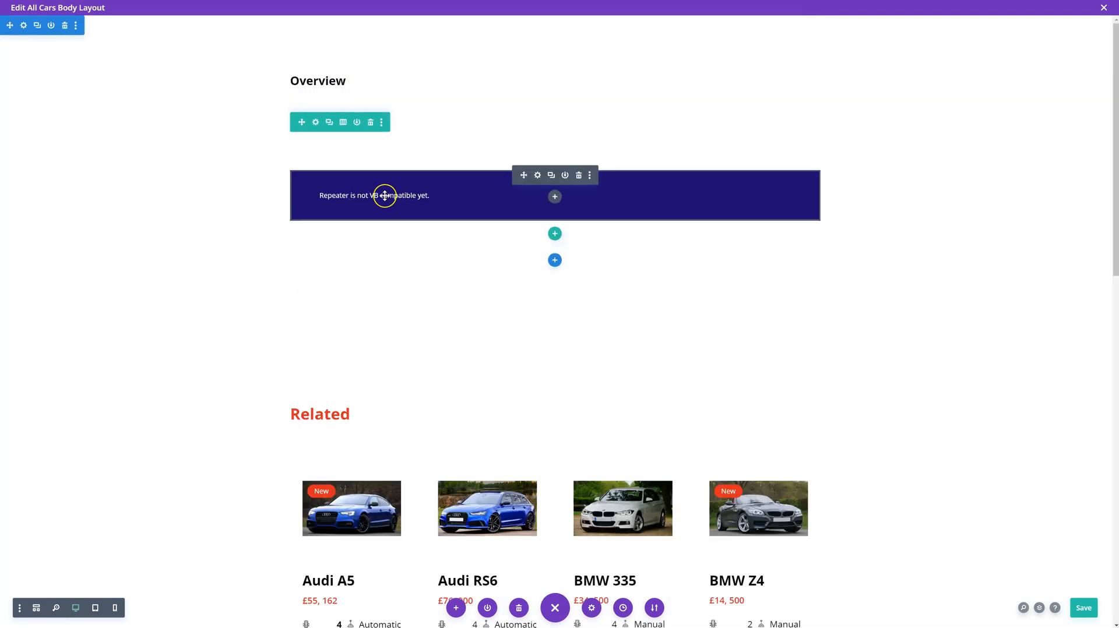
{"action": "left_click", "coordinate": [37, 608]}
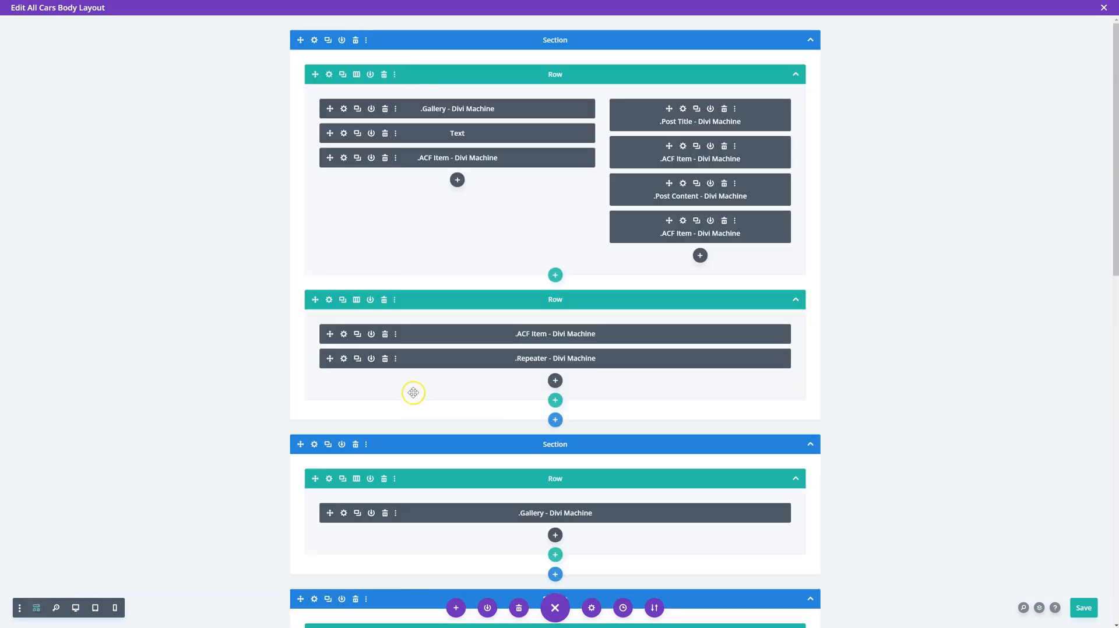
{"action": "left_click", "coordinate": [349, 364]}
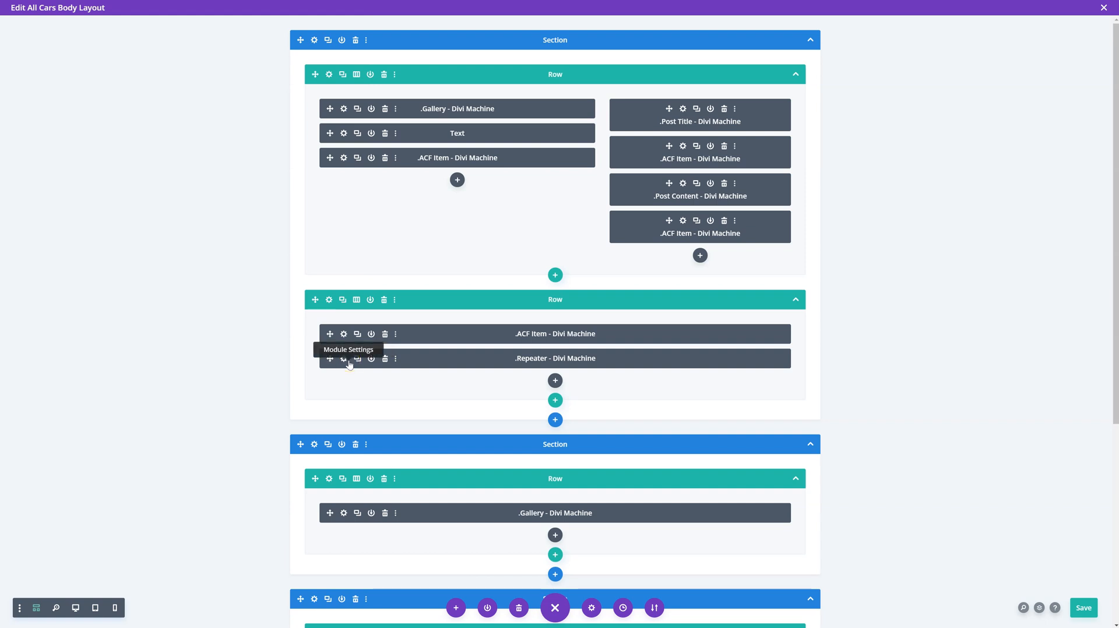
{"action": "left_click", "coordinate": [349, 364]}
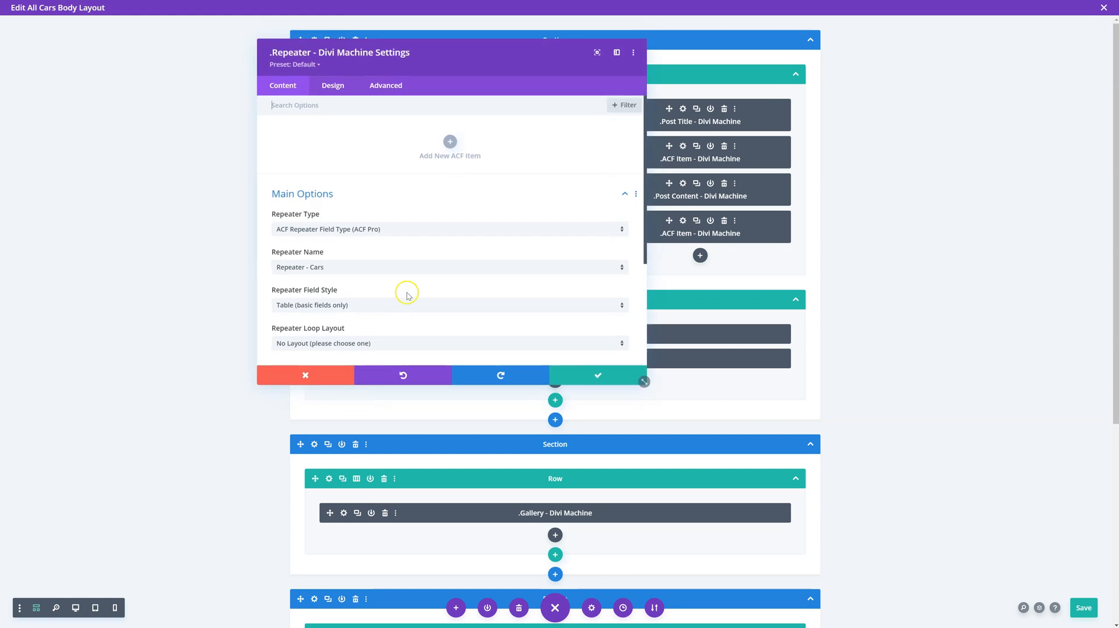
{"action": "left_click_drag", "start_coordinate": [446, 63], "coordinate": [862, 71]}
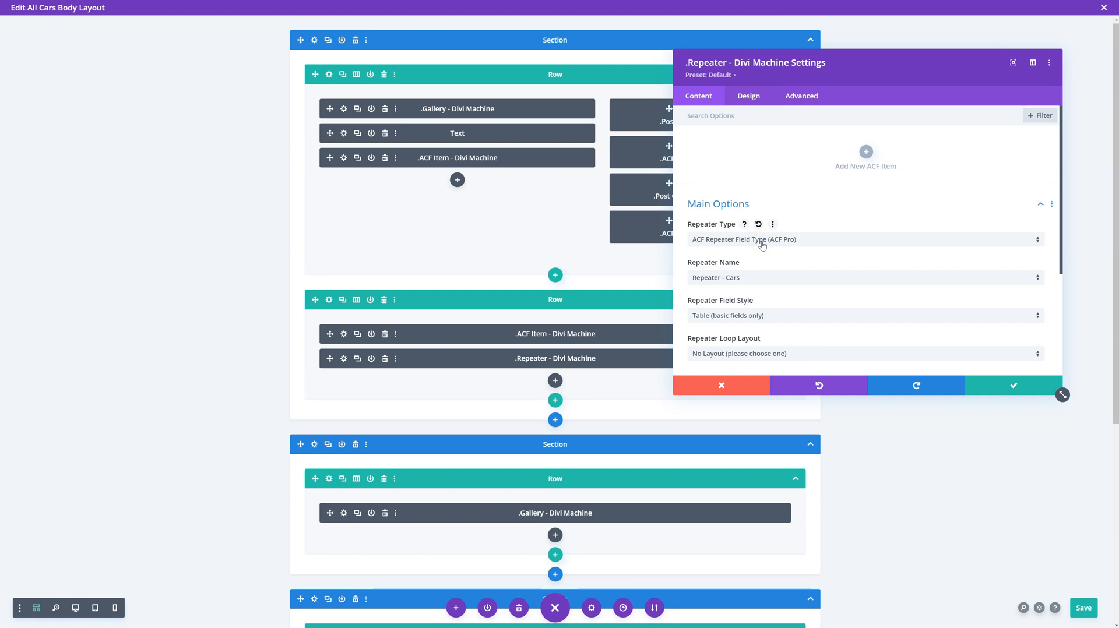
Add a new ACF item to the Repeater module without choosing an ACF field, and save it
{"action": "left_click", "coordinate": [868, 153]}
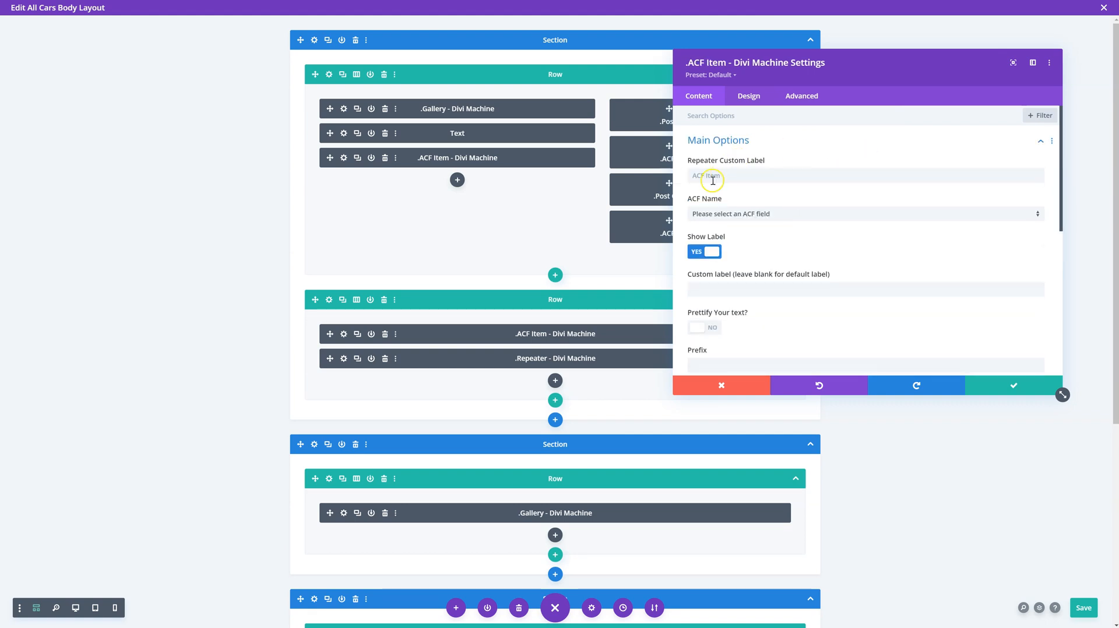
{"action": "left_click", "coordinate": [756, 208]}
{"action": "left_click", "coordinate": [772, 131]}
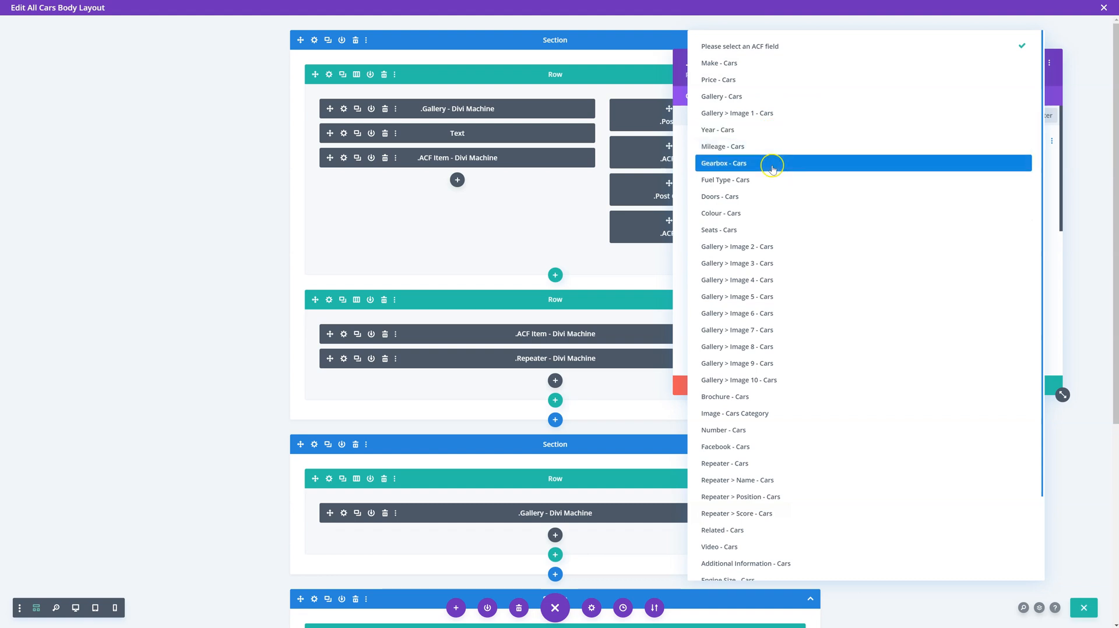
{"action": "left_click", "coordinate": [1050, 199]}
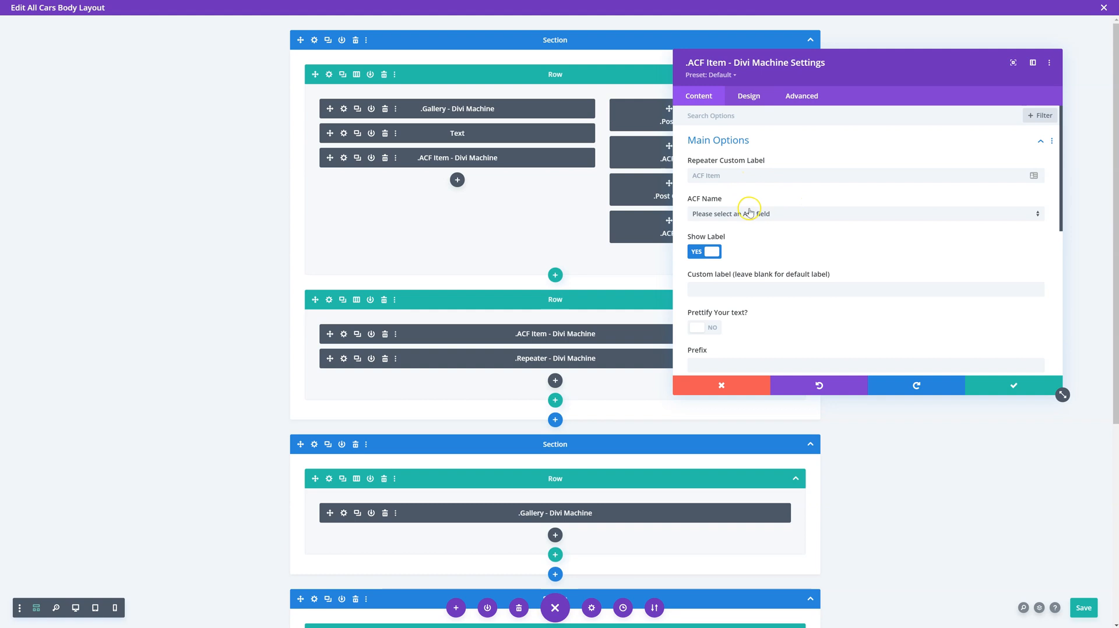
{"action": "scroll", "coordinate": [767, 210], "scroll_direction": "down", "scroll_amount": 6}
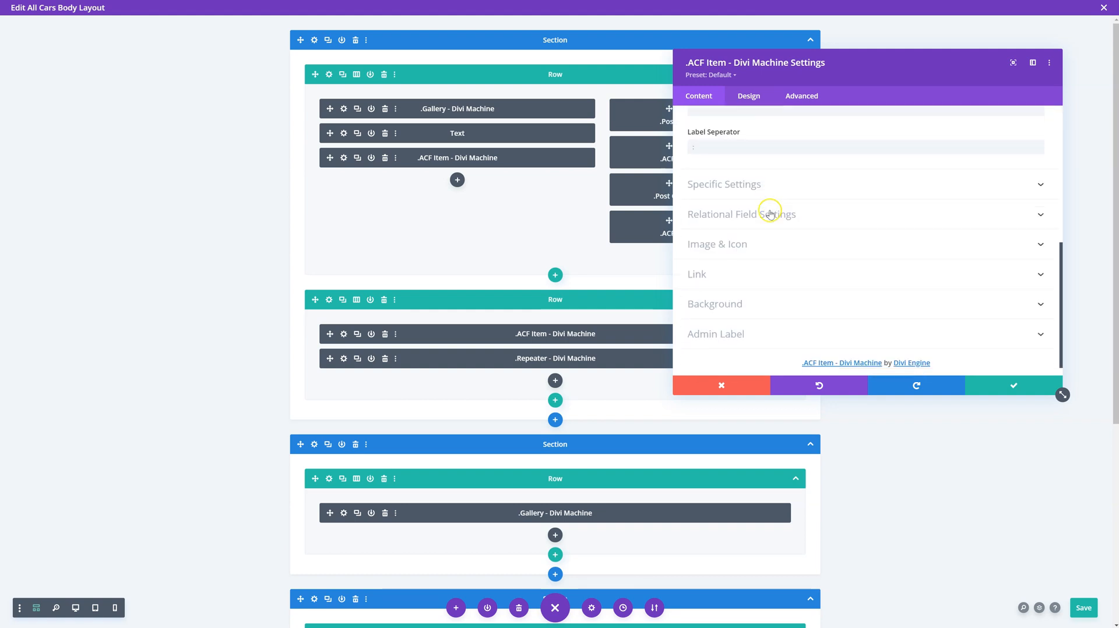
{"action": "left_click", "coordinate": [1011, 386]}
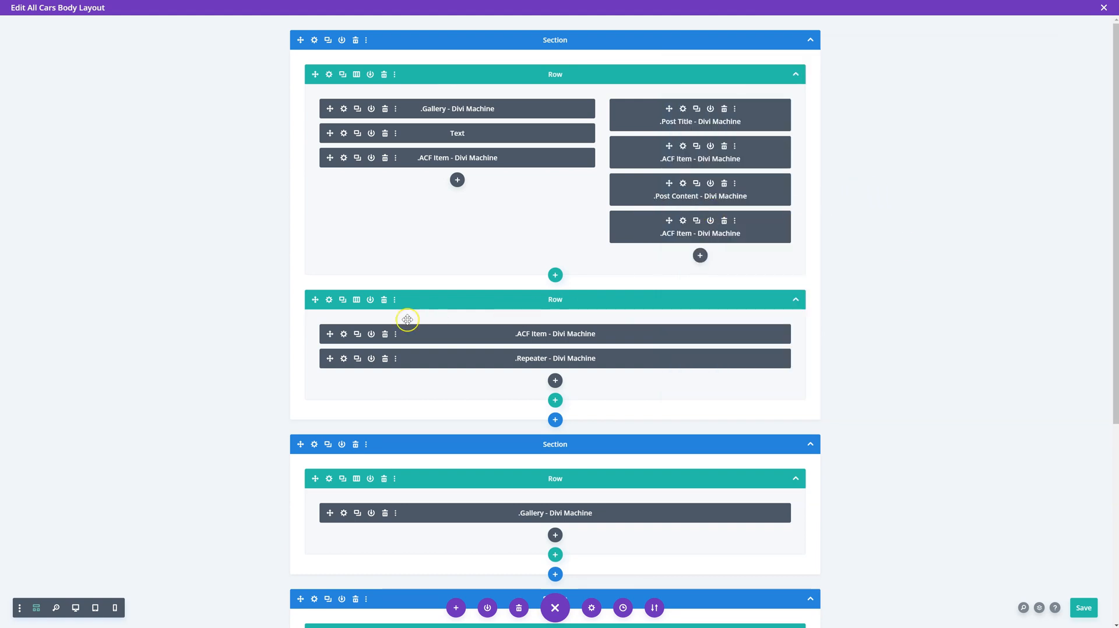
Reopen the Repeater module settings, check its grid options, and delete the blank ACF item
{"action": "left_click", "coordinate": [343, 359]}
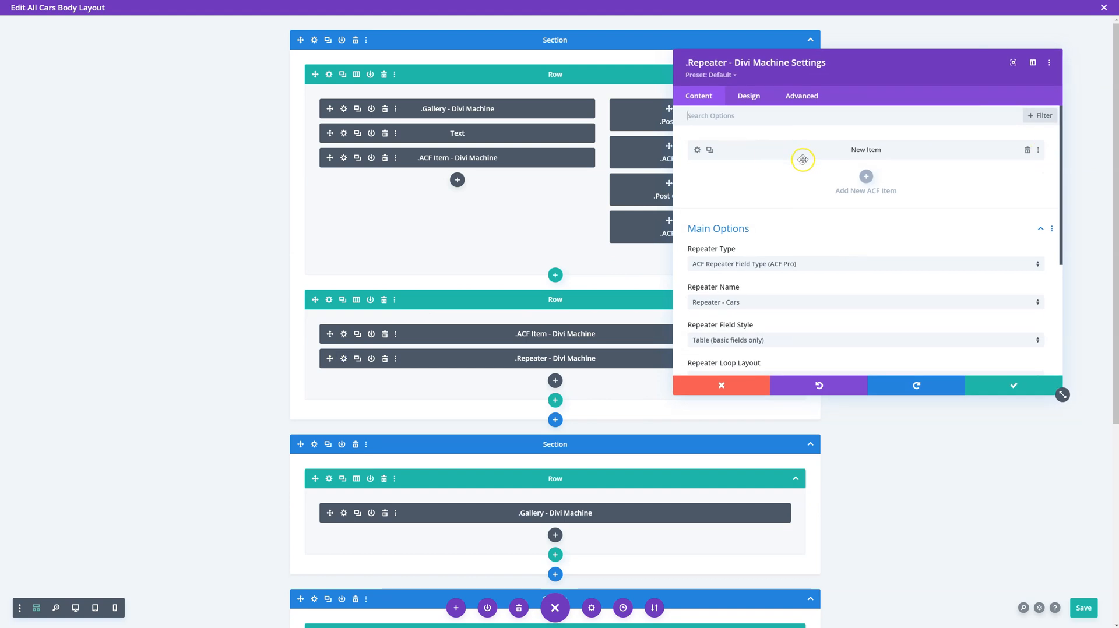
{"action": "scroll", "coordinate": [752, 248], "scroll_direction": "down", "scroll_amount": 3}
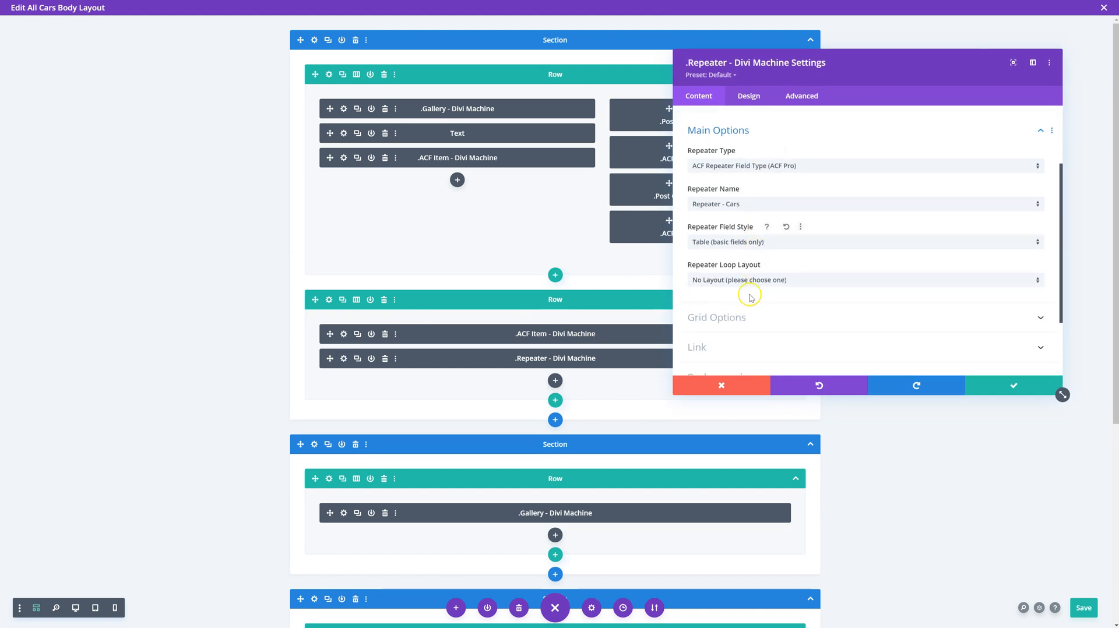
{"action": "left_click", "coordinate": [756, 317]}
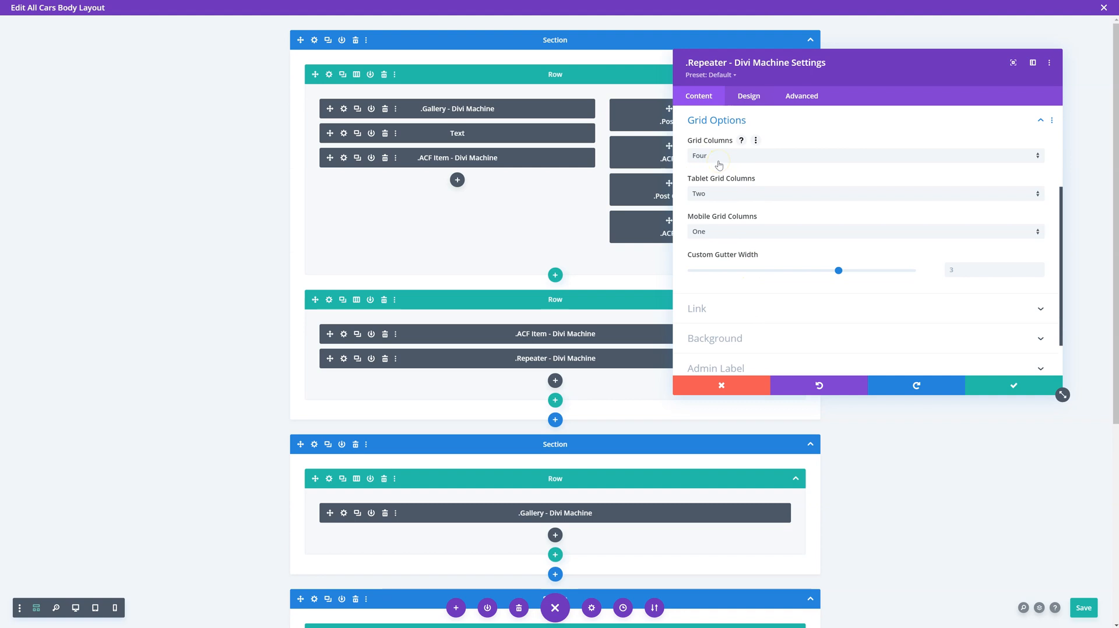
{"action": "scroll", "coordinate": [719, 166], "scroll_direction": "up", "scroll_amount": 3}
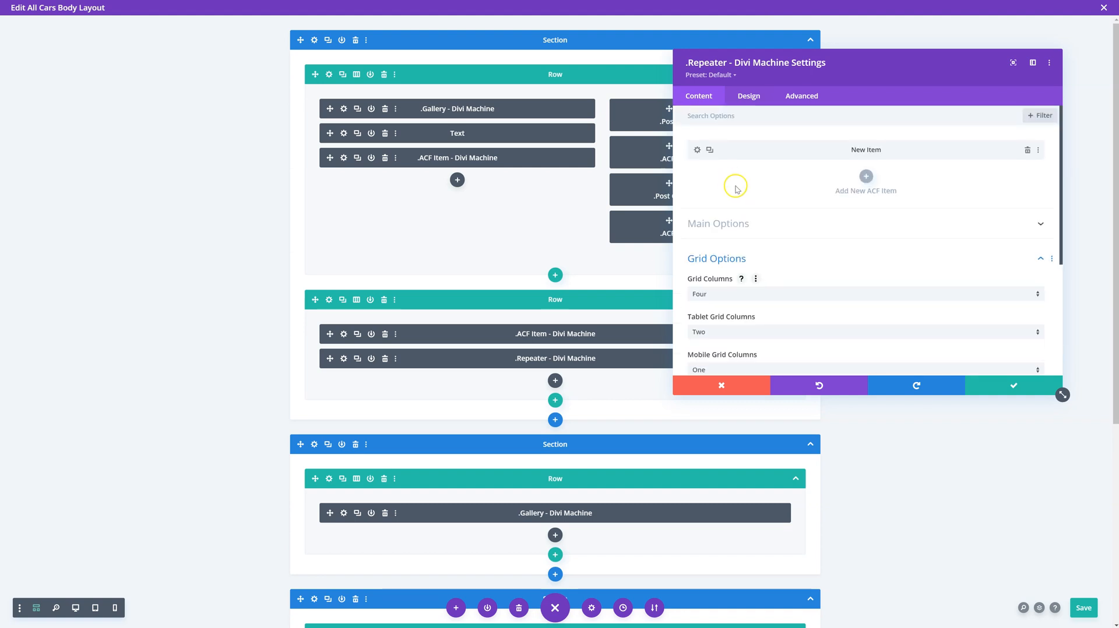
{"action": "left_click", "coordinate": [1023, 153]}
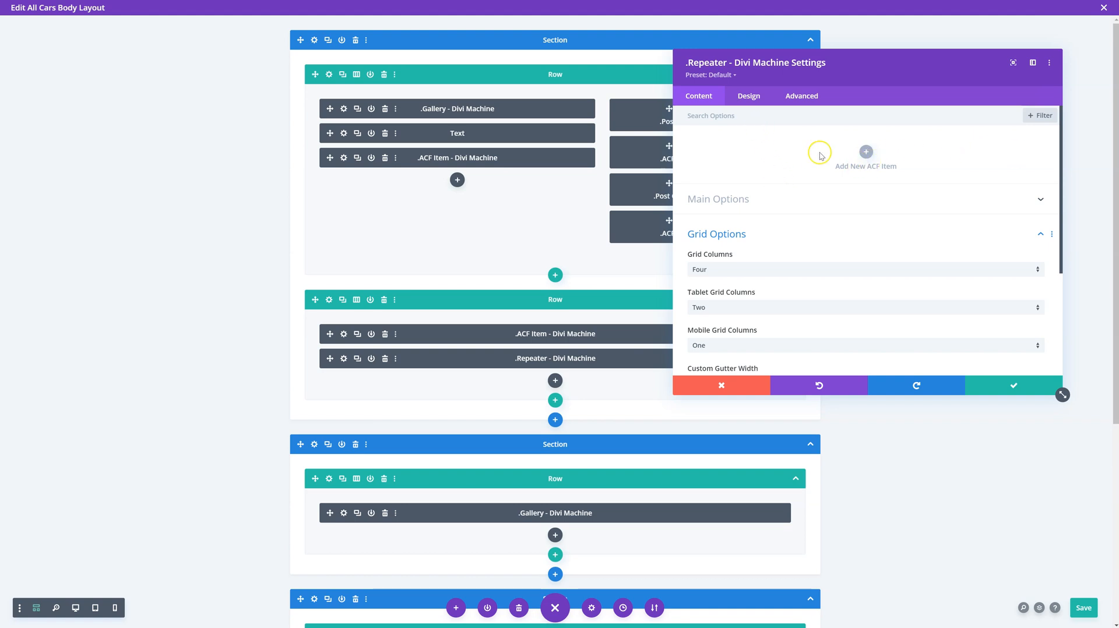
Switch the Repeater Type to ACF Items and back to ACF Repeater Field Type (ACF Pro)
{"action": "left_click", "coordinate": [751, 201]}
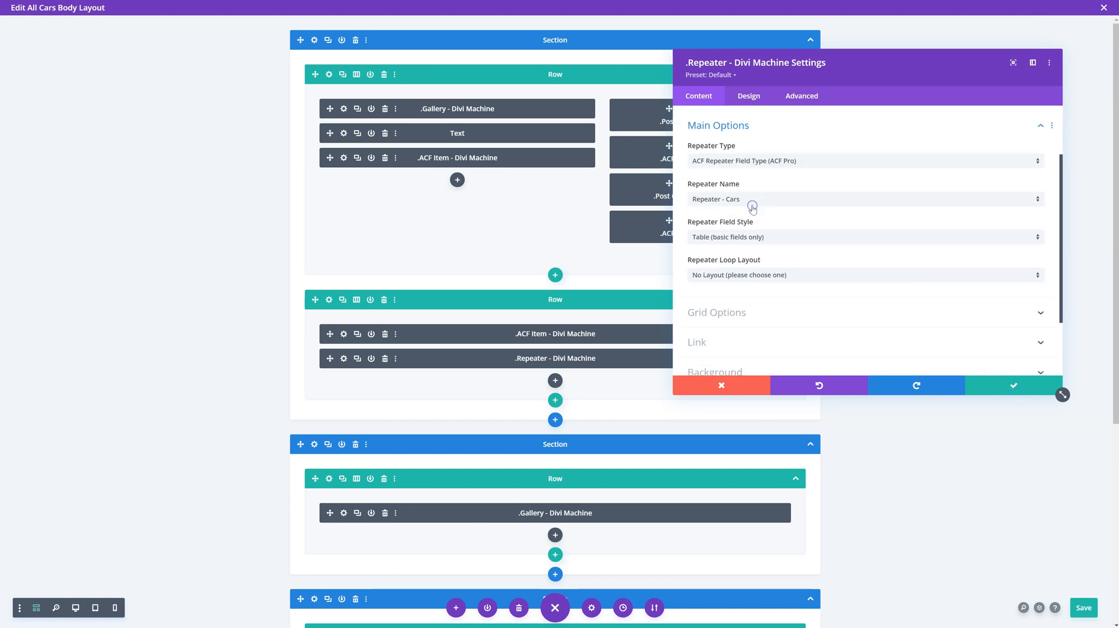
{"action": "left_click", "coordinate": [772, 165]}
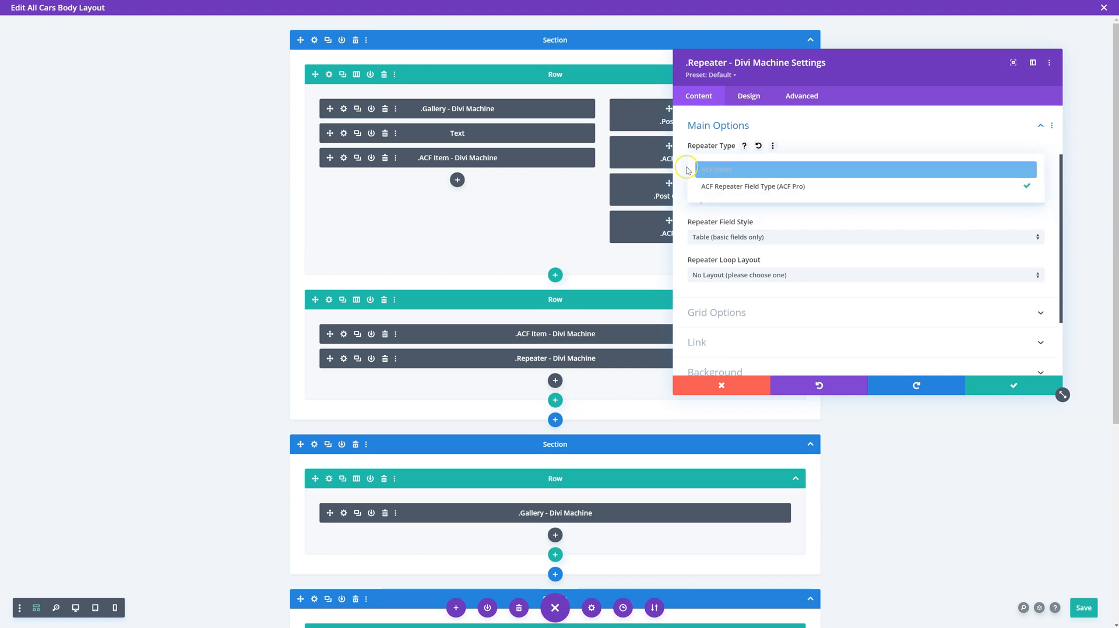
{"action": "left_click", "coordinate": [727, 170]}
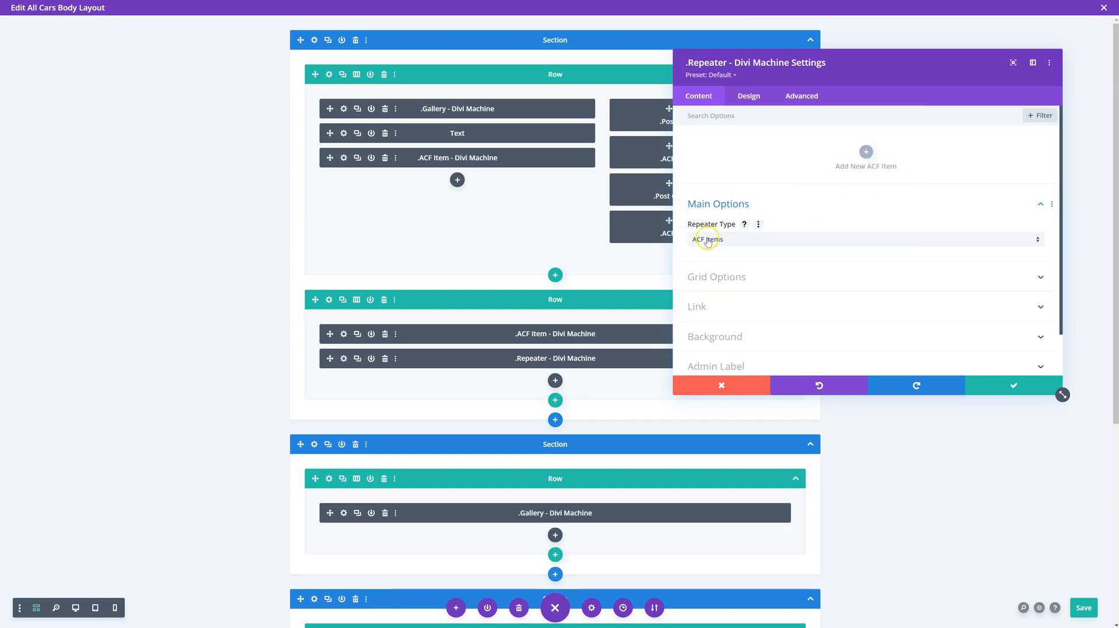
{"action": "left_click", "coordinate": [738, 239]}
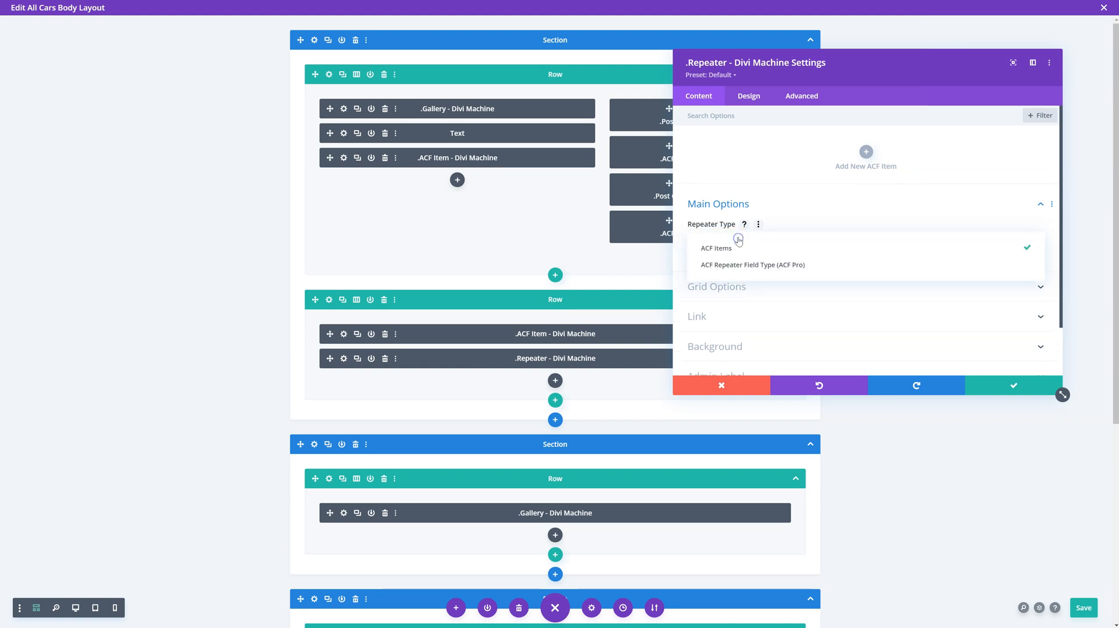
{"action": "left_click", "coordinate": [774, 269]}
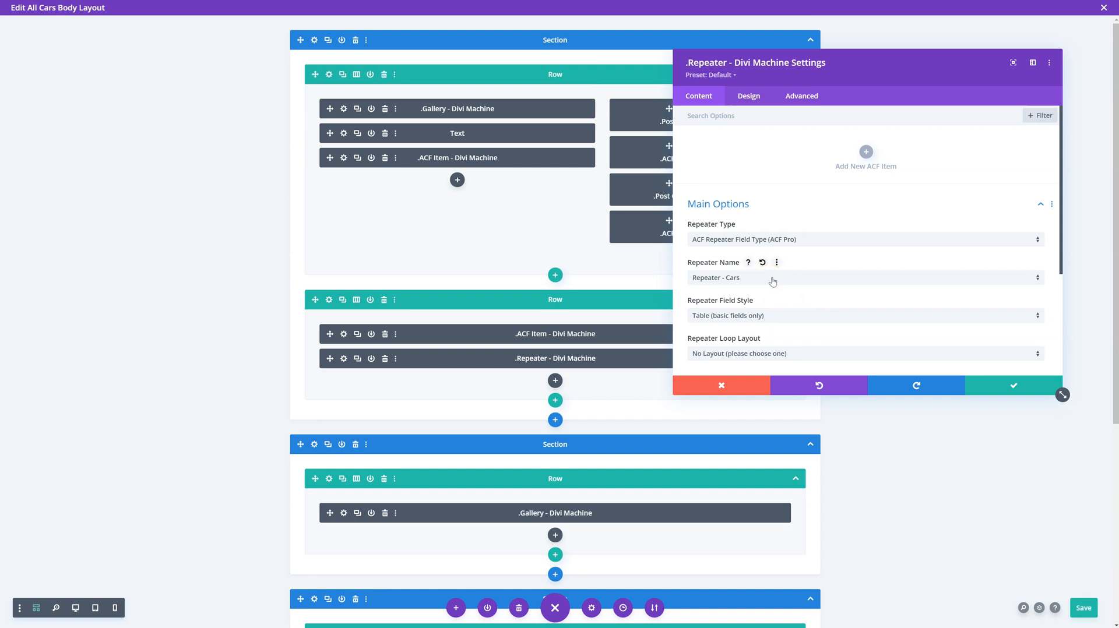
Select Repeater - Cars as the Repeater Name
{"action": "left_click", "coordinate": [773, 281]}
{"action": "scroll", "coordinate": [868, 331], "scroll_direction": "down", "scroll_amount": 1}
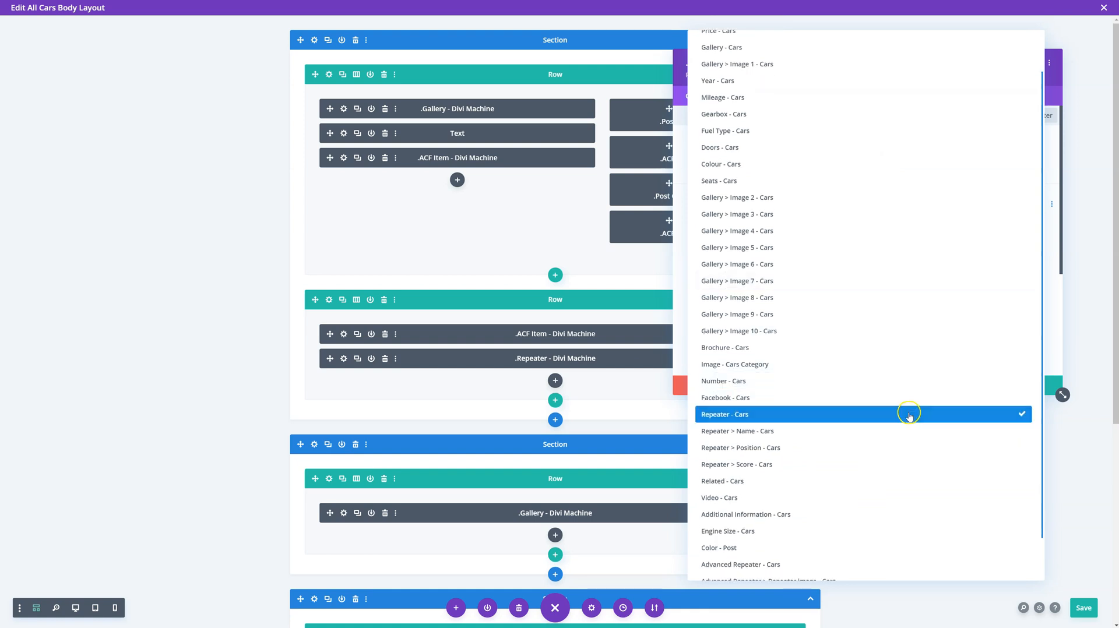
{"action": "left_click", "coordinate": [907, 415]}
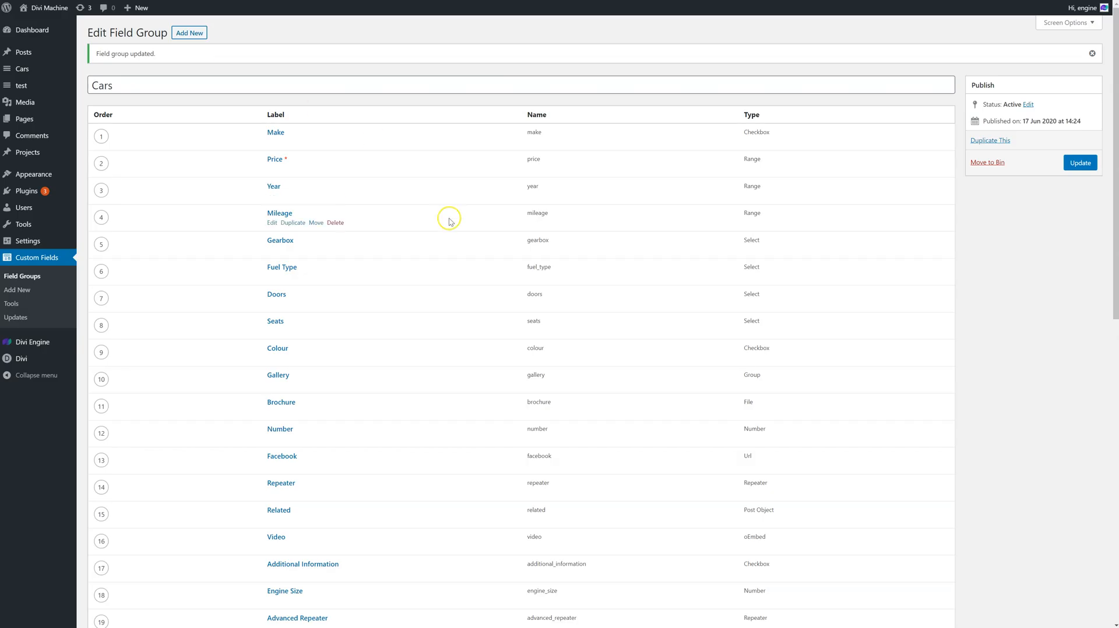
Open the Repeater field in the Cars field group of Custom Fields to examine its configuration
{"action": "scroll", "coordinate": [456, 216], "scroll_direction": "down", "scroll_amount": 1}
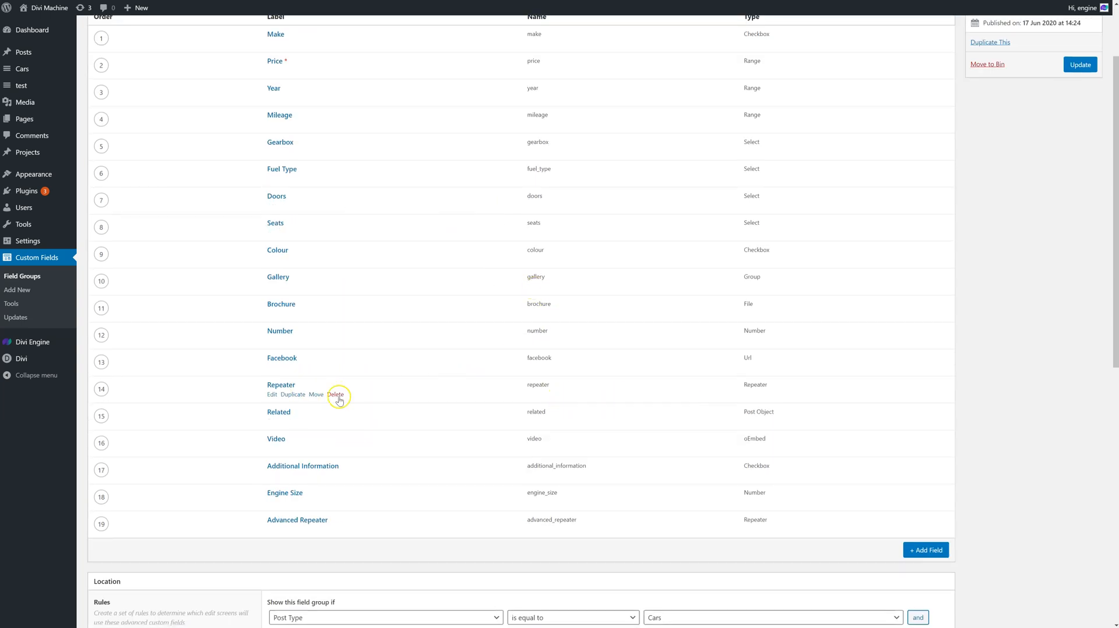
{"action": "left_click", "coordinate": [271, 395]}
{"action": "scroll", "coordinate": [320, 304], "scroll_direction": "down", "scroll_amount": 5}
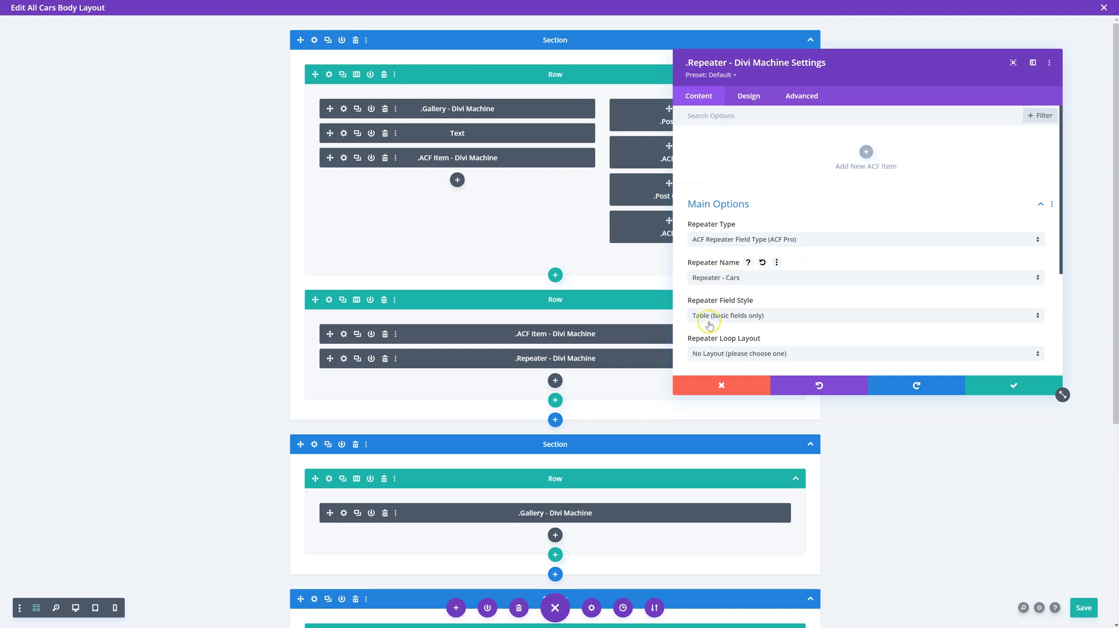
Choose Table (basic fields only) as the Repeater Field Style in the Repeater module settings
{"action": "left_click", "coordinate": [729, 316]}
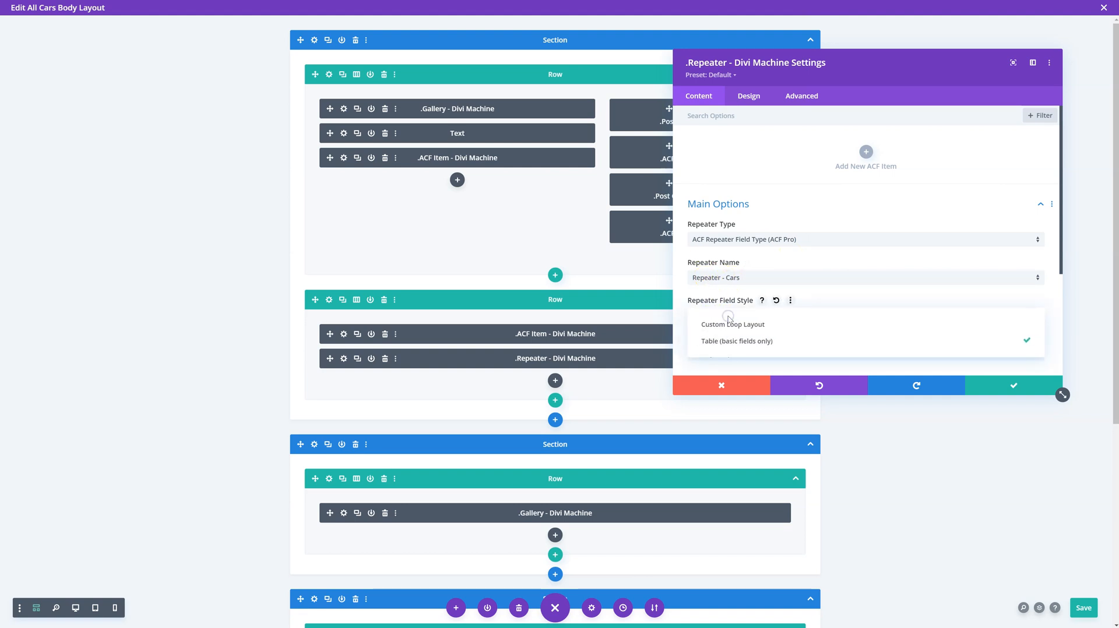
{"action": "left_click", "coordinate": [754, 339]}
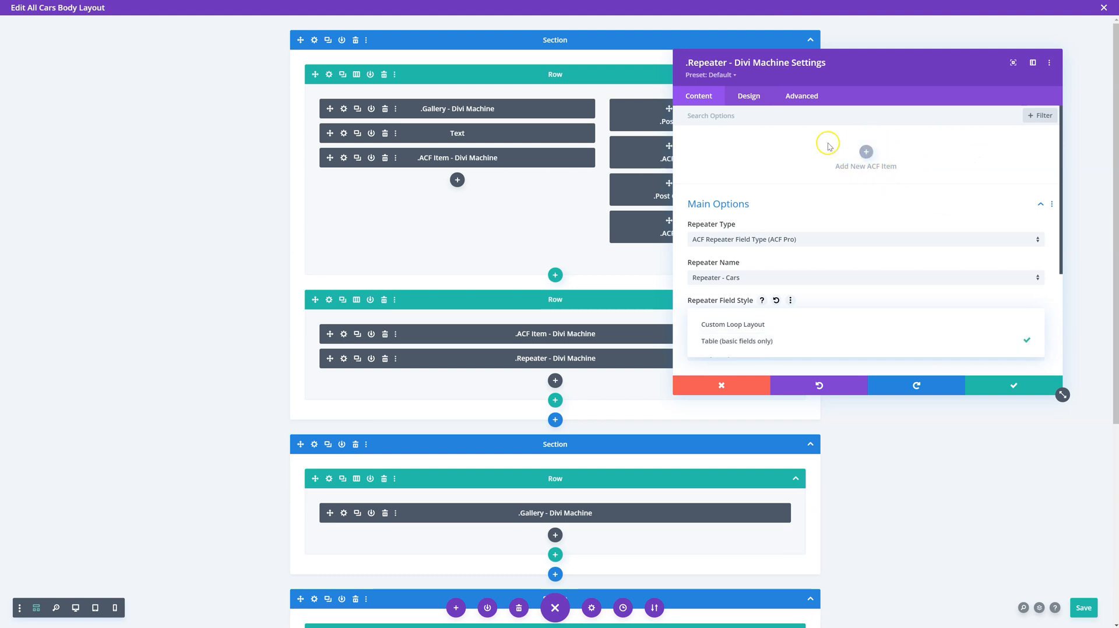
{"action": "left_click", "coordinate": [754, 344]}
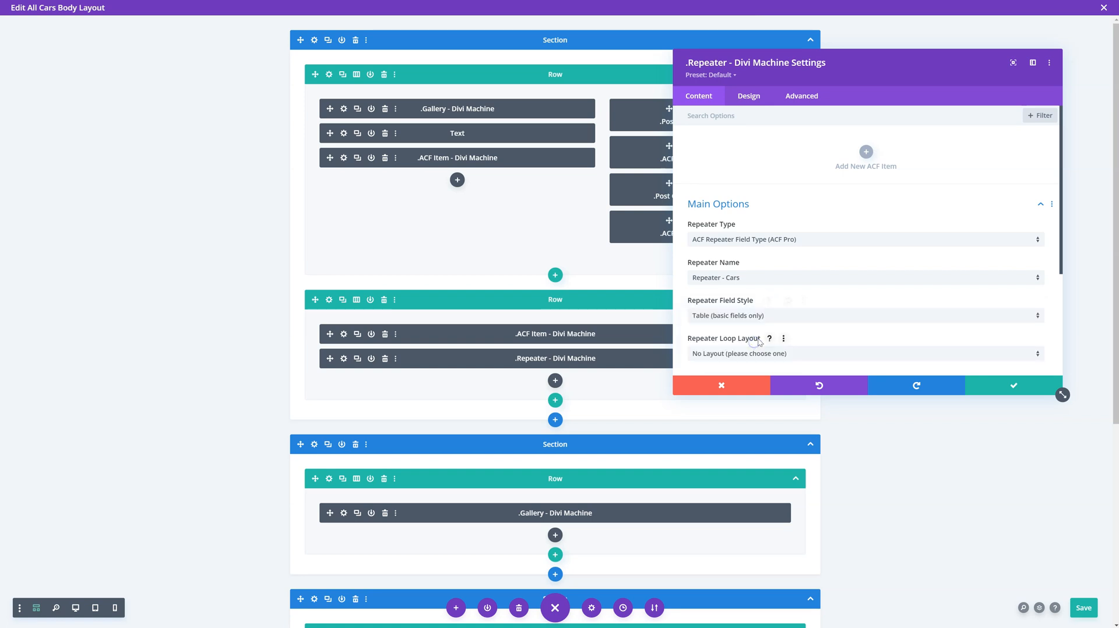
Review the Repeater module's grid column options for desktop, tablet and mobile
{"action": "scroll", "coordinate": [772, 323], "scroll_direction": "down", "scroll_amount": 2}
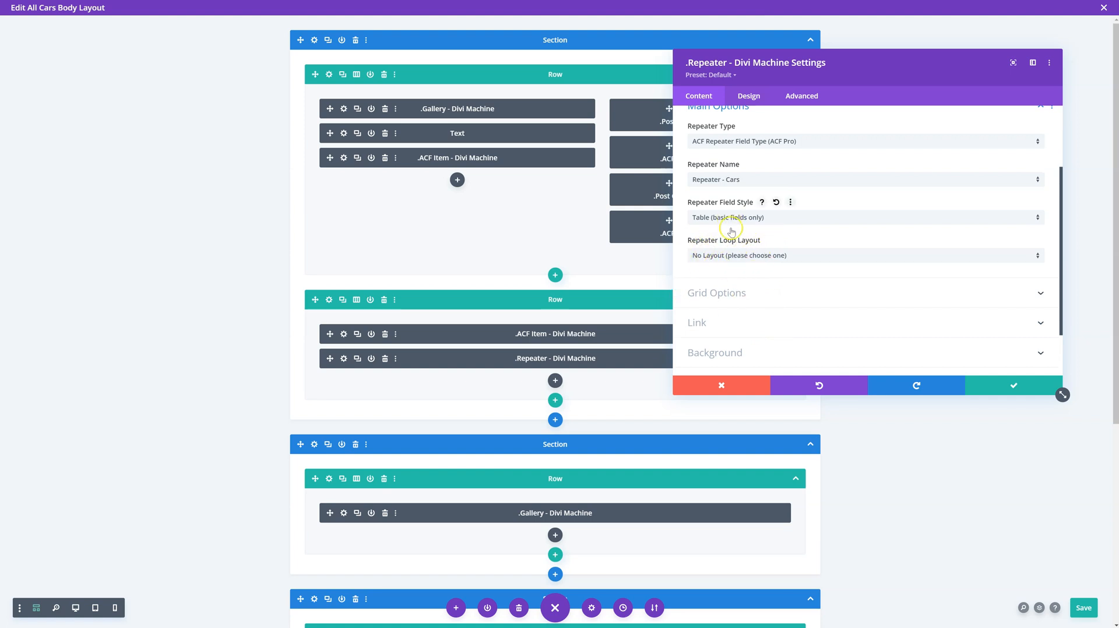
{"action": "left_click", "coordinate": [721, 294]}
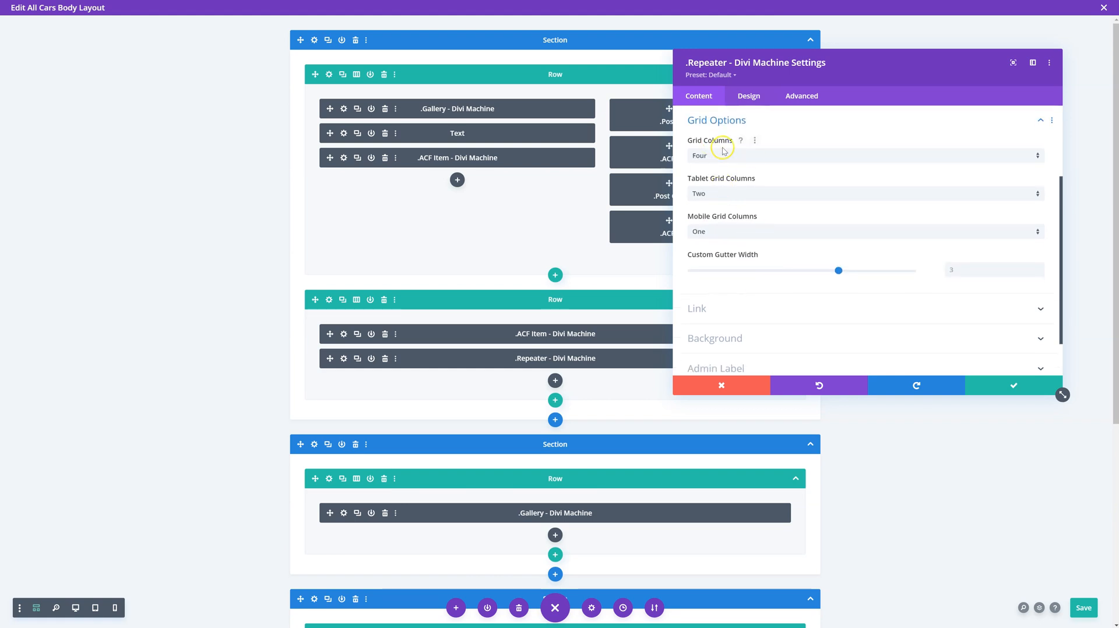
{"action": "left_click", "coordinate": [751, 194]}
{"action": "left_click", "coordinate": [741, 196]}
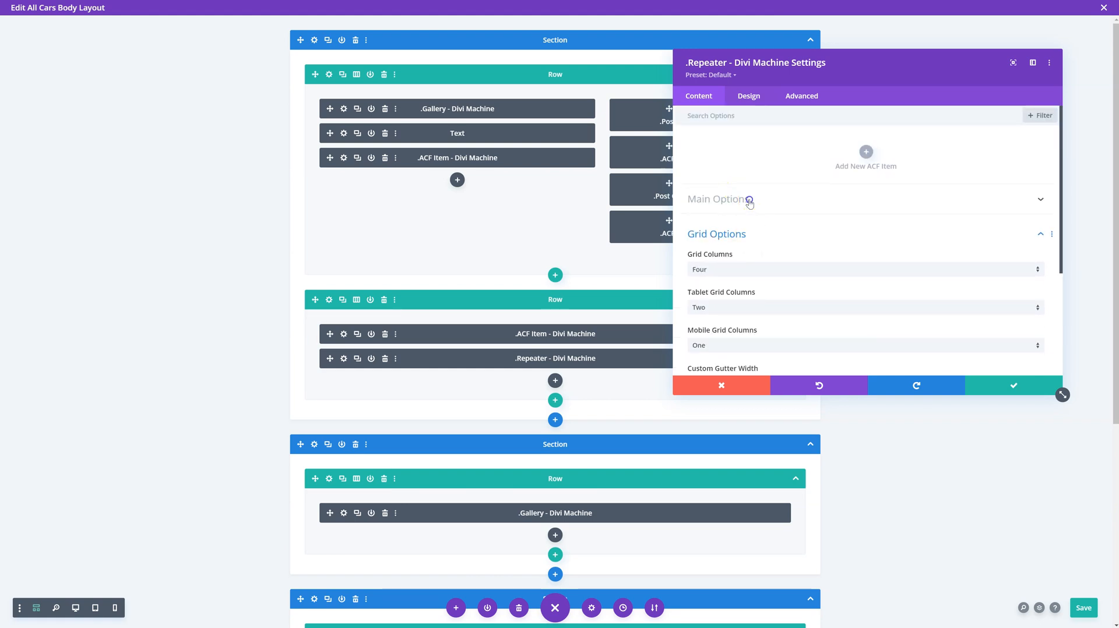
Set the table border color to black in the Repeater module's Table Design options and save the module settings
{"action": "left_click", "coordinate": [749, 96]}
{"action": "left_click", "coordinate": [763, 154]}
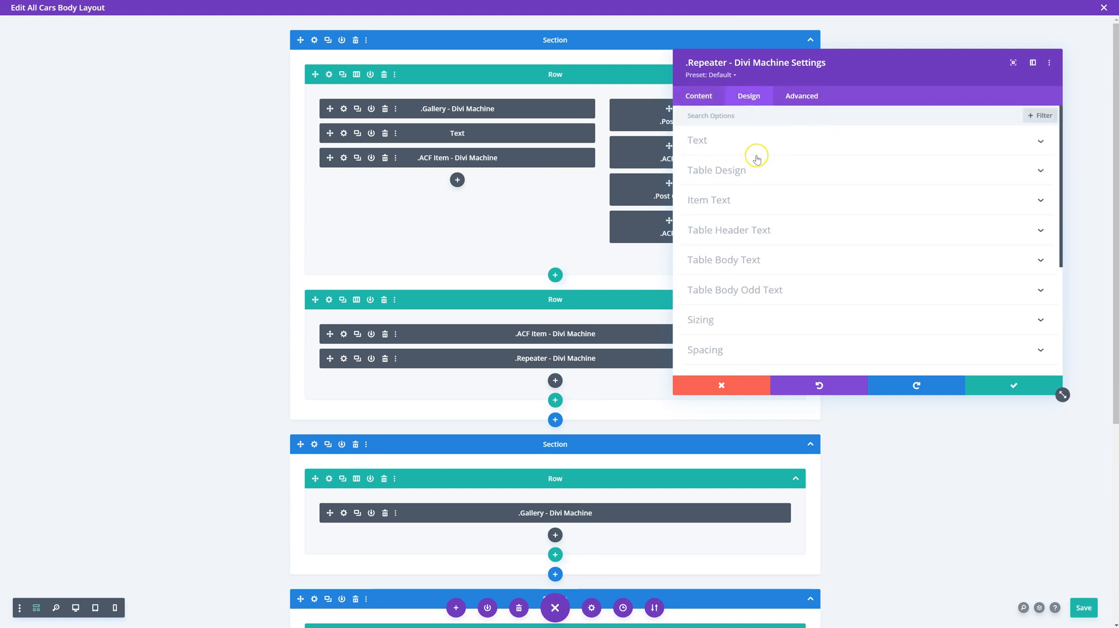
{"action": "left_click", "coordinate": [756, 177]}
{"action": "left_click", "coordinate": [721, 280]}
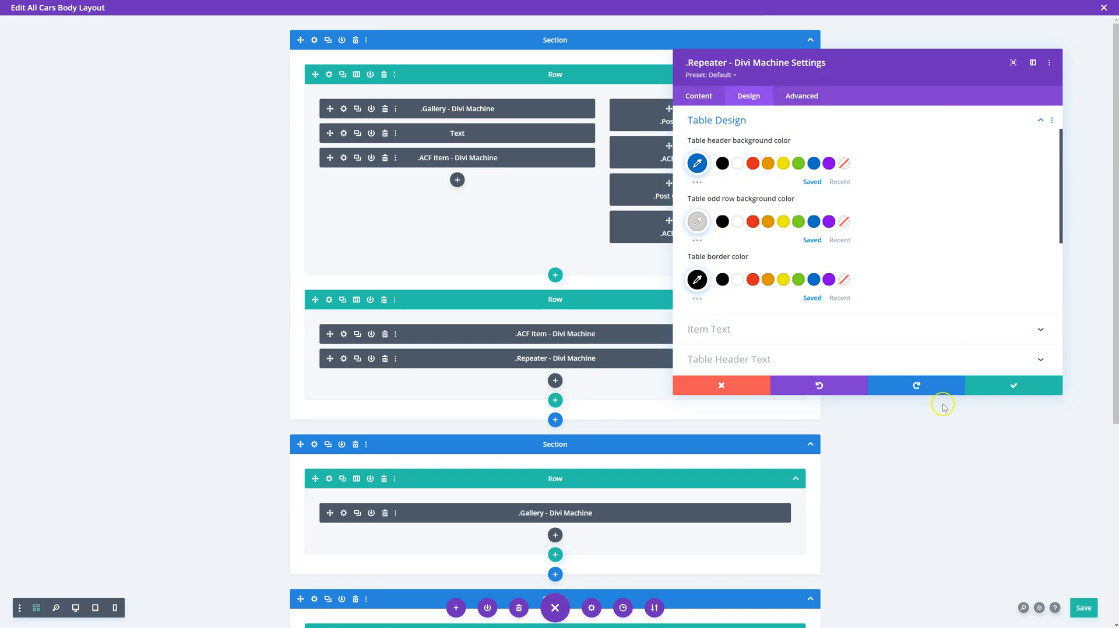
{"action": "left_click", "coordinate": [1013, 382]}
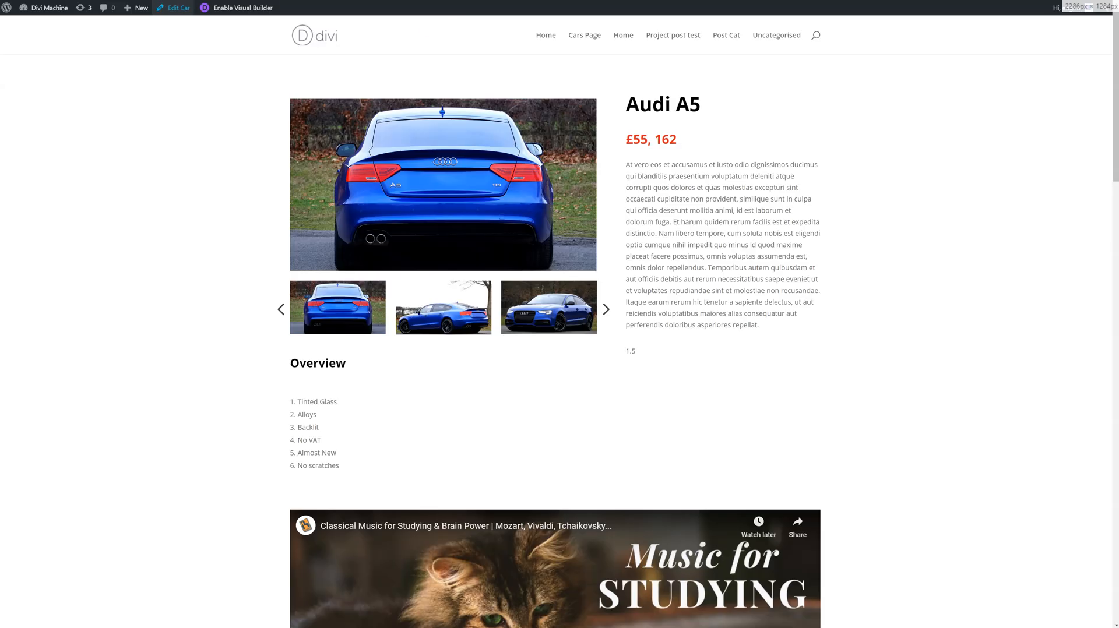
Review the Repeater rows in the Audi A5 car editor and the resulting table on the car page
{"action": "scroll", "coordinate": [619, 207], "scroll_direction": "down", "scroll_amount": 3}
{"action": "scroll", "coordinate": [619, 206], "scroll_direction": "down", "scroll_amount": 8}
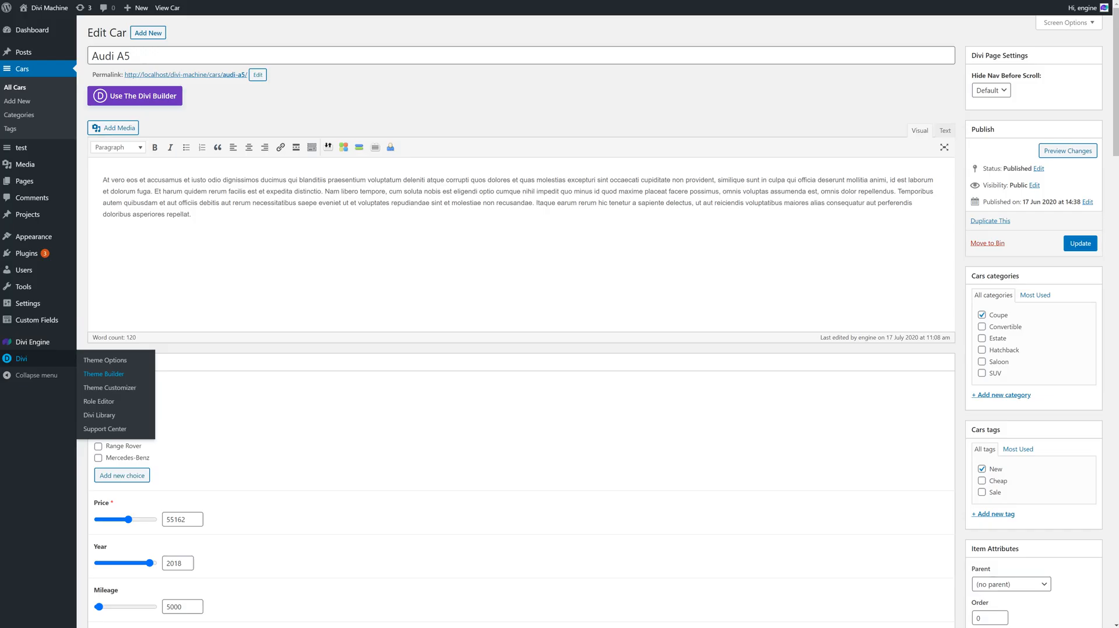
{"action": "scroll", "coordinate": [370, 281], "scroll_direction": "down", "scroll_amount": 18}
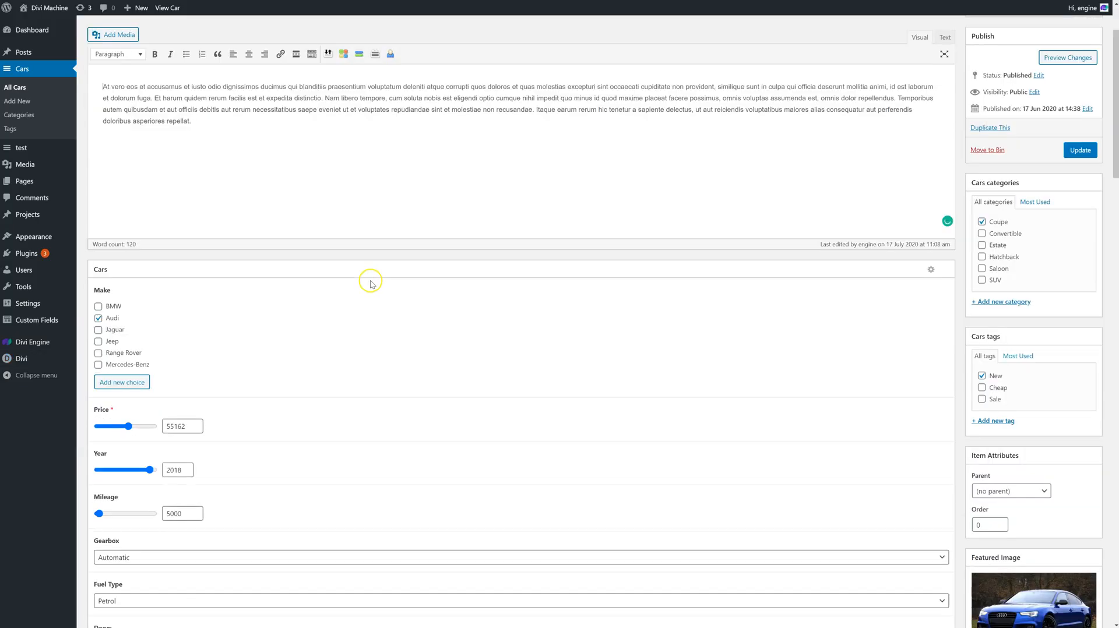
{"action": "scroll", "coordinate": [369, 284], "scroll_direction": "down", "scroll_amount": 12}
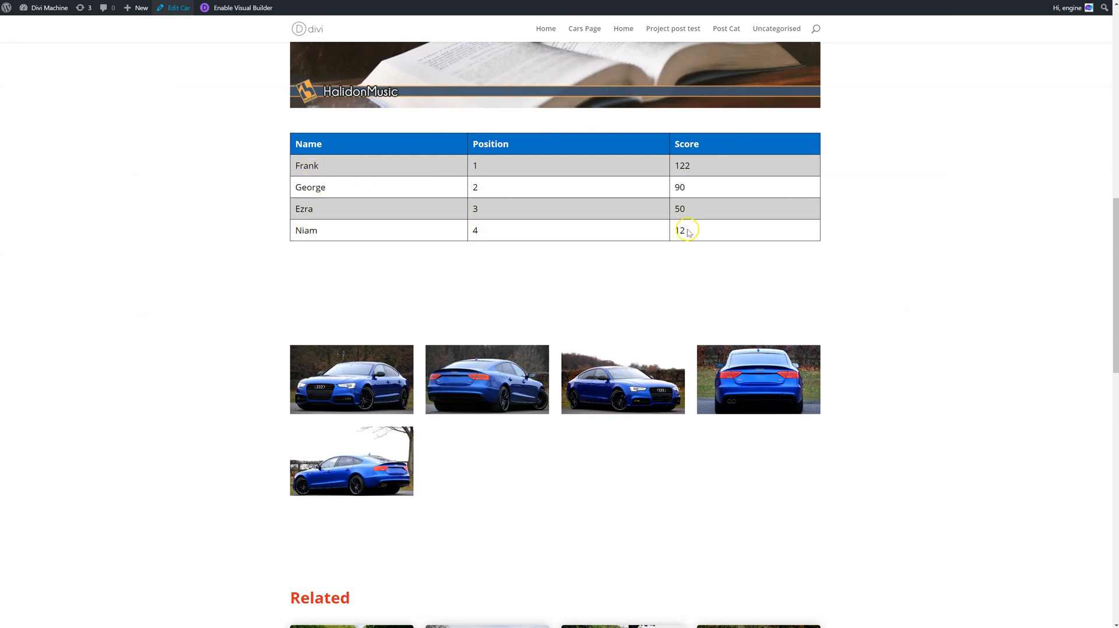
Inspect the Audi A5 page in a mobile-width device preview and examine how the repeater table is displayed
{"action": "right_click", "coordinate": [573, 194]}
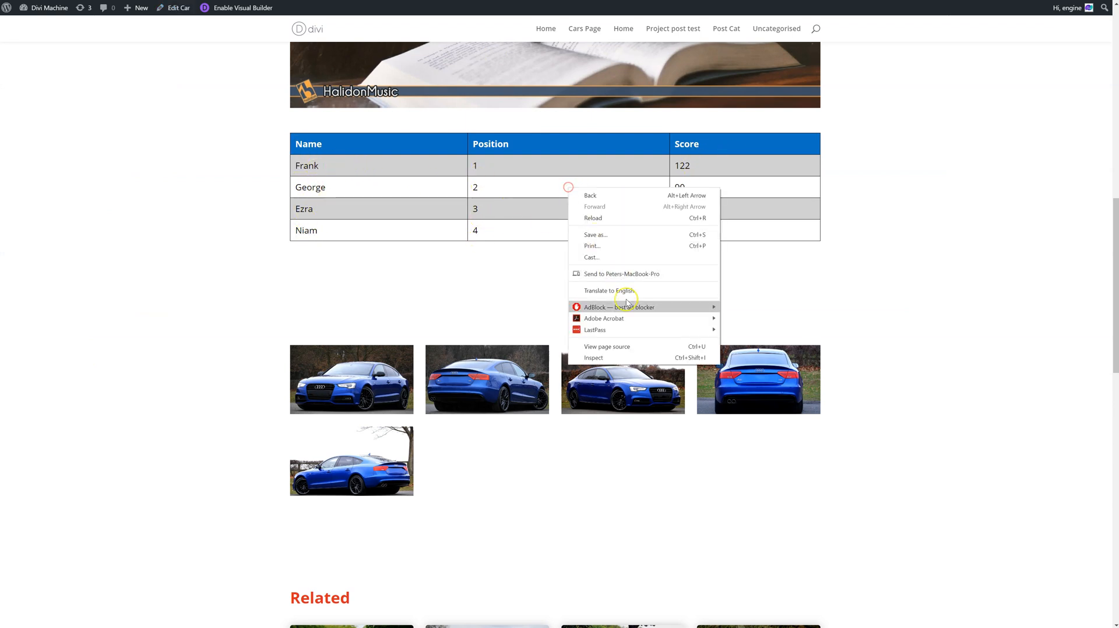
{"action": "left_click", "coordinate": [647, 356]}
{"action": "left_click", "coordinate": [693, 111]}
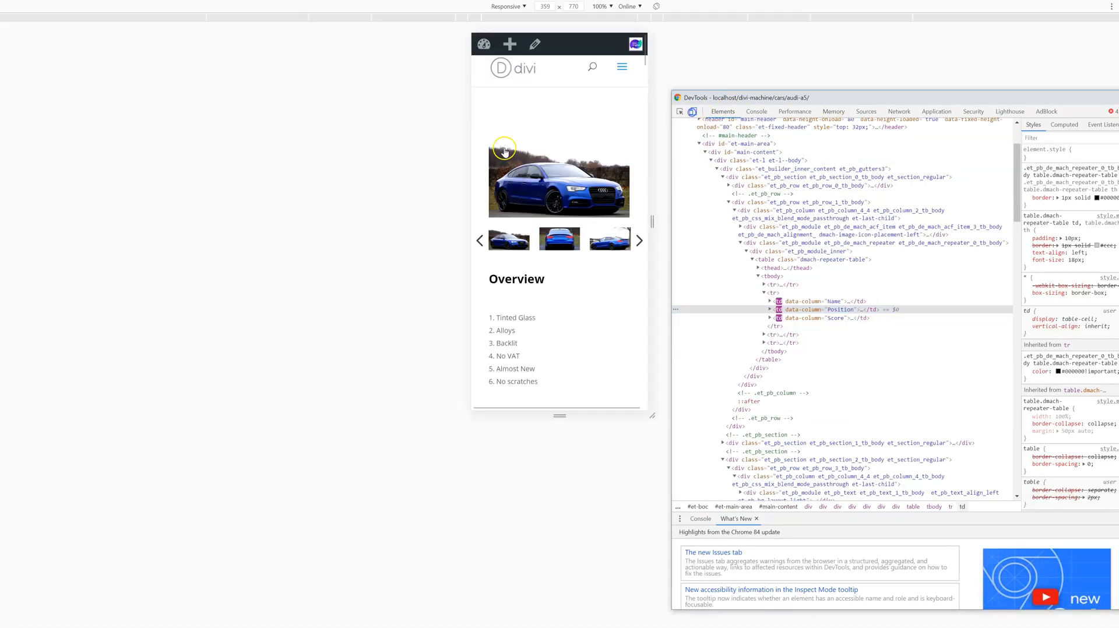
{"action": "left_click", "coordinate": [531, 220]}
{"action": "scroll", "coordinate": [600, 206], "scroll_direction": "down", "scroll_amount": 13}
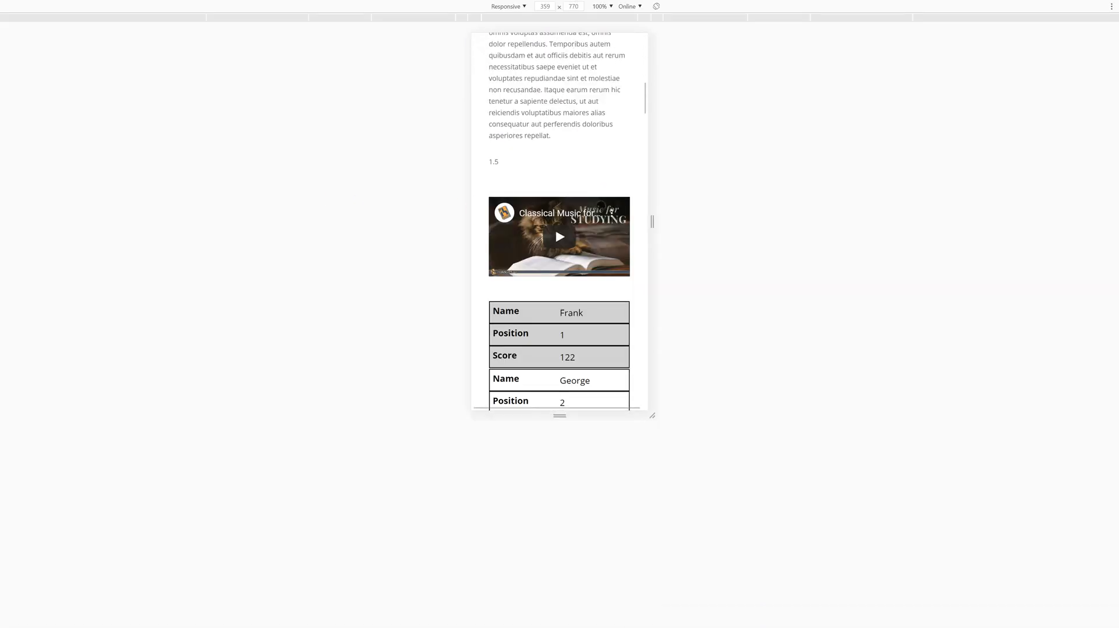
Widen the responsive preview to about 689 px and examine the repeater table at tablet width
{"action": "mouse_move", "coordinate": [651, 220]}
{"action": "left_mouse_down"}
{"action": "mouse_move", "coordinate": [935, 219]}
{"action": "mouse_move", "coordinate": [916, 209]}
{"action": "mouse_move", "coordinate": [782, 212]}
{"action": "mouse_move", "coordinate": [664, 229]}
{"action": "left_mouse_up"}
{"action": "scroll", "coordinate": [463, 192], "scroll_direction": "down", "scroll_amount": 2}
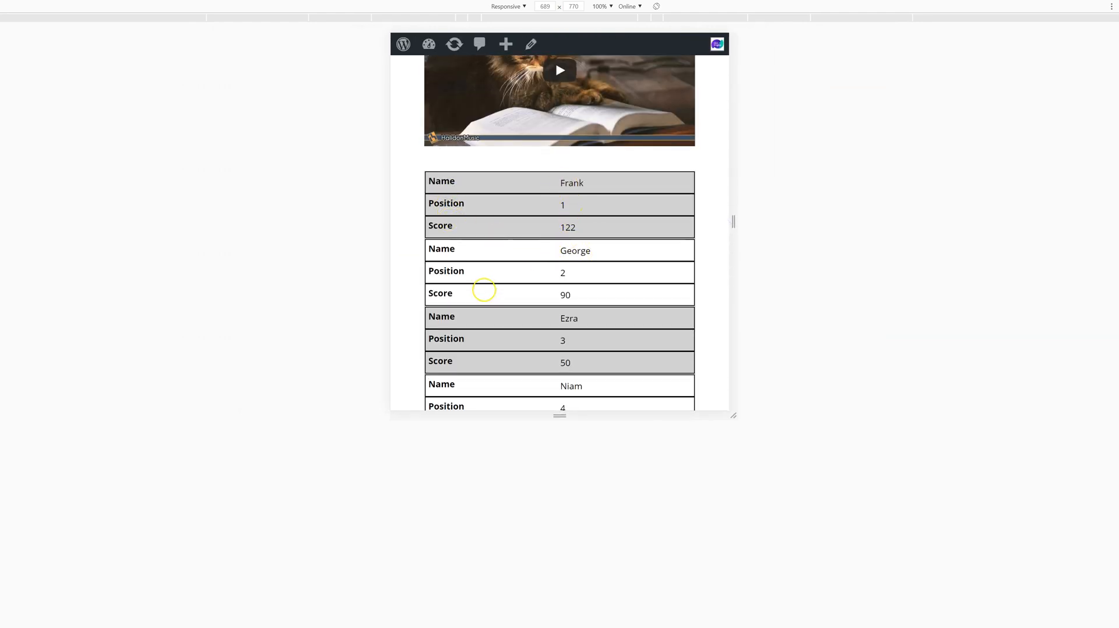
{"action": "scroll", "coordinate": [612, 325], "scroll_direction": "down", "scroll_amount": 5}
{"action": "scroll", "coordinate": [616, 323], "scroll_direction": "up", "scroll_amount": 4}
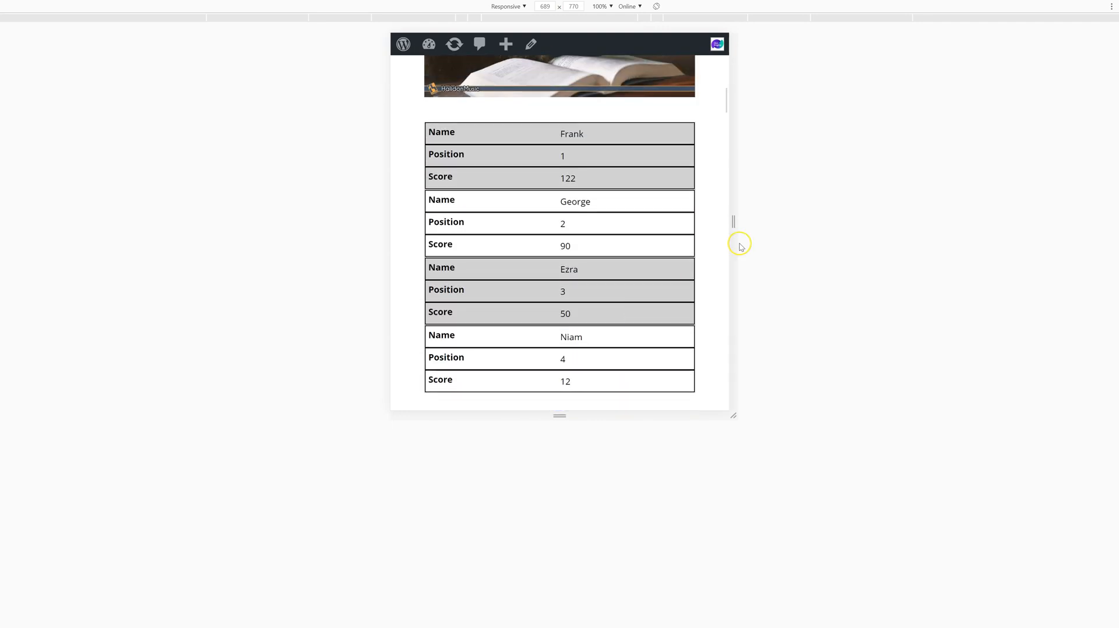
Check the repeater table at a preview width of about 1851 px and close the device preview and developer tools
{"action": "left_click_drag", "start_coordinate": [734, 228], "coordinate": [1017, 225]}
{"action": "scroll", "coordinate": [897, 221], "scroll_direction": "up", "scroll_amount": 3}
{"action": "right_click", "coordinate": [930, 104]}
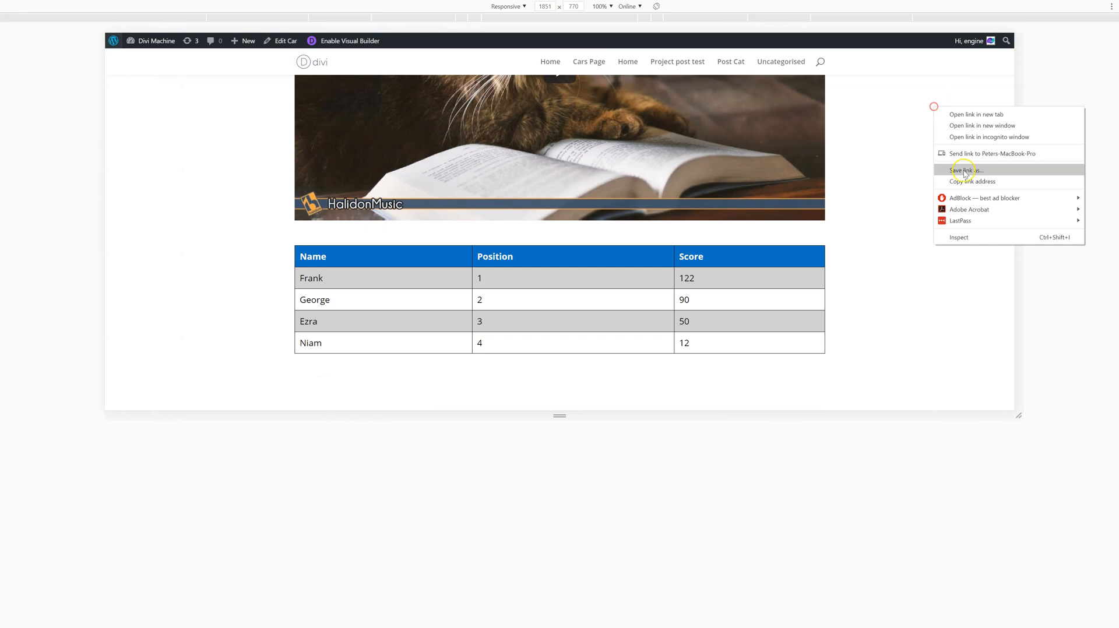
{"action": "left_click", "coordinate": [974, 236]}
{"action": "left_click", "coordinate": [693, 112]}
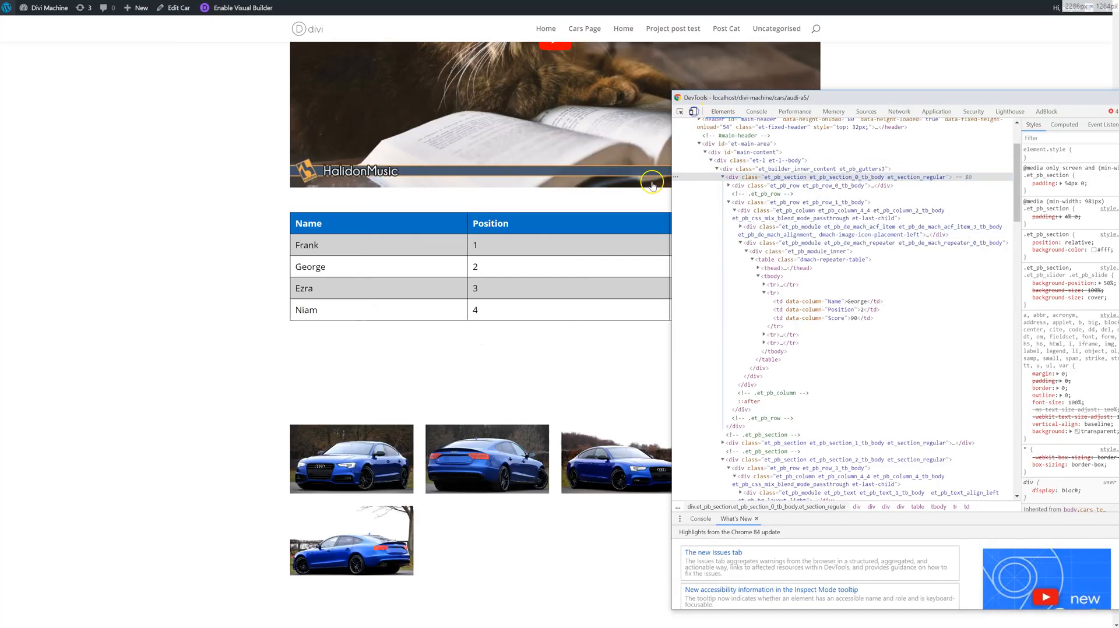
{"action": "left_click", "coordinate": [127, 277]}
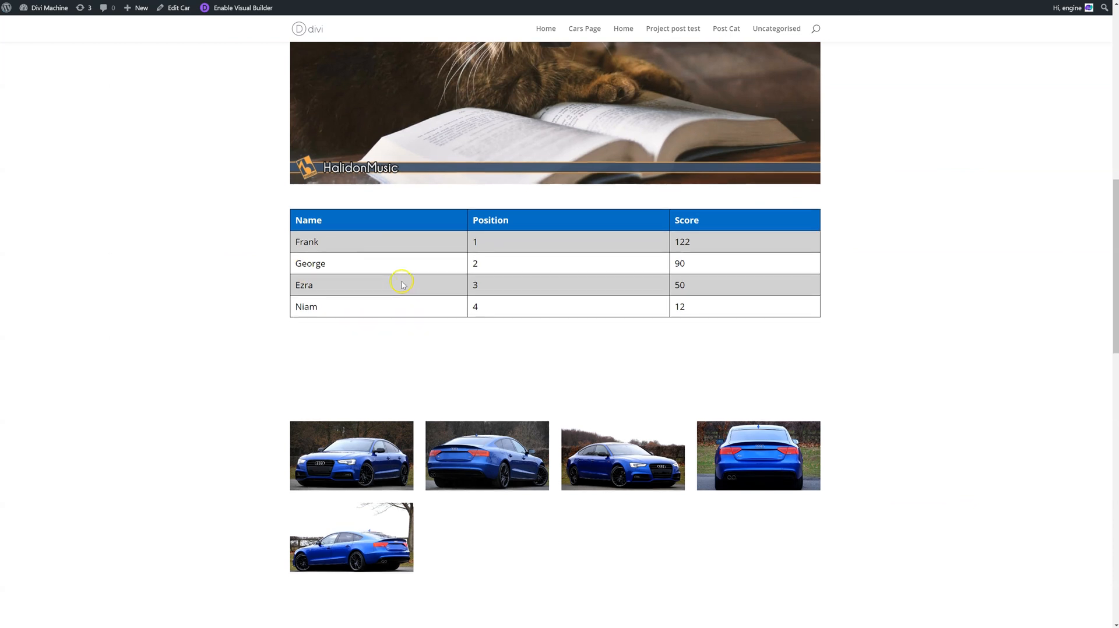
{"action": "scroll", "coordinate": [400, 281], "scroll_direction": "down", "scroll_amount": 2}
{"action": "scroll", "coordinate": [400, 281], "scroll_direction": "up", "scroll_amount": 1}
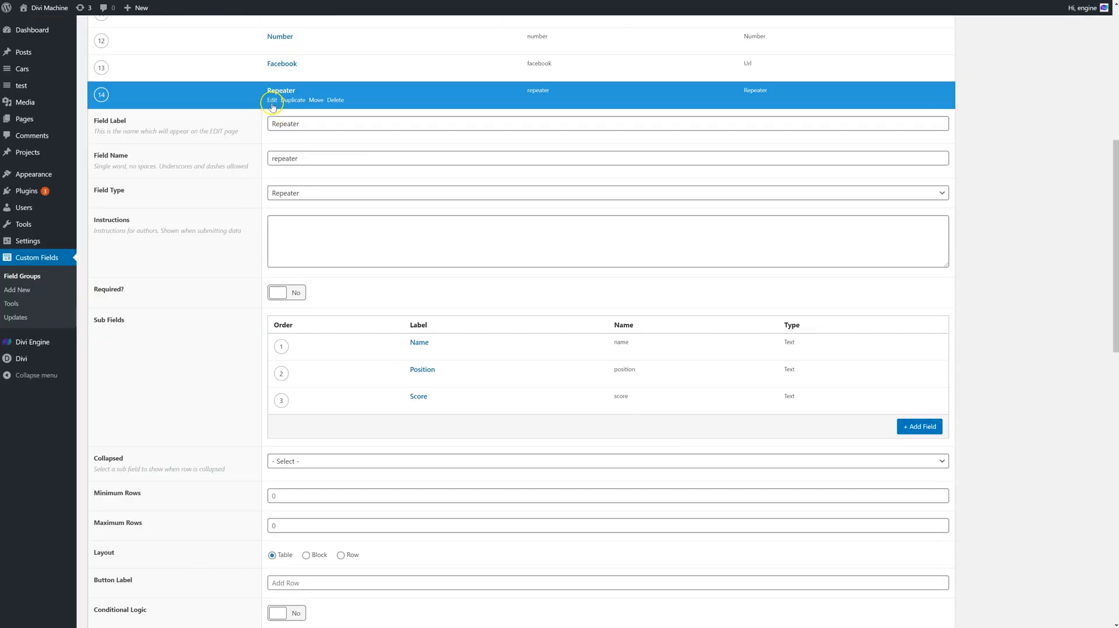
Collapse the Repeater field in the Cars field group and open the Advanced Repeater field's settings
{"action": "left_click", "coordinate": [272, 102]}
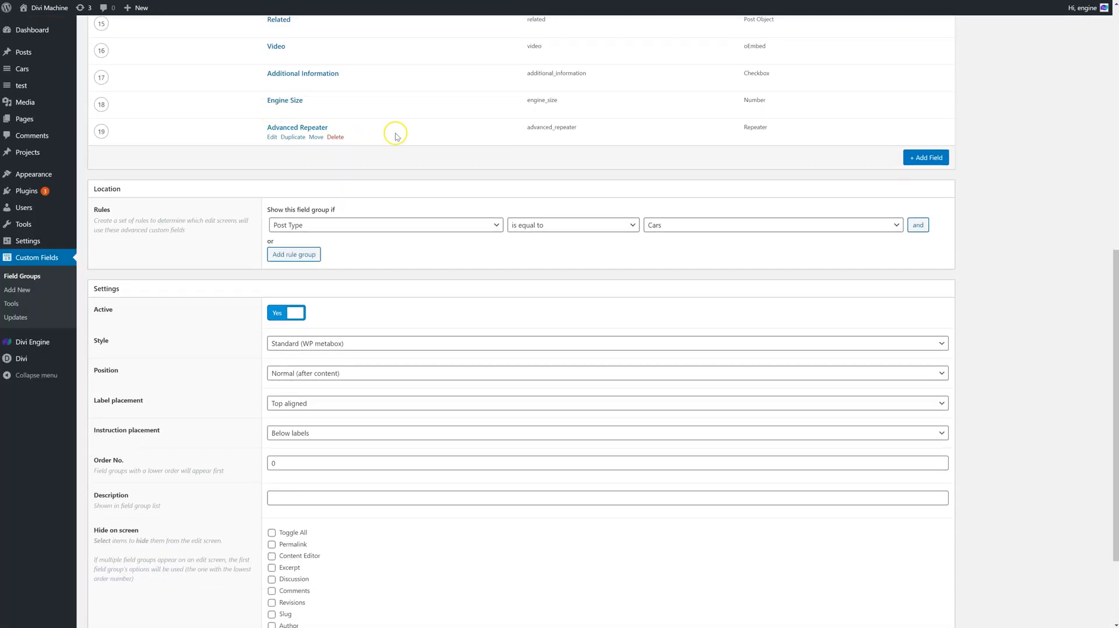
{"action": "left_click", "coordinate": [273, 140]}
{"action": "scroll", "coordinate": [474, 257], "scroll_direction": "down", "scroll_amount": 2}
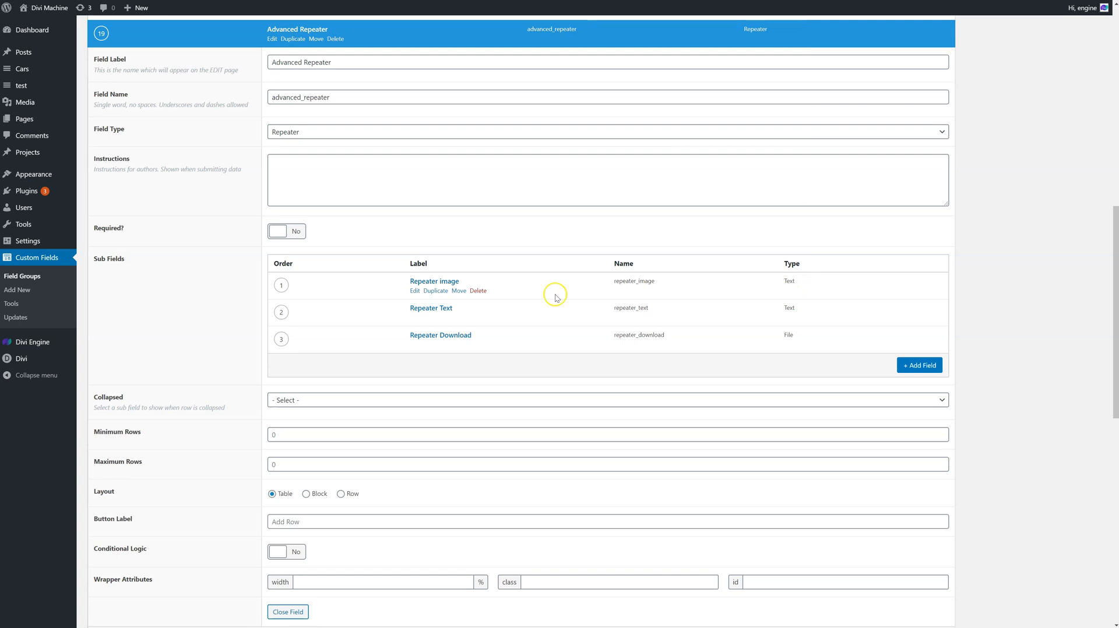
Change the Repeater image sub field's type to Image and update the Cars field group
{"action": "left_click", "coordinate": [414, 291]}
{"action": "scroll", "coordinate": [431, 300], "scroll_direction": "down", "scroll_amount": 2}
{"action": "left_click", "coordinate": [432, 304]}
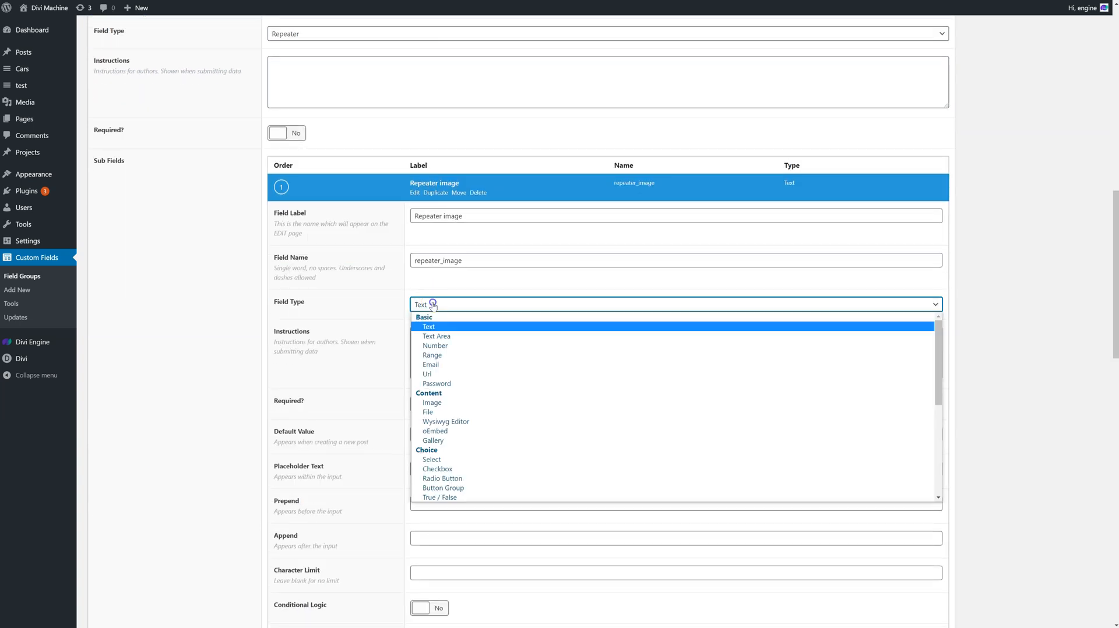
{"action": "left_click", "coordinate": [471, 403]}
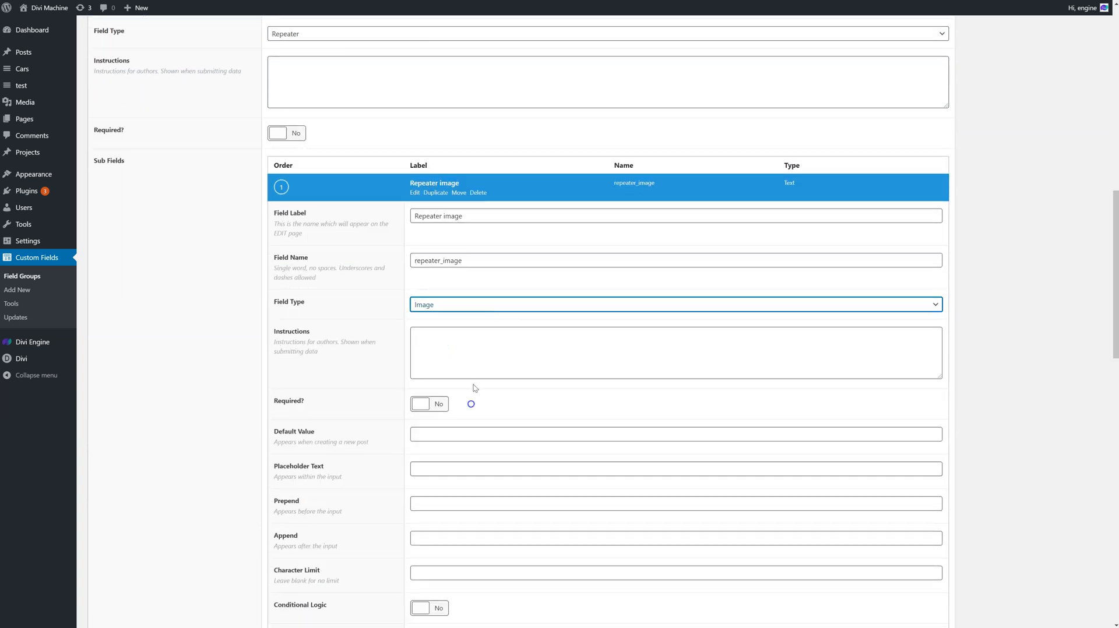
{"action": "left_click", "coordinate": [415, 192]}
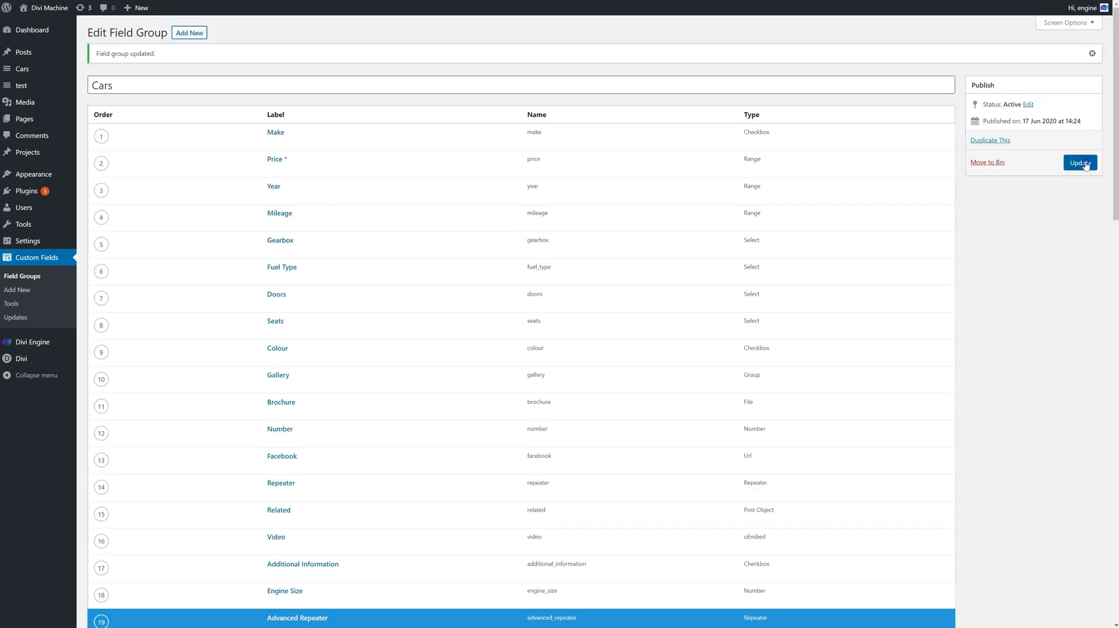
{"action": "left_click", "coordinate": [1064, 164]}
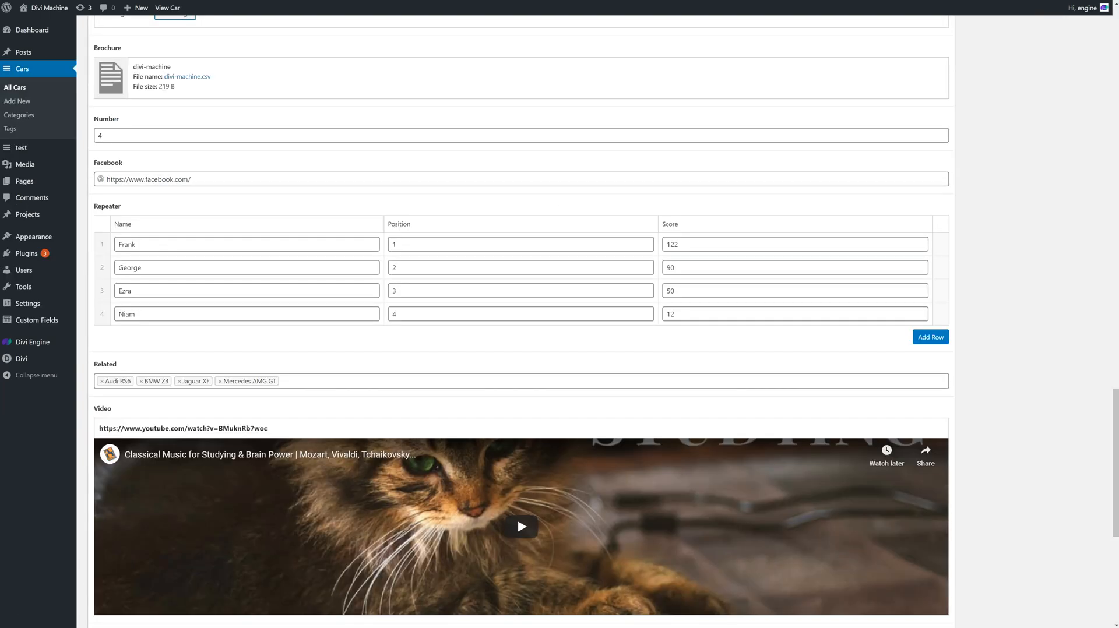
Reload the Audi A5 edit page and add a first row to the Advanced Repeater field
{"action": "right_click", "coordinate": [1020, 138]}
{"action": "left_click", "coordinate": [1024, 169]}
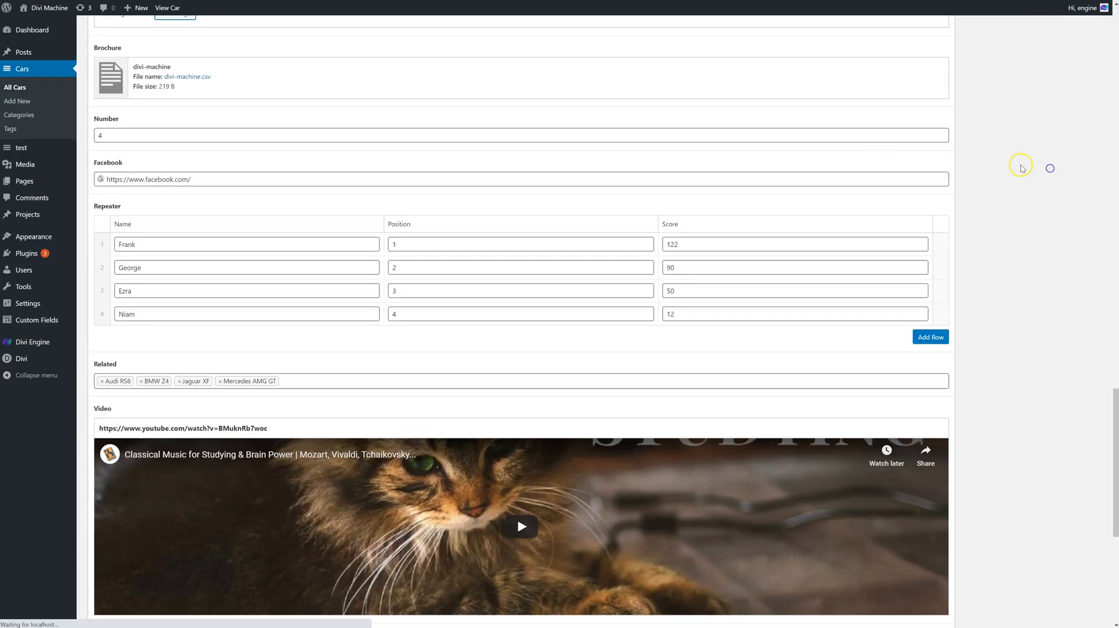
{"action": "scroll", "coordinate": [667, 295], "scroll_direction": "down", "scroll_amount": 10}
{"action": "scroll", "coordinate": [667, 295], "scroll_direction": "down", "scroll_amount": 20}
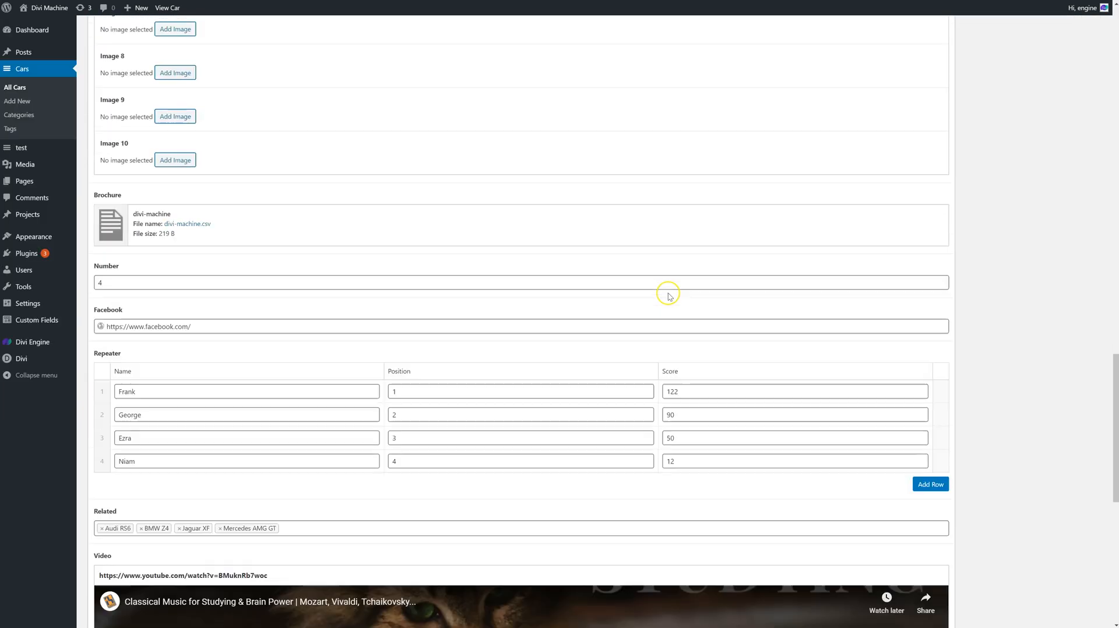
{"action": "scroll", "coordinate": [451, 301], "scroll_direction": "down", "scroll_amount": 2}
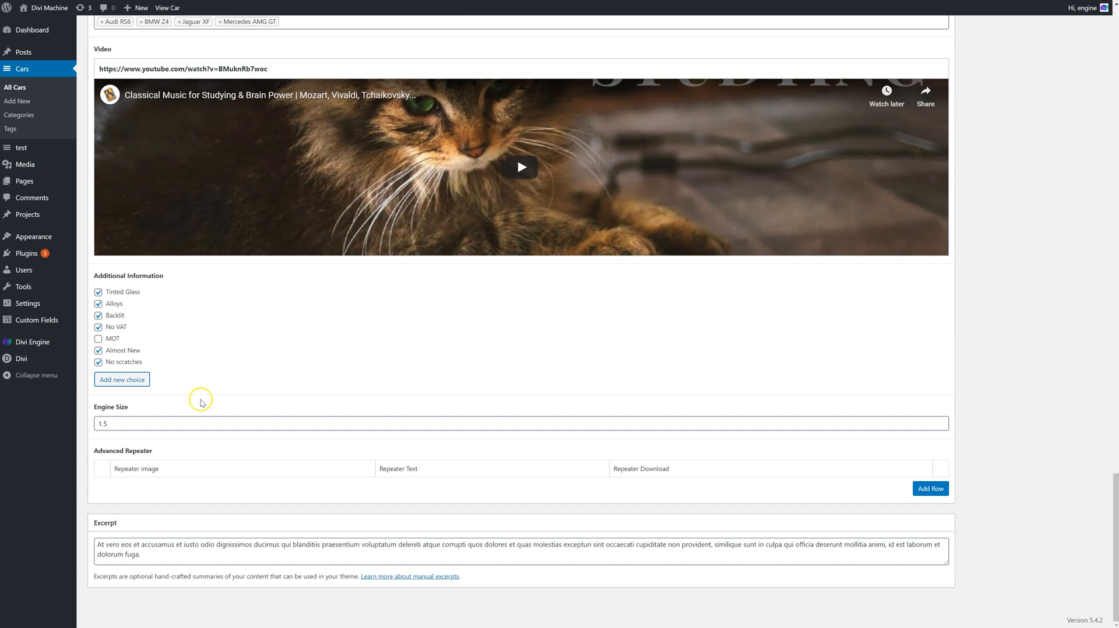
{"action": "left_click", "coordinate": [930, 488]}
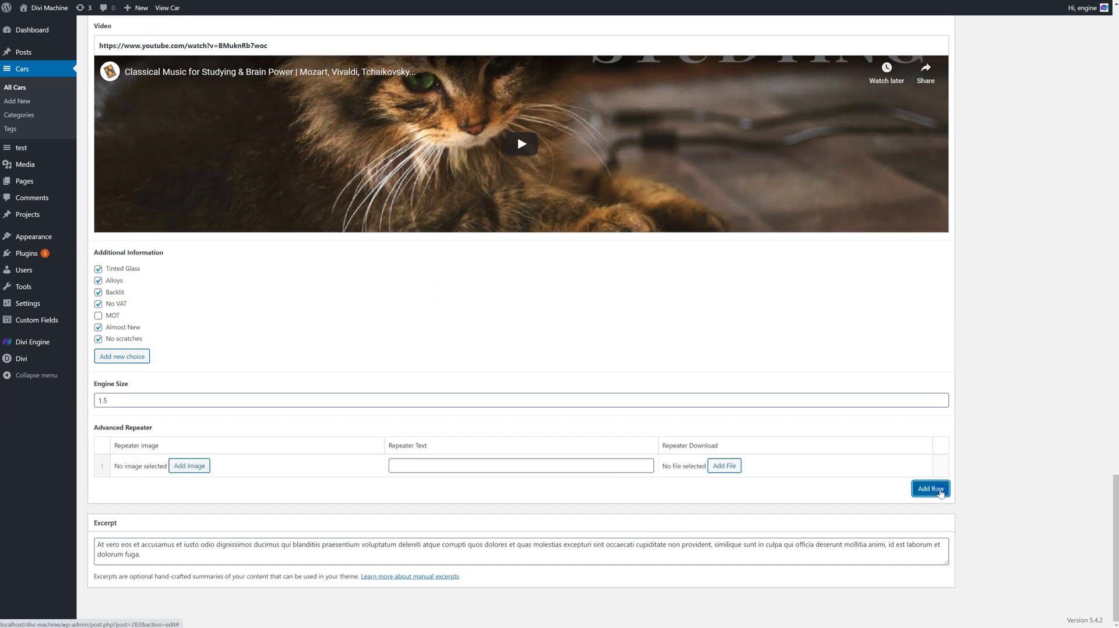
Fill the first Advanced Repeater row with image range-rover-evo-white-1, text "File 1" and download file range-rover-evo-white-2.jpg
{"action": "left_click", "coordinate": [184, 468]}
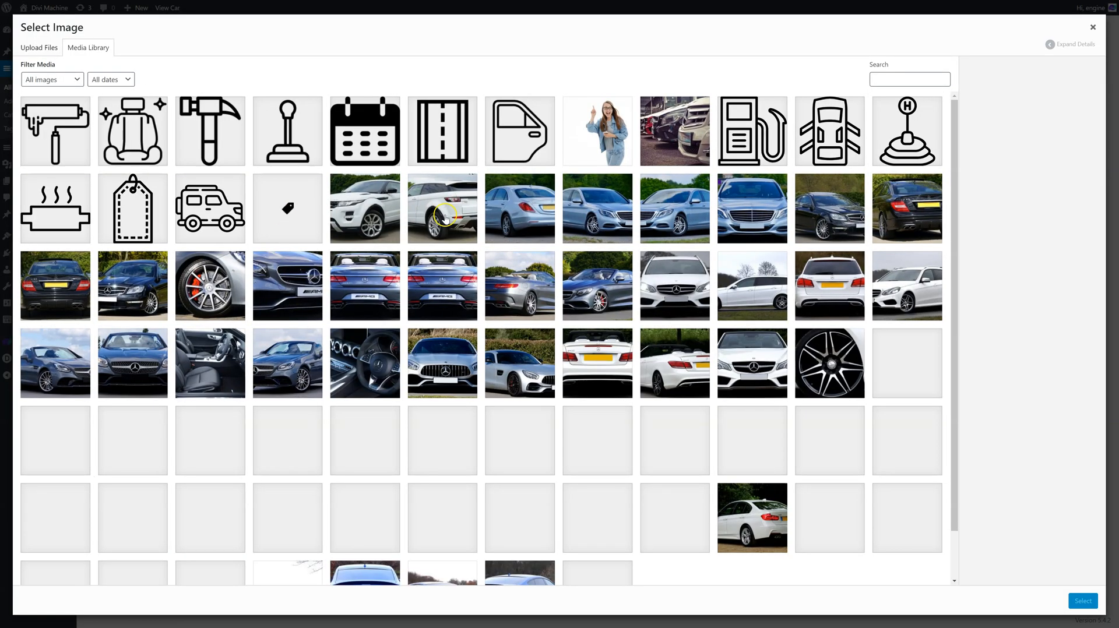
{"action": "left_click", "coordinate": [446, 209]}
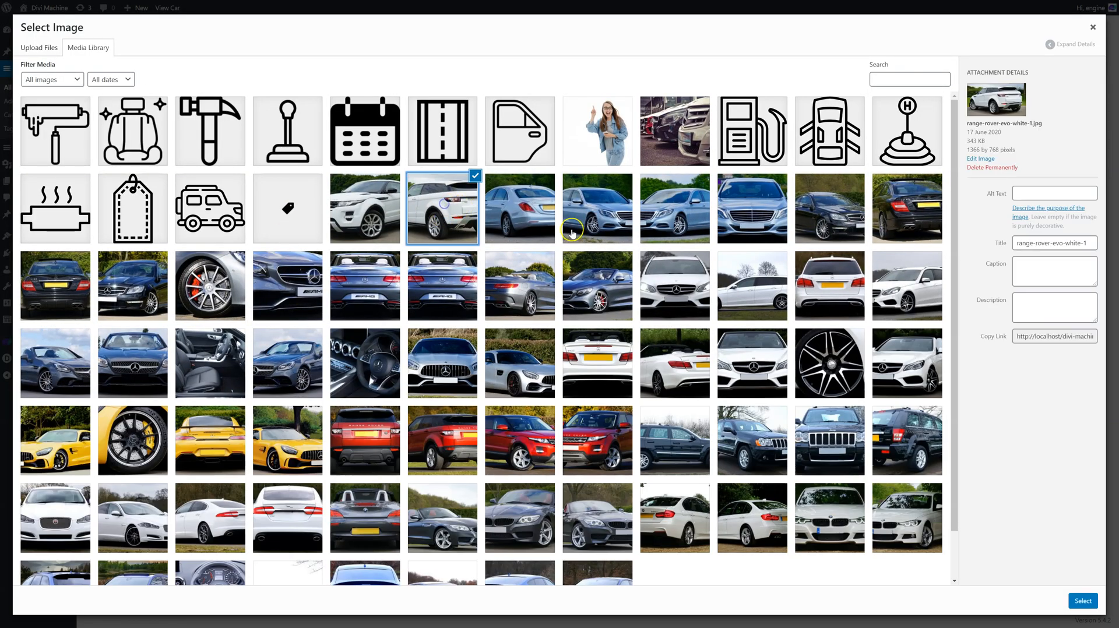
{"action": "left_click", "coordinate": [1083, 601]}
{"action": "left_click", "coordinate": [435, 466]}
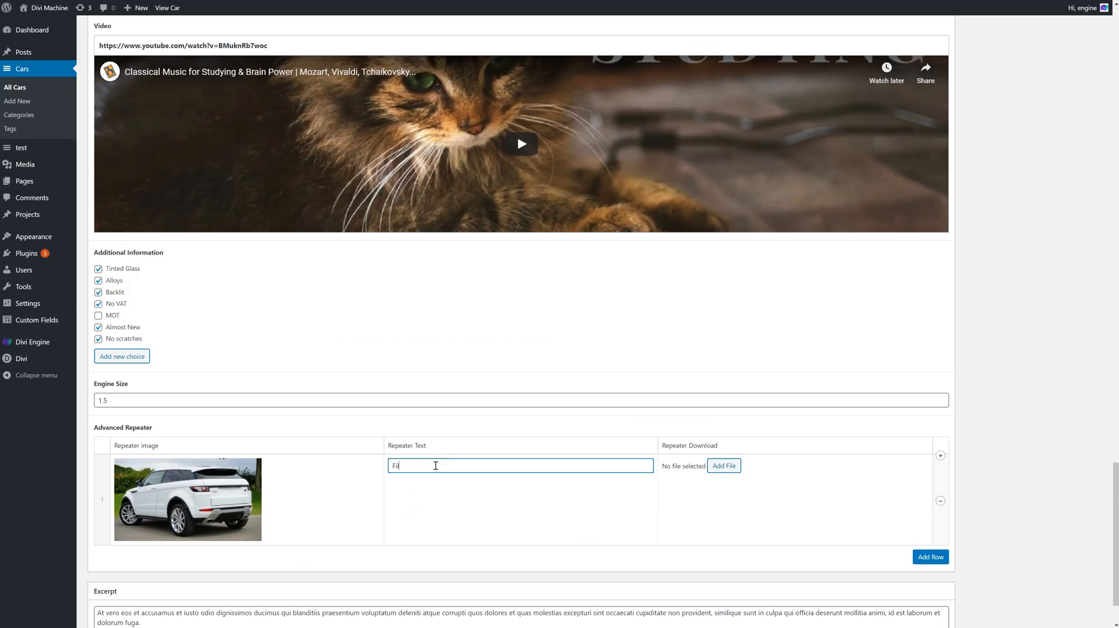
{"action": "left_click", "coordinate": [724, 466]}
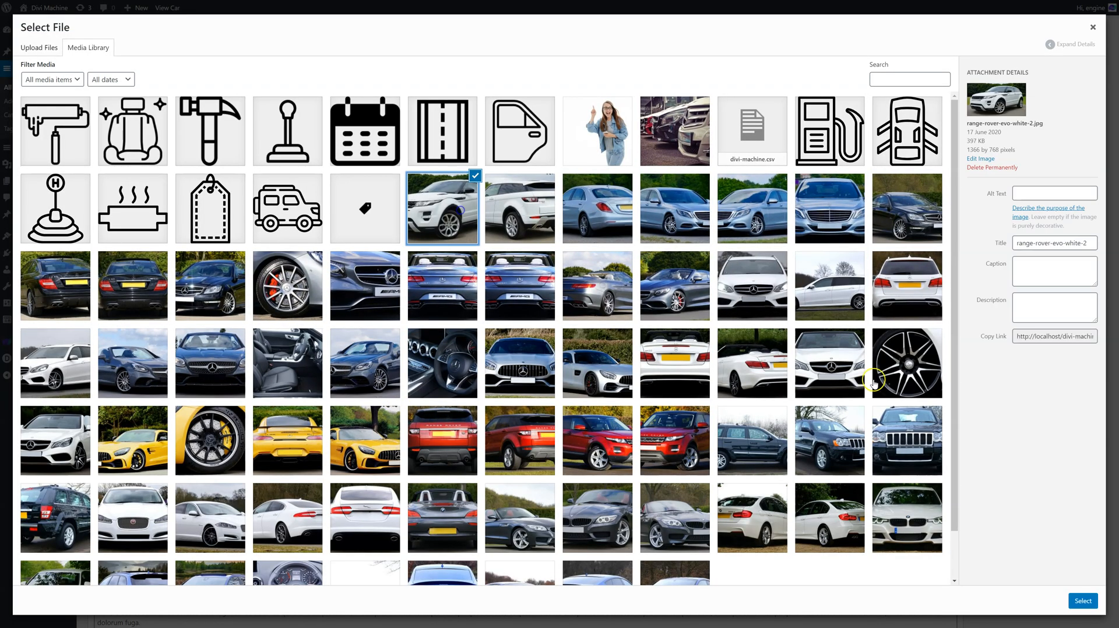
{"action": "left_click", "coordinate": [1082, 601]}
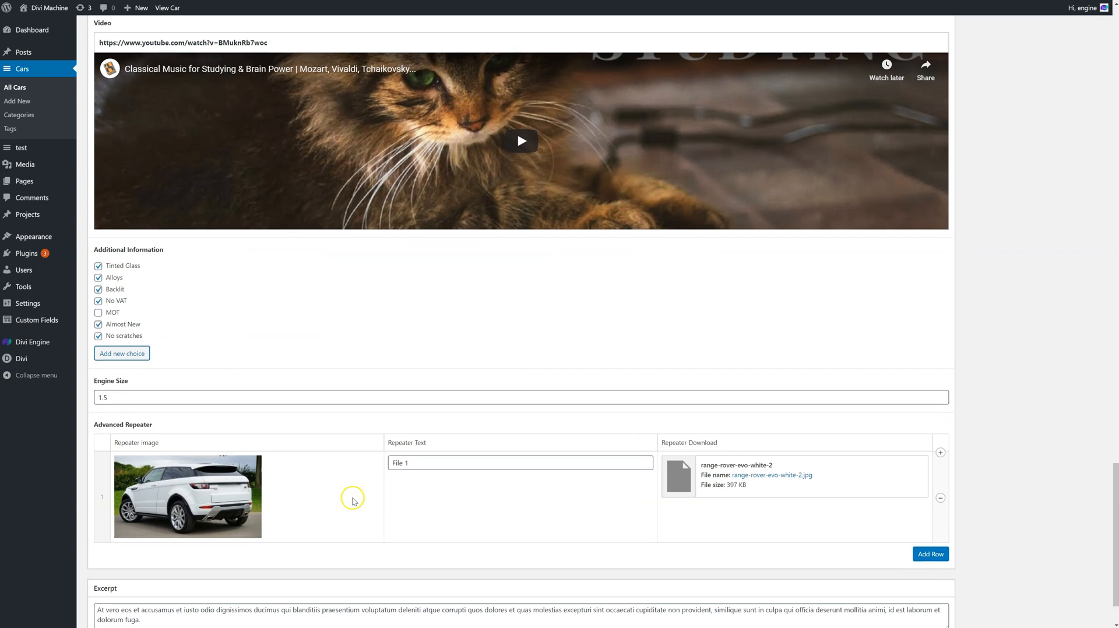
Add a second Advanced Repeater row with image merc-e220-1, text "File 2" and download file merc-s340-1.jpg
{"action": "scroll", "coordinate": [583, 483], "scroll_direction": "down", "scroll_amount": 1}
{"action": "left_click", "coordinate": [930, 488]}
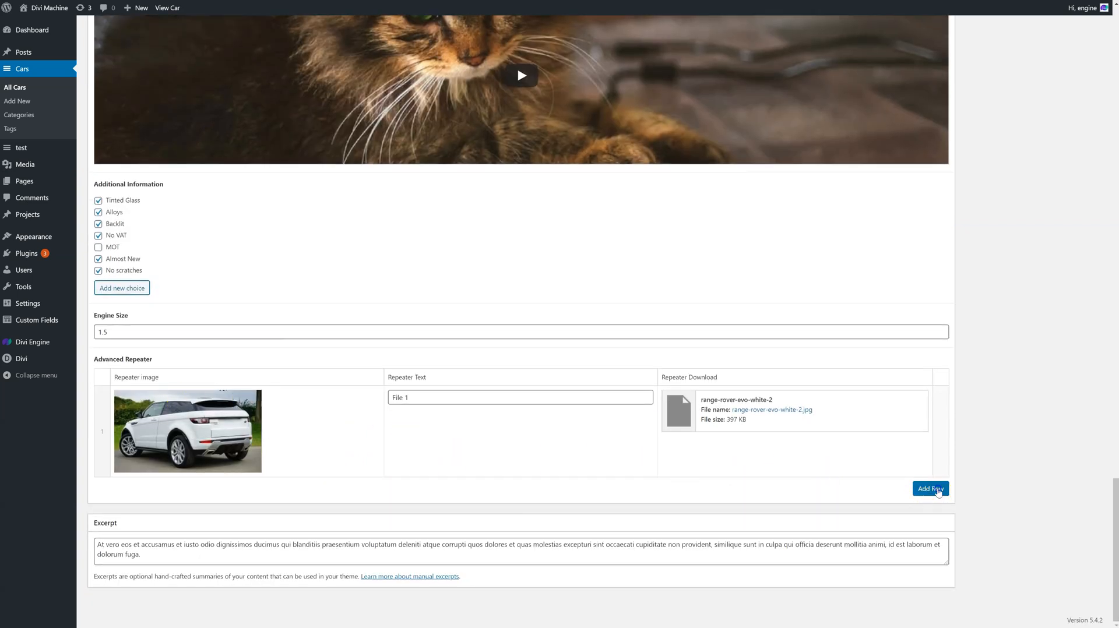
{"action": "left_click", "coordinate": [197, 466]}
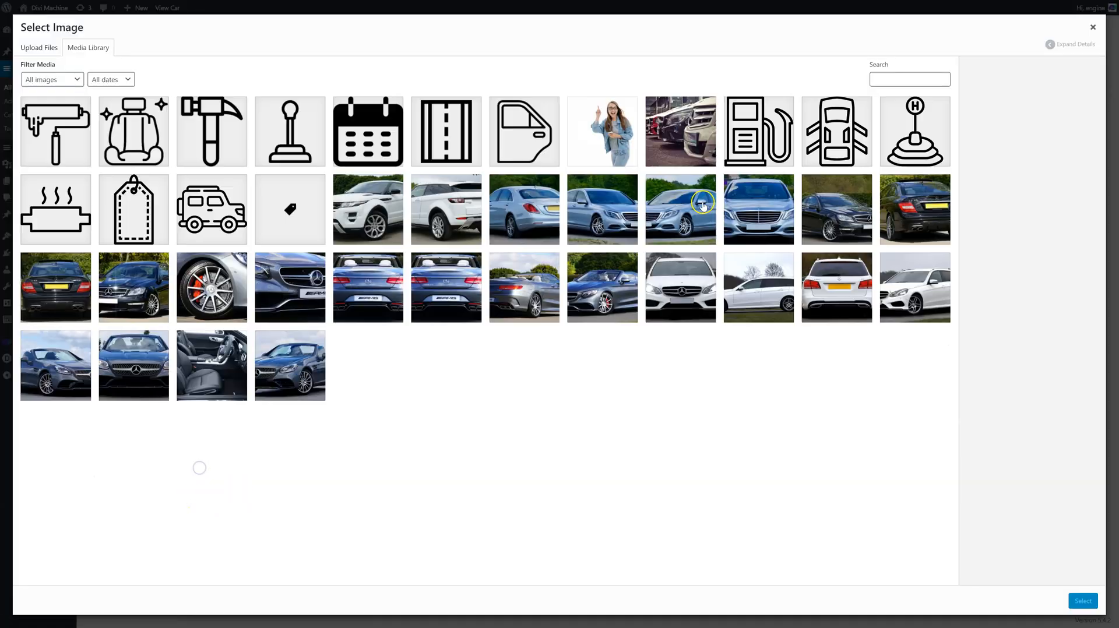
{"action": "left_click", "coordinate": [676, 292]}
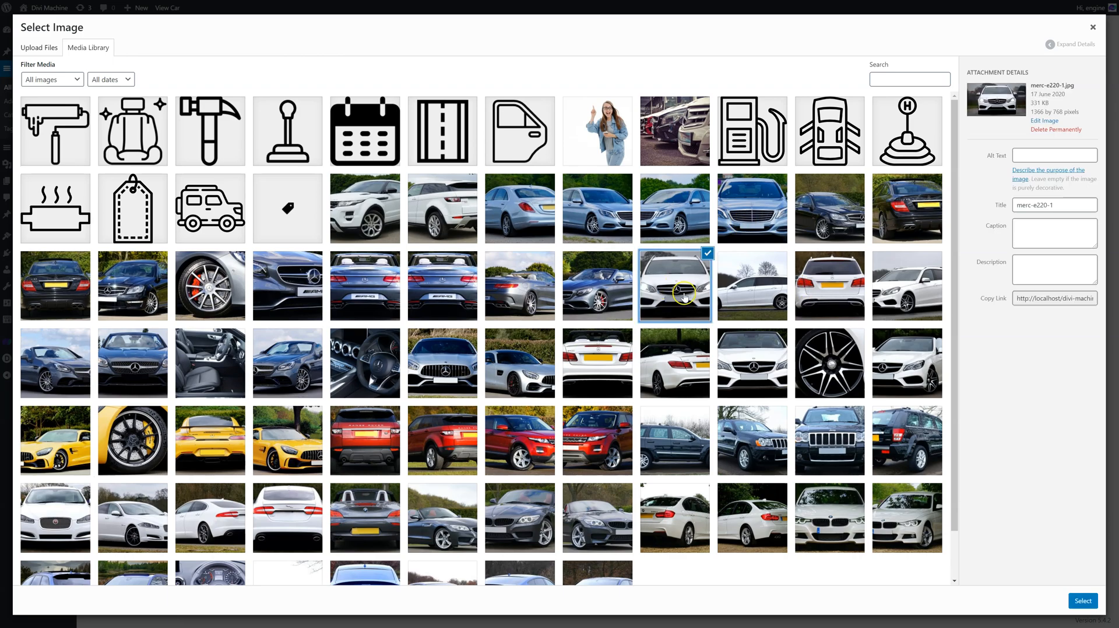
{"action": "left_click", "coordinate": [1083, 600]}
{"action": "left_click", "coordinate": [457, 465]}
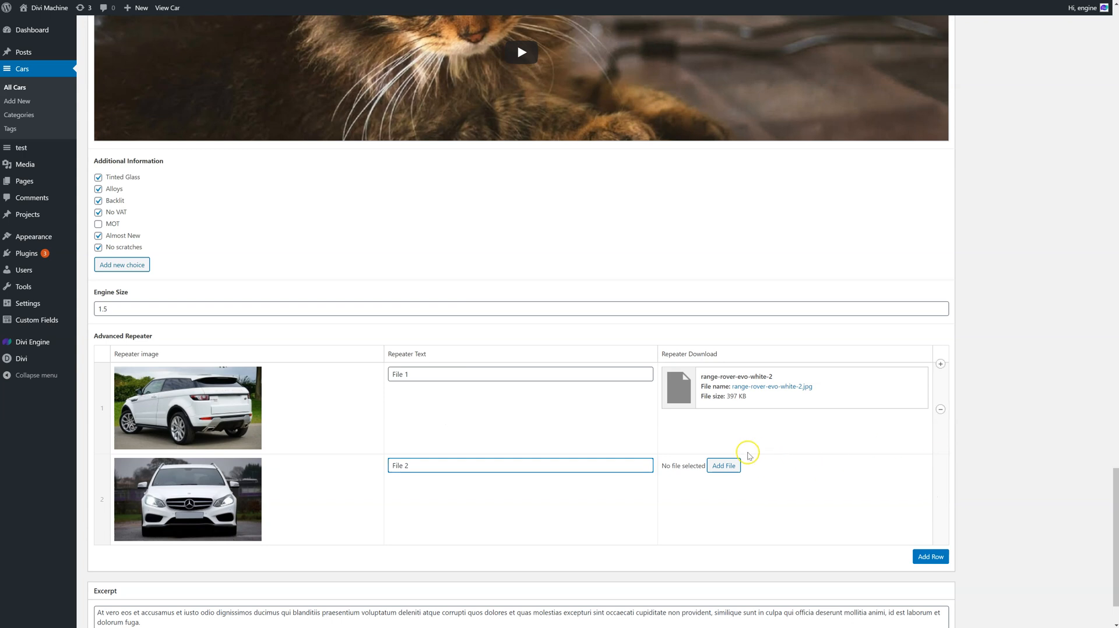
{"action": "left_click", "coordinate": [725, 466]}
{"action": "left_click", "coordinate": [609, 221]}
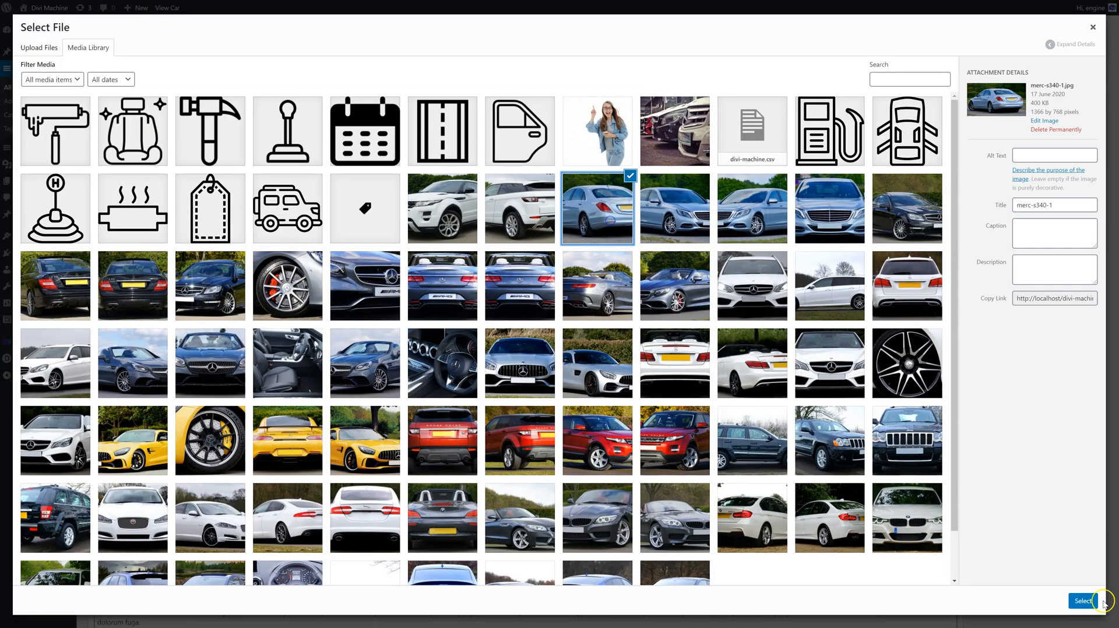
{"action": "left_click", "coordinate": [1083, 602]}
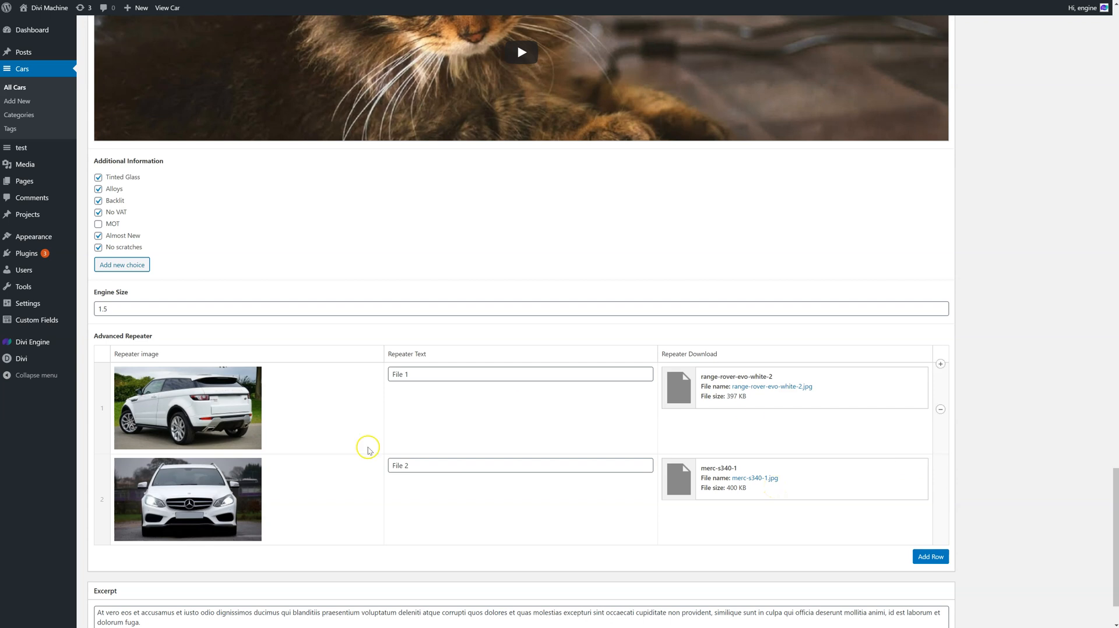
{"action": "mouse_move", "coordinate": [815, 388]}
{"action": "left_click", "coordinate": [902, 377]}
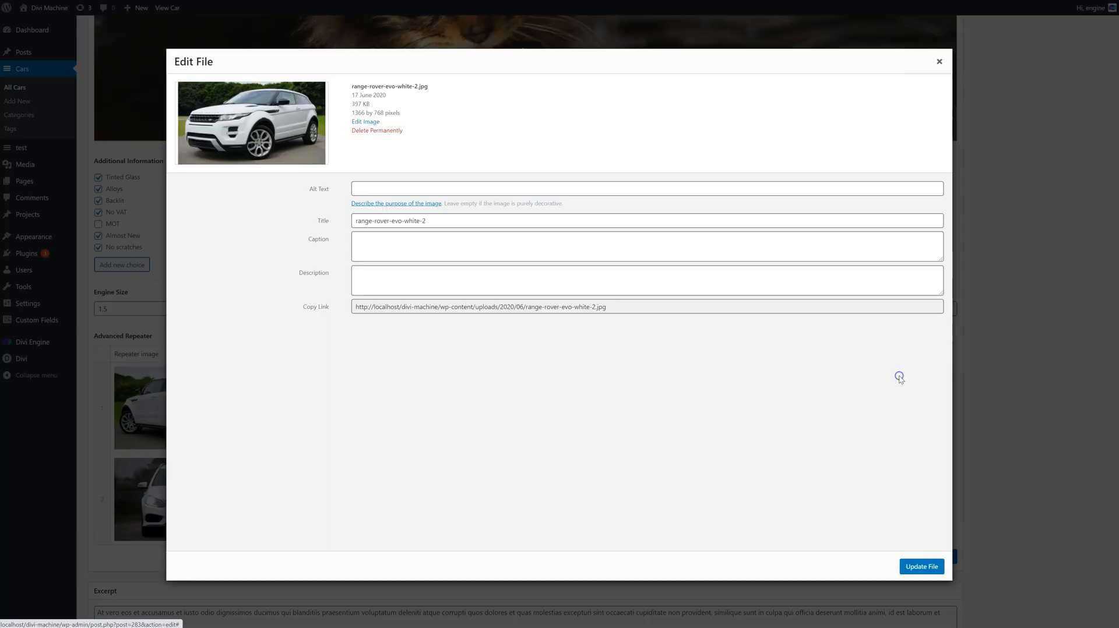
{"action": "left_click", "coordinate": [939, 57]}
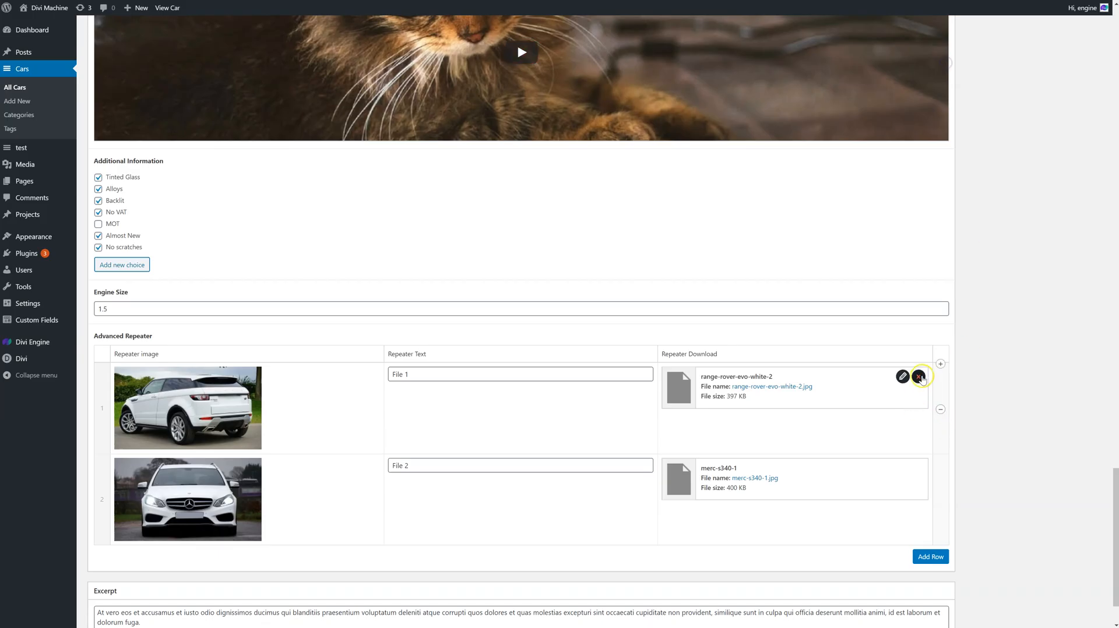
Replace the first Advanced Repeater row's download by uploading and selecting divi-bodycommerce-setting-2.csv
{"action": "left_click", "coordinate": [916, 377]}
{"action": "left_click", "coordinate": [725, 375]}
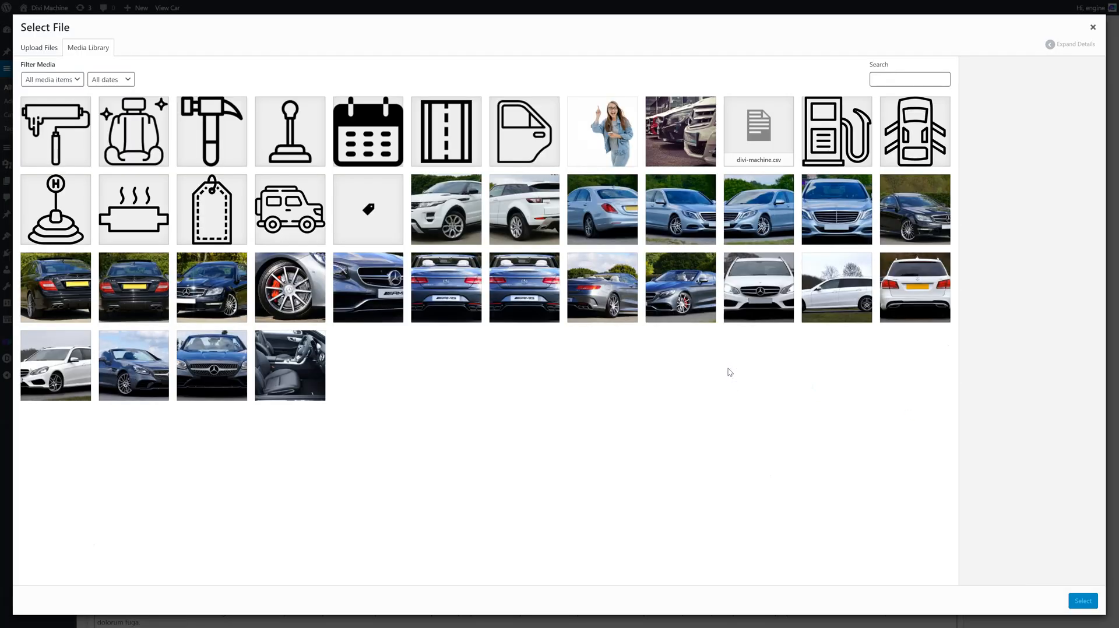
{"action": "scroll", "coordinate": [727, 373], "scroll_direction": "down", "scroll_amount": 1}
{"action": "scroll", "coordinate": [758, 356], "scroll_direction": "up", "scroll_amount": 1}
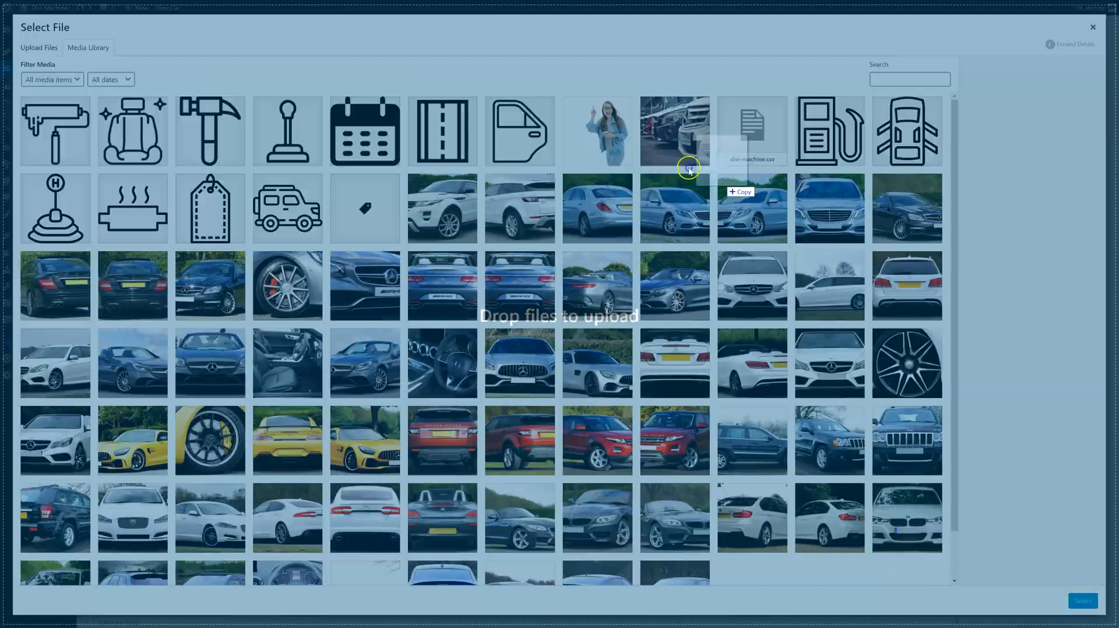
{"action": "left_click_drag", "start_coordinate": [725, 187], "coordinate": [619, 182]}
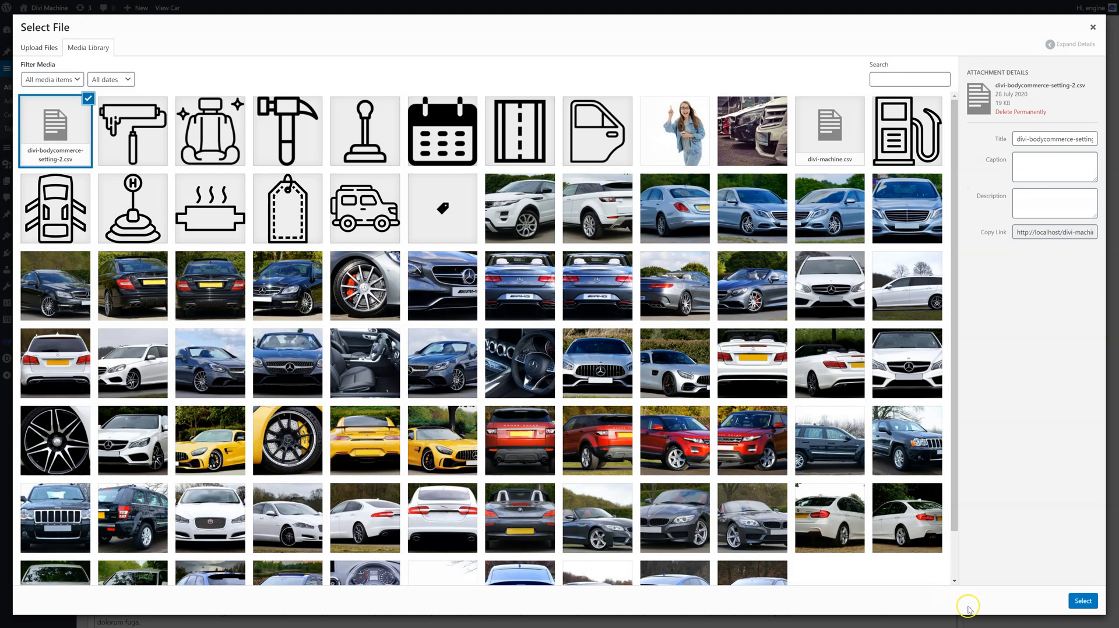
{"action": "left_click", "coordinate": [1082, 601]}
Replace the second Advanced Repeater row's download with divi-bodycommerce-setting-2.csv from the media library and update the car
{"action": "mouse_move", "coordinate": [771, 475]}
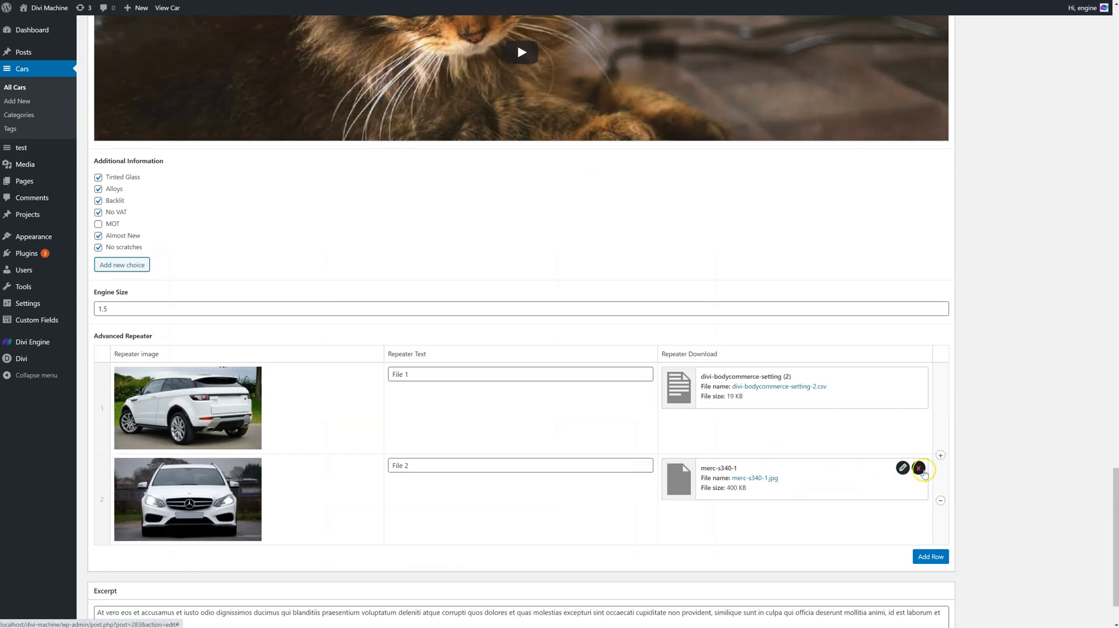
{"action": "left_click", "coordinate": [919, 469]}
{"action": "left_click", "coordinate": [722, 468]}
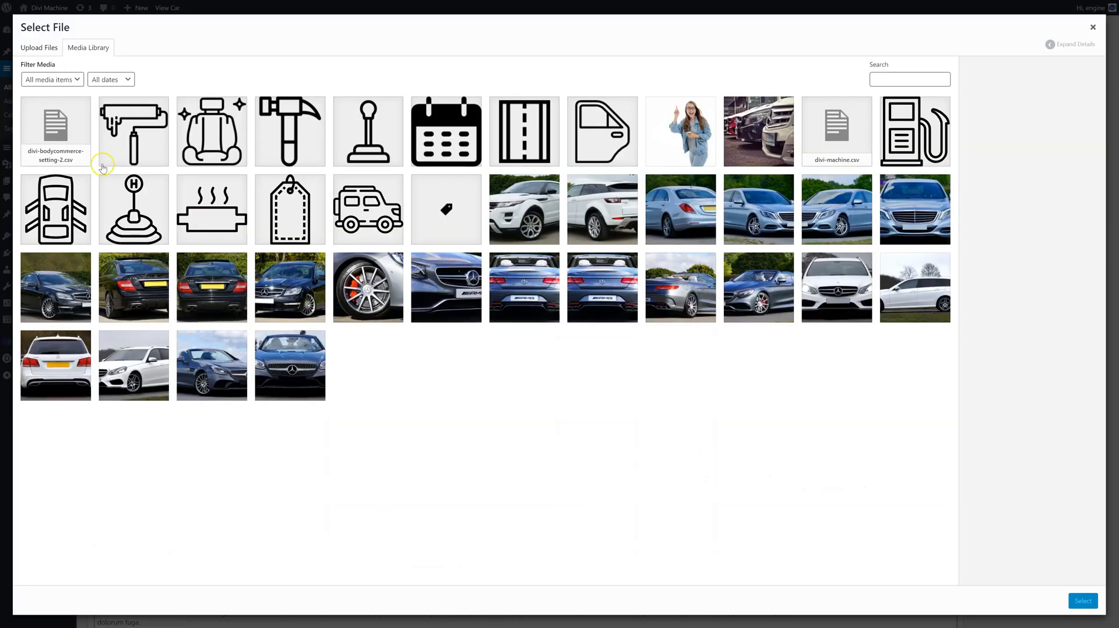
{"action": "left_click", "coordinate": [81, 153]}
{"action": "left_click", "coordinate": [1083, 601]}
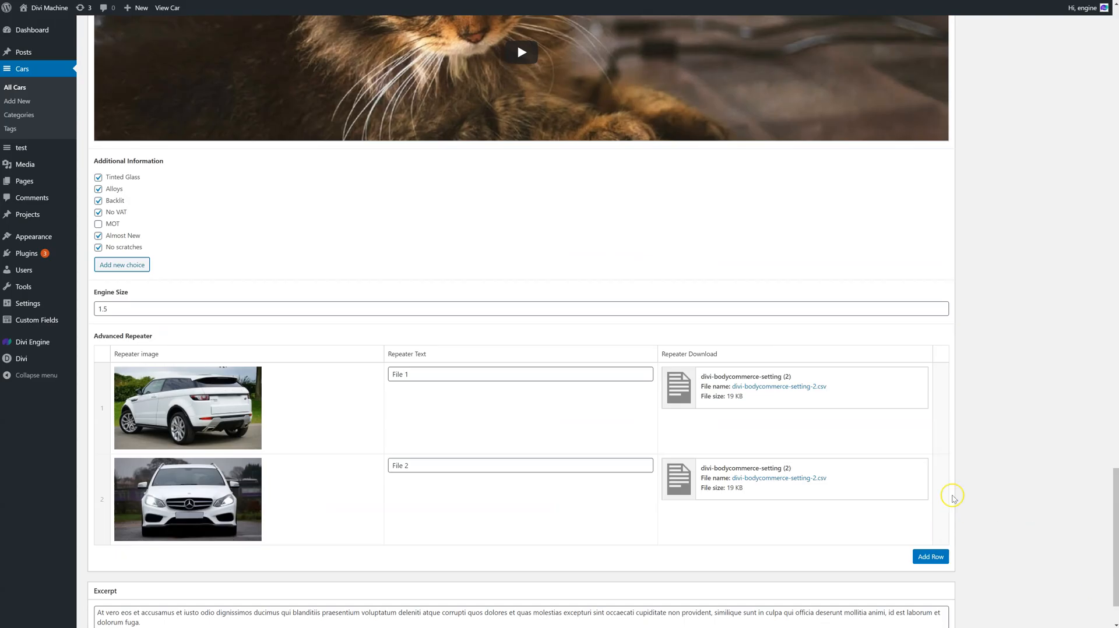
{"action": "scroll", "coordinate": [854, 389], "scroll_direction": "up", "scroll_amount": 3}
{"action": "scroll", "coordinate": [854, 389], "scroll_direction": "up", "scroll_amount": 15}
{"action": "left_click", "coordinate": [1074, 244]}
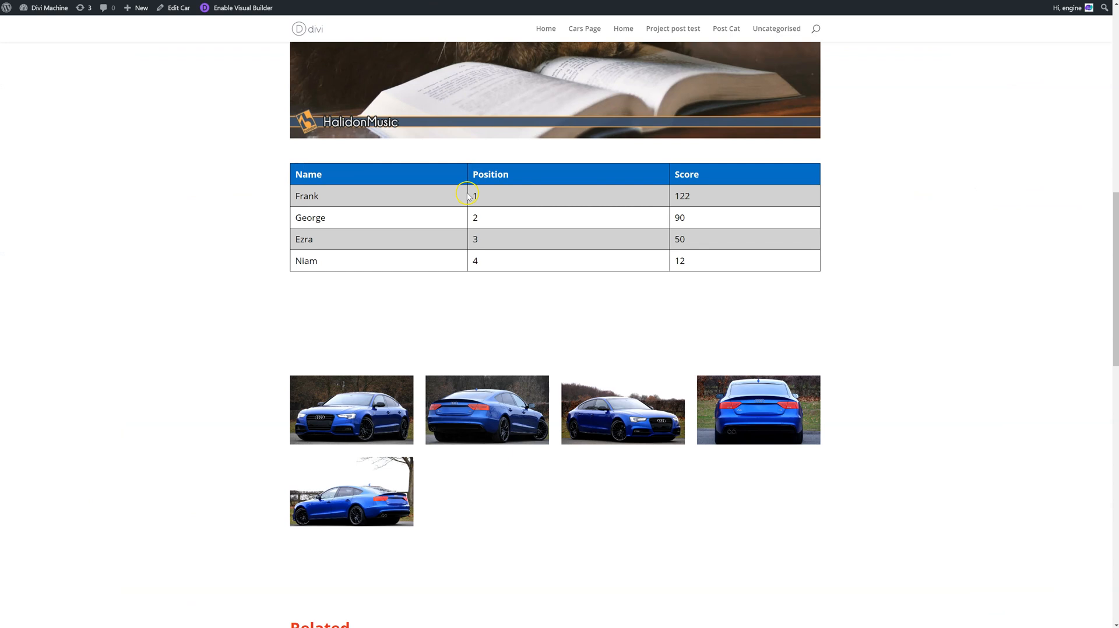
Leave the car's front-end page and open the Divi Library's list of layouts in the WordPress admin
{"action": "scroll", "coordinate": [527, 307], "scroll_direction": "down", "scroll_amount": 4}
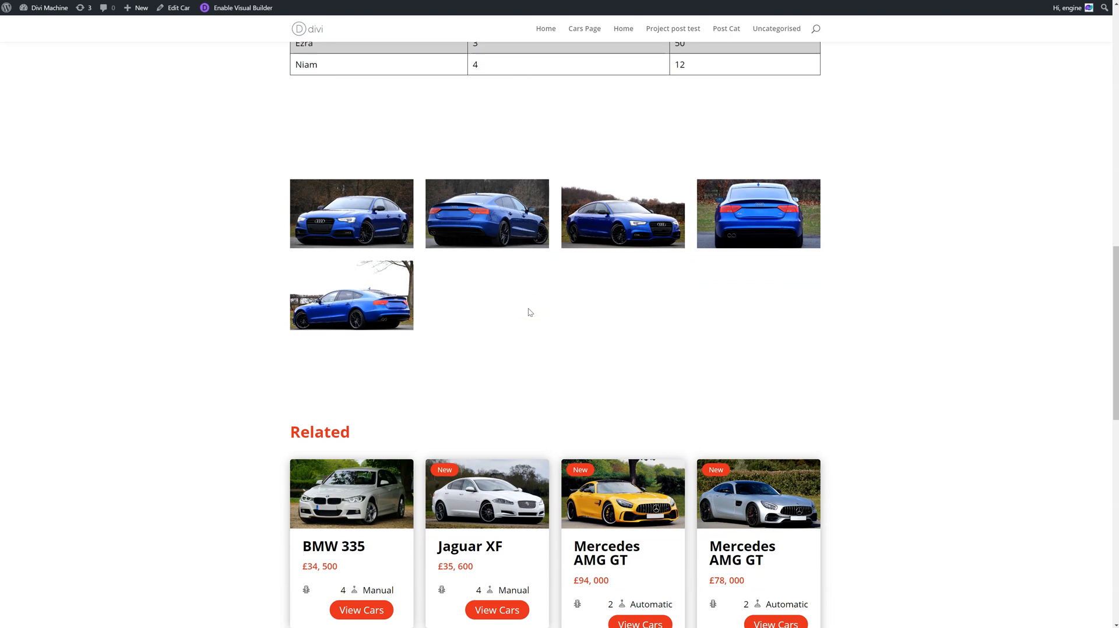
{"action": "left_click", "coordinate": [520, 314]}
{"action": "left_click", "coordinate": [234, 10]}
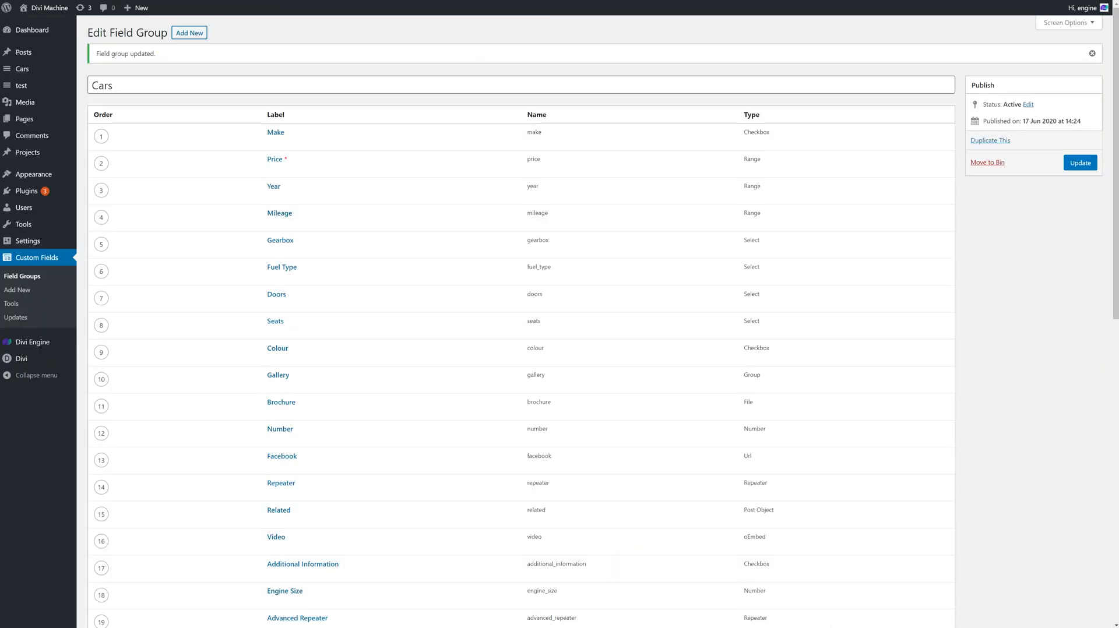
{"action": "scroll", "coordinate": [41, 355], "scroll_direction": "down", "scroll_amount": 1}
{"action": "mouse_move", "coordinate": [41, 361]}
{"action": "left_click", "coordinate": [117, 415]}
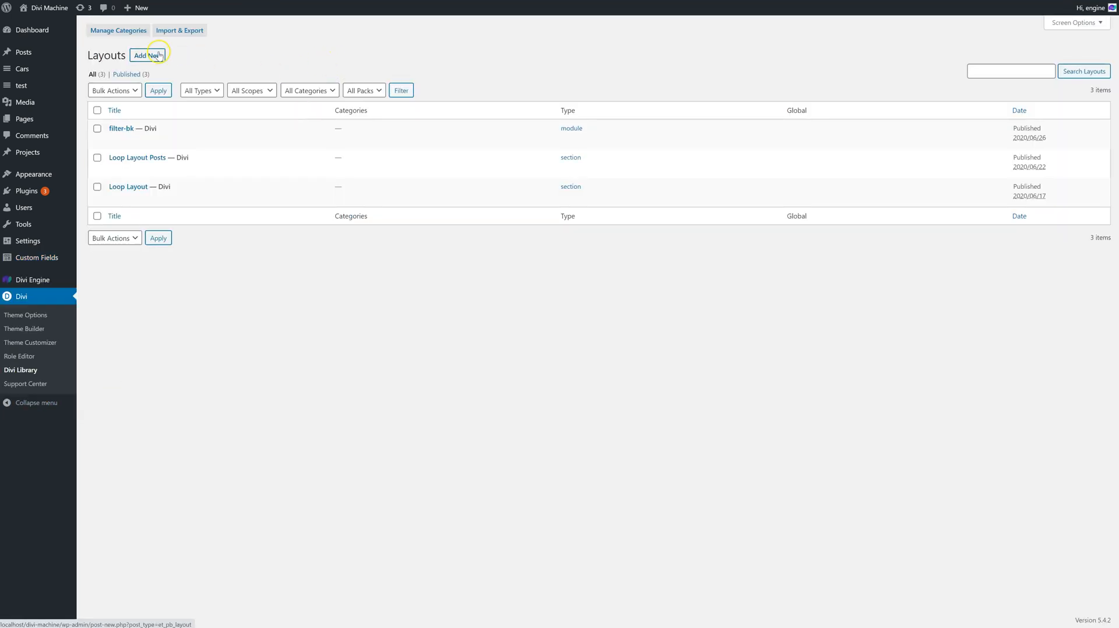
Create a new library layout named "Repeater CLL" with the layout type Section
{"action": "left_click", "coordinate": [149, 55]}
{"action": "left_click", "coordinate": [541, 189]}
{"action": "type", "text": "Repeater CLL"}
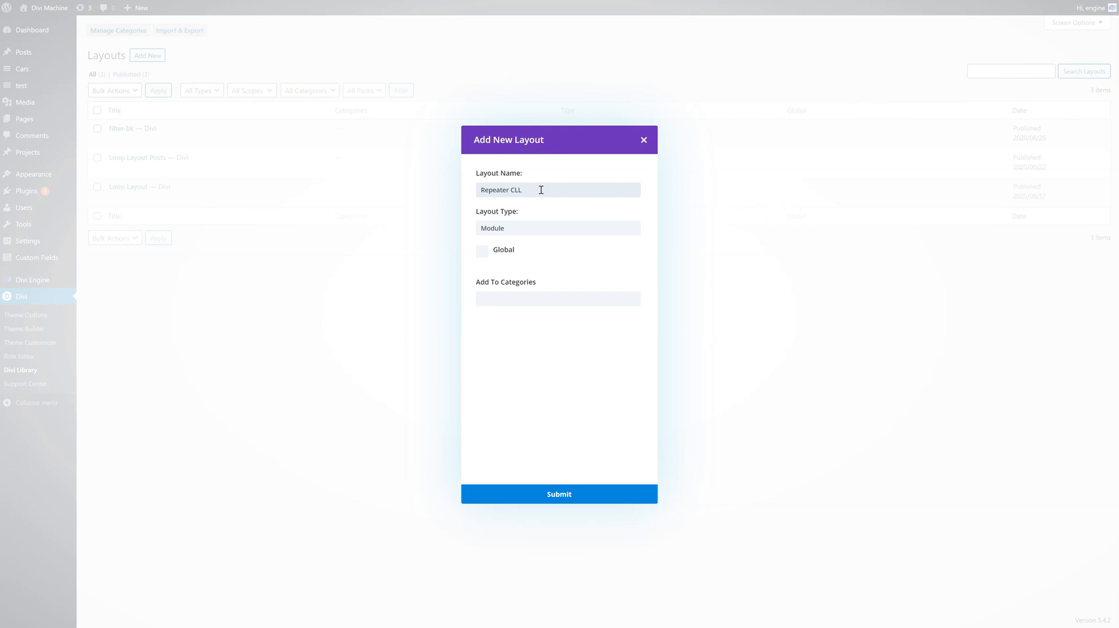
{"action": "left_click", "coordinate": [519, 229]}
{"action": "left_click", "coordinate": [530, 268]}
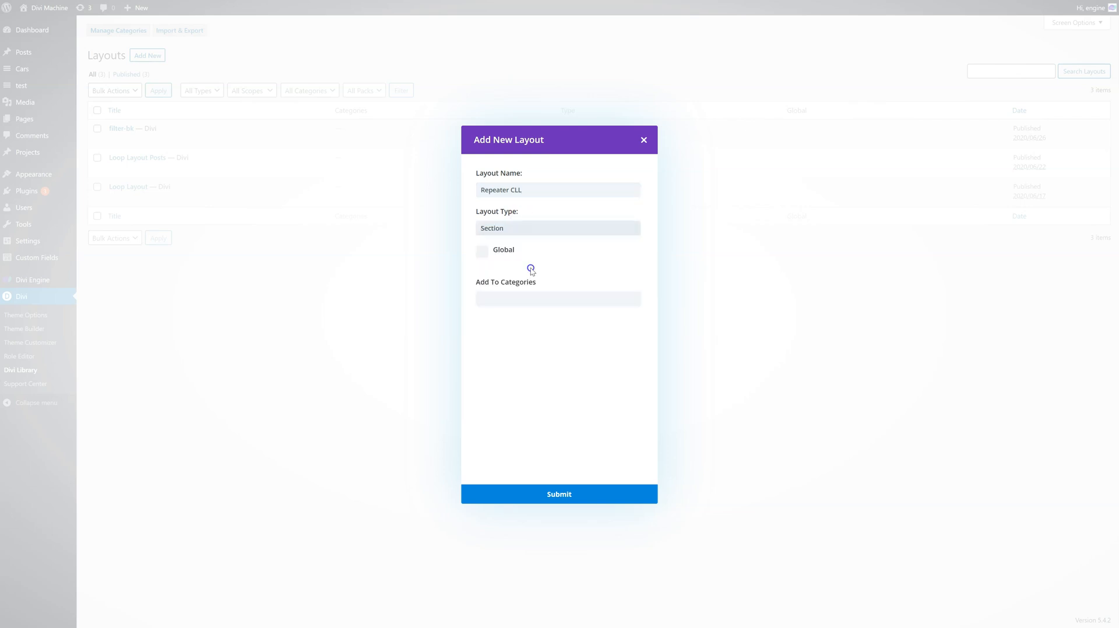
{"action": "left_click", "coordinate": [586, 495]}
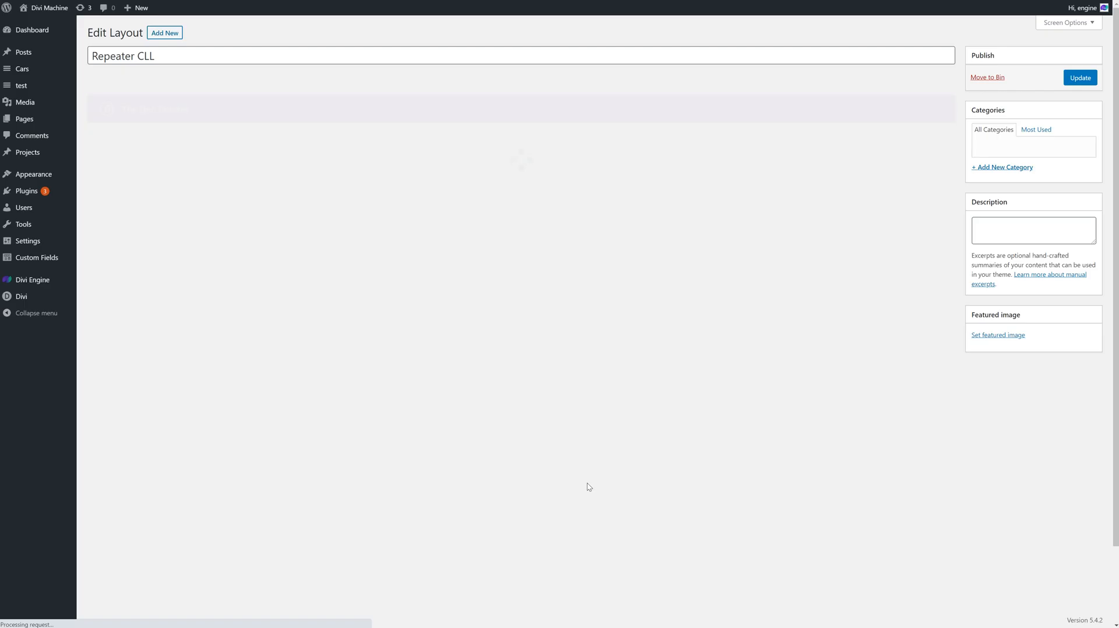
{"action": "left_click", "coordinate": [590, 470]}
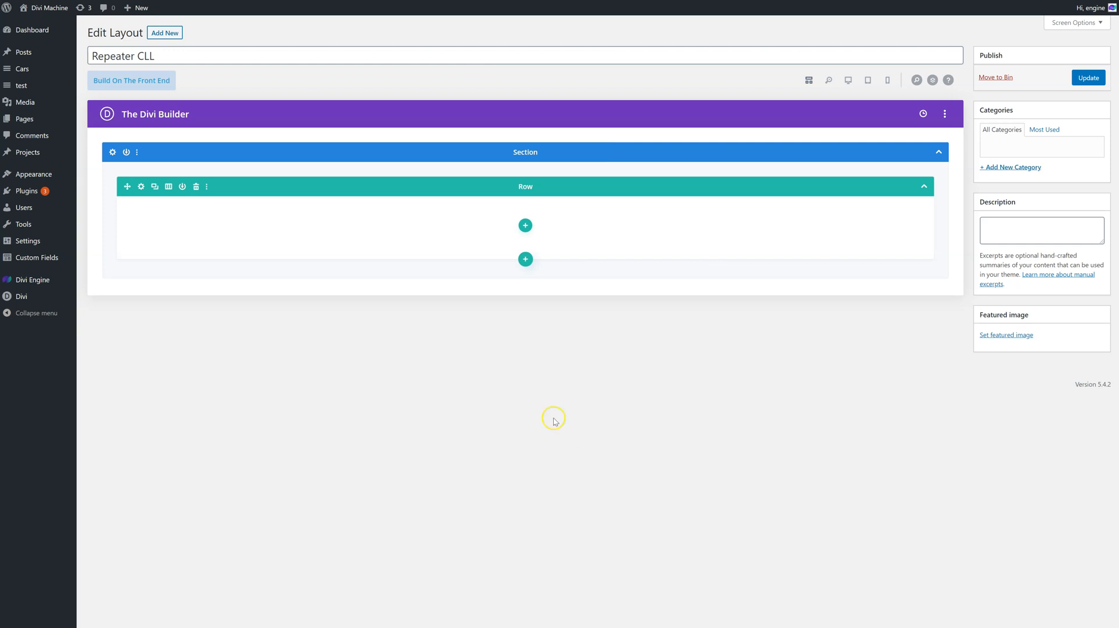
Give the row a one-quarter and three-quarter column structure and insert an ACF Item module in the narrow column
{"action": "left_click", "coordinate": [525, 228]}
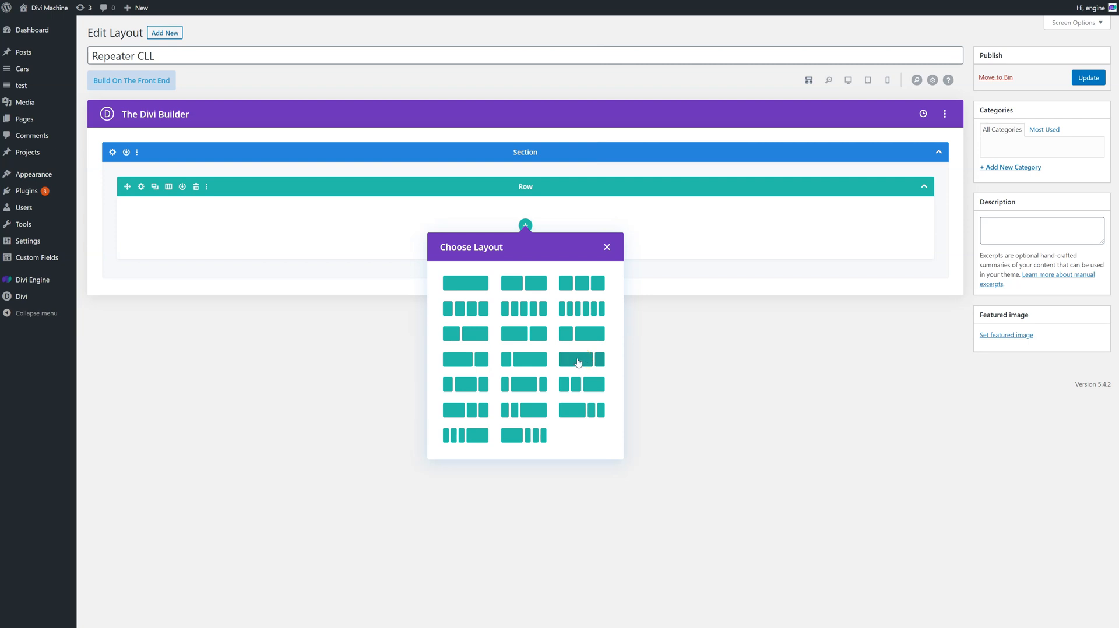
{"action": "left_click", "coordinate": [531, 365]}
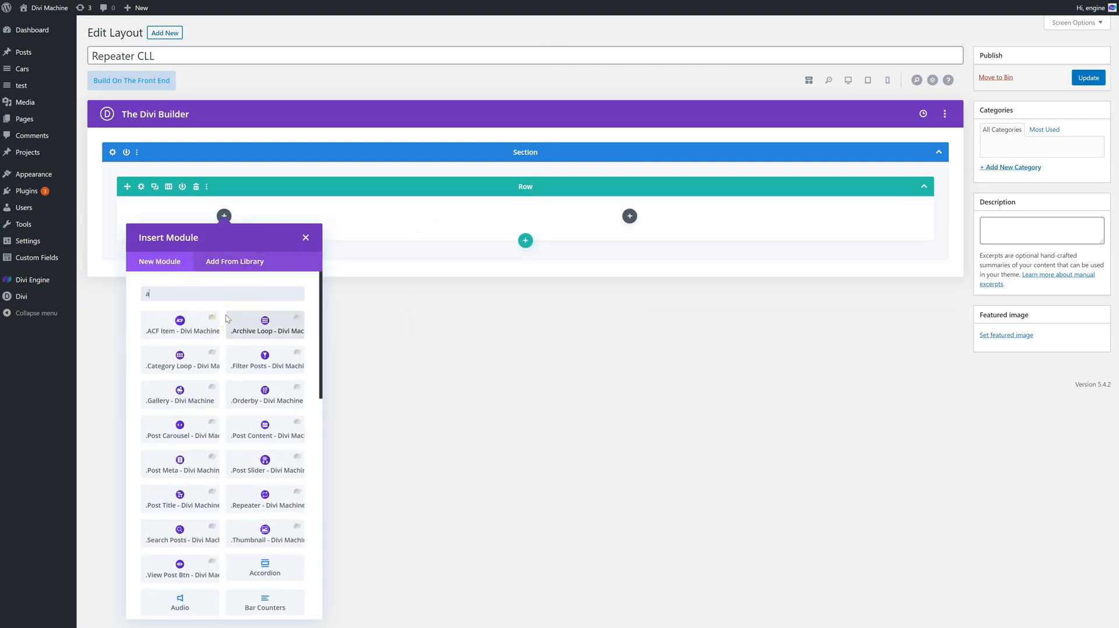
{"action": "type", "text": "cf"}
{"action": "left_click", "coordinate": [179, 323]}
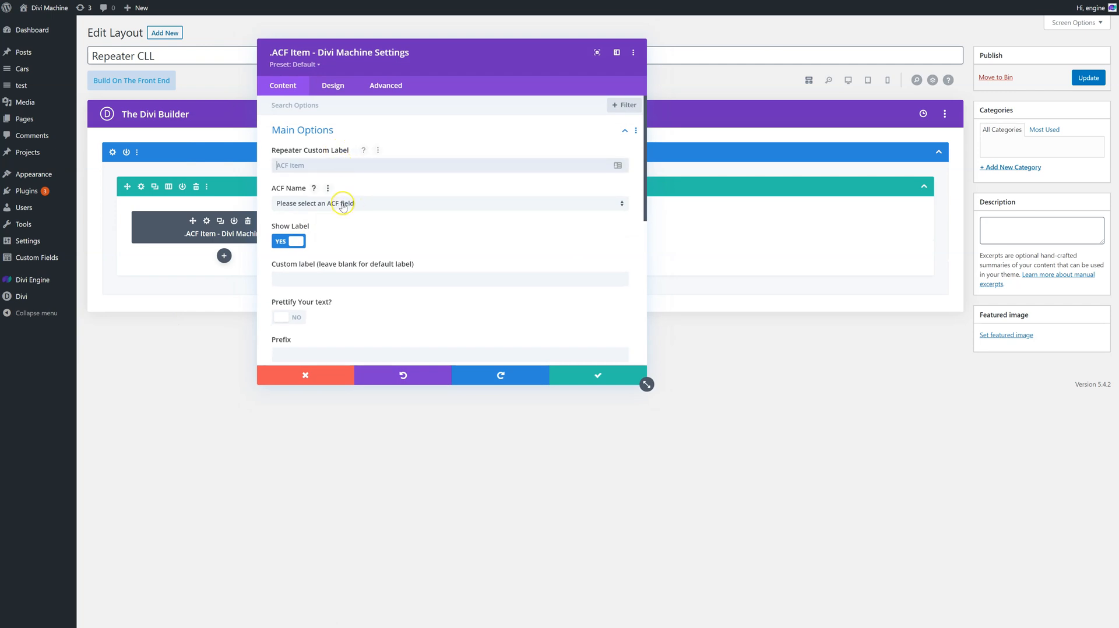
Set the narrow column's ACF Item to "Advanced Repeater > Repeater Image - Cars" with Show Label off and save the module
{"action": "left_click", "coordinate": [334, 203]}
{"action": "scroll", "coordinate": [413, 262], "scroll_direction": "down", "scroll_amount": 1}
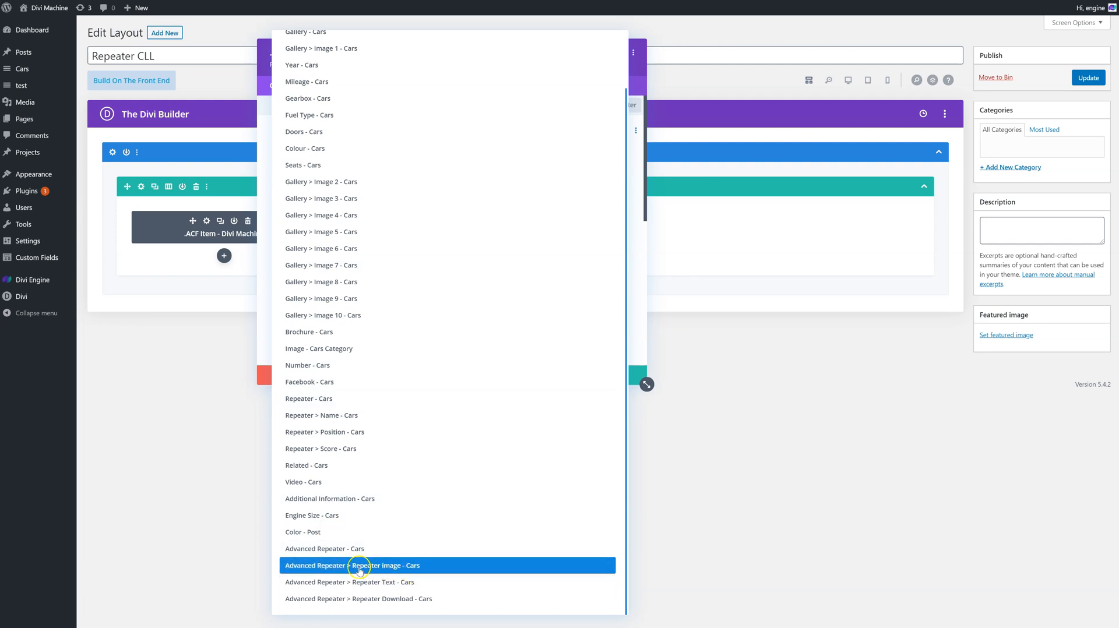
{"action": "left_click", "coordinate": [401, 567]}
{"action": "left_click", "coordinate": [286, 241]}
{"action": "left_click", "coordinate": [575, 380]}
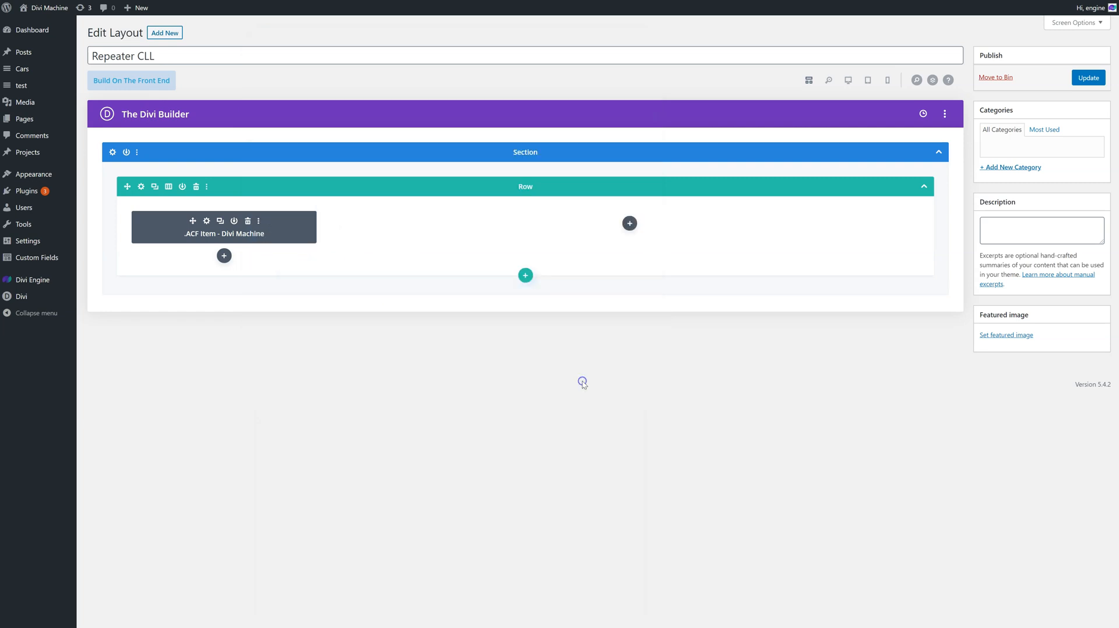
{"action": "left_click", "coordinate": [847, 81]}
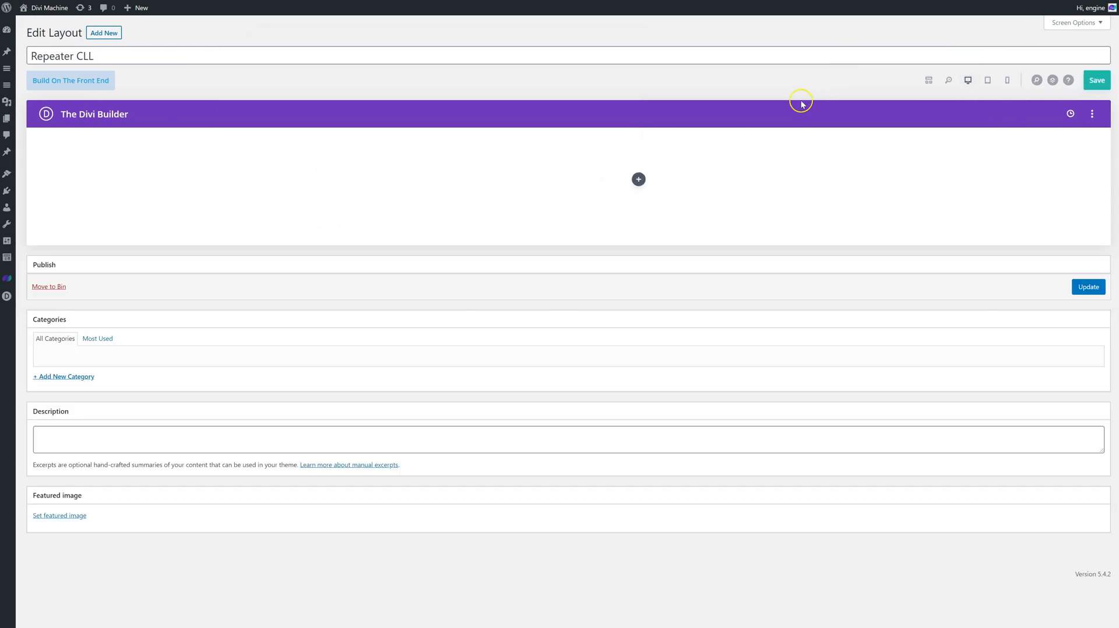
{"action": "left_click", "coordinate": [945, 82]}
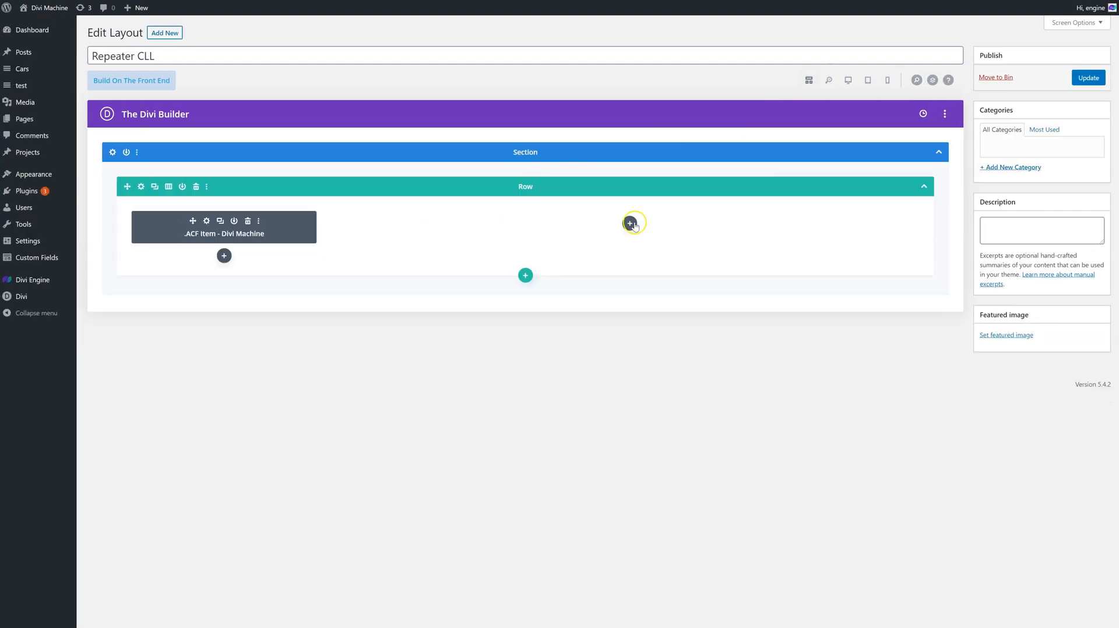
Add an ACF Item module to the wide column, showing "Advanced Repeater > Repeater Text - Cars" with Show Label off
{"action": "left_click", "coordinate": [629, 223]}
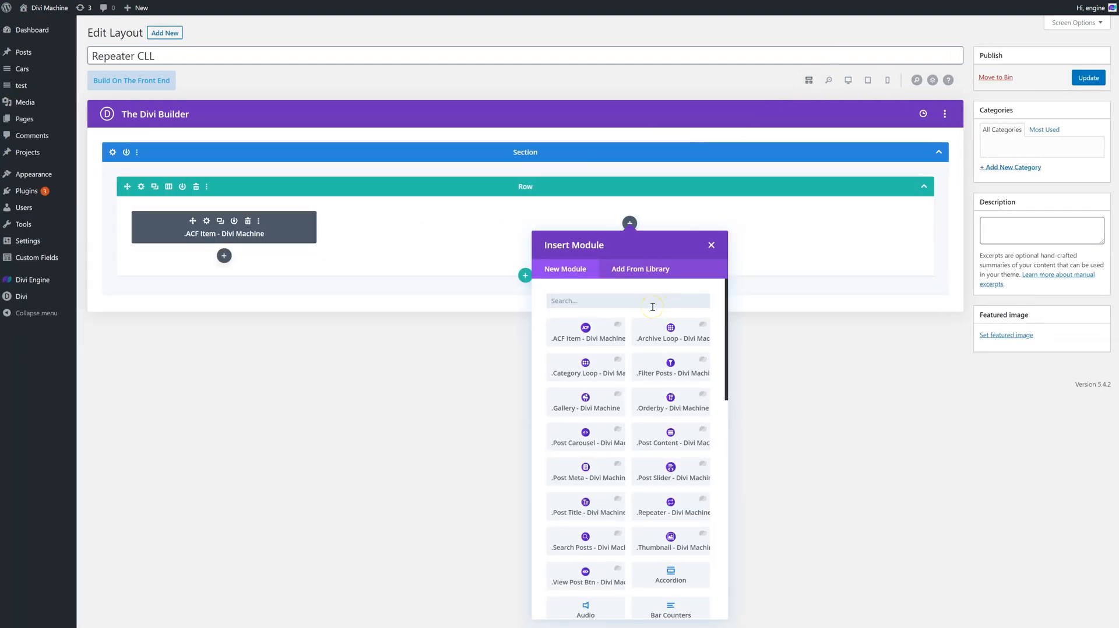
{"action": "left_click", "coordinate": [586, 331]}
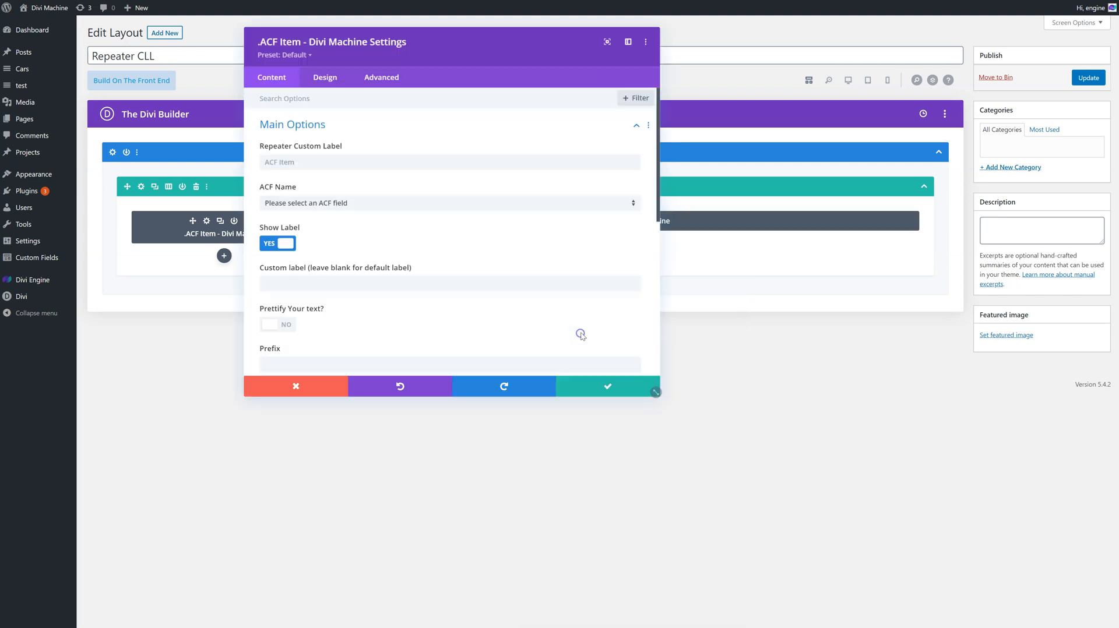
{"action": "left_click", "coordinate": [343, 198]}
{"action": "scroll", "coordinate": [389, 314], "scroll_direction": "down", "scroll_amount": 1}
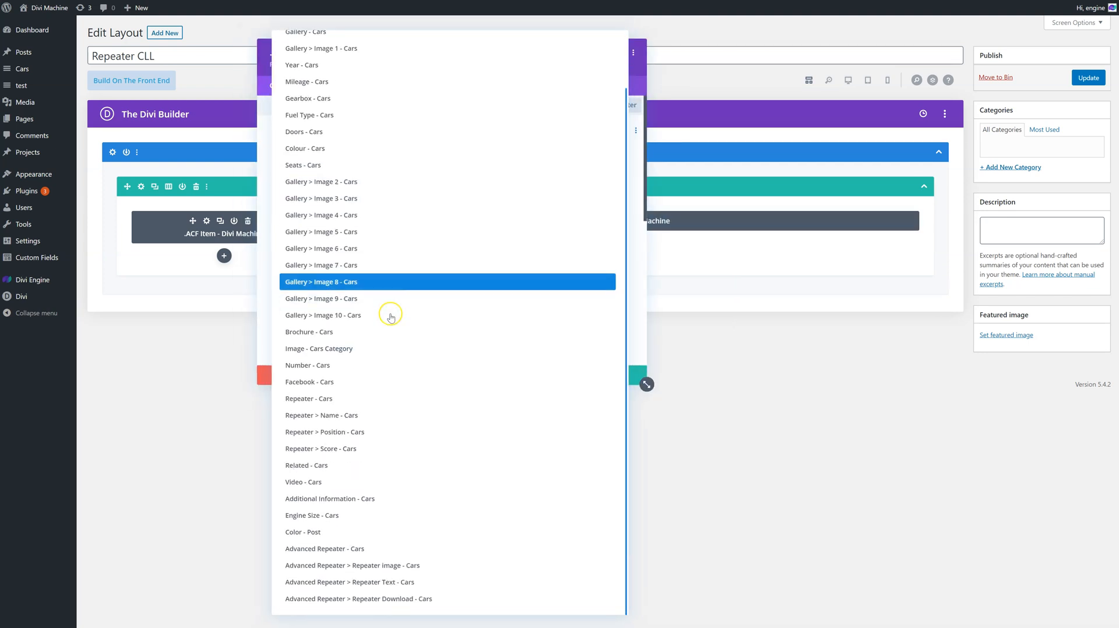
{"action": "left_click", "coordinate": [379, 582]}
{"action": "left_click", "coordinate": [294, 242]}
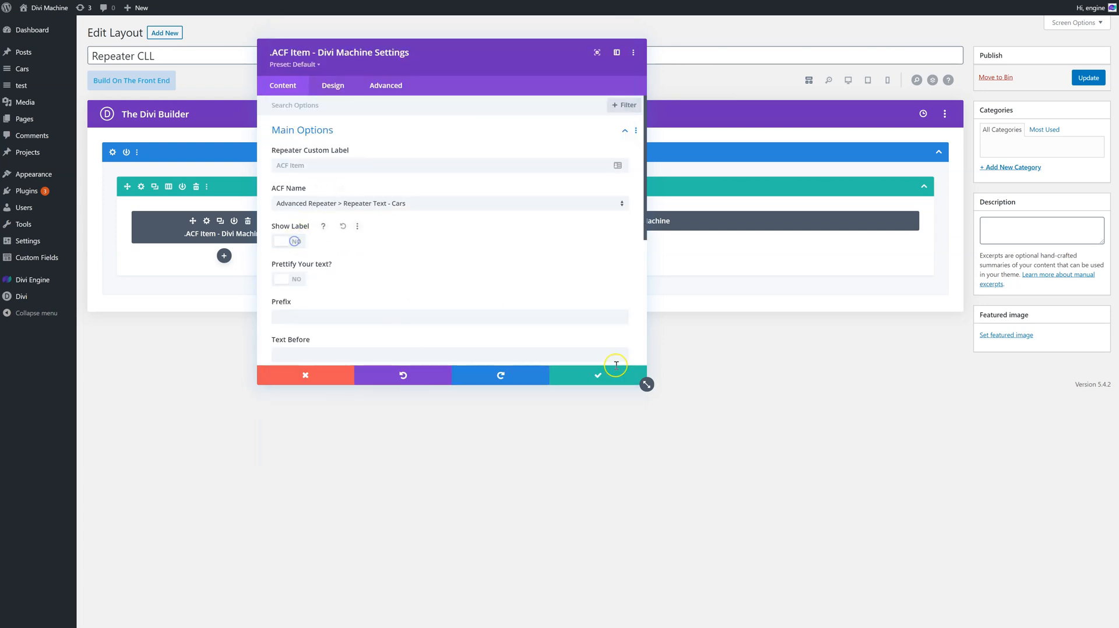
{"action": "left_click", "coordinate": [612, 373]}
Add another ACF Item below the text item with Show Label off and ACF Name "Advanced Repeater > Repeater Download - Cars"
{"action": "left_click", "coordinate": [627, 243]}
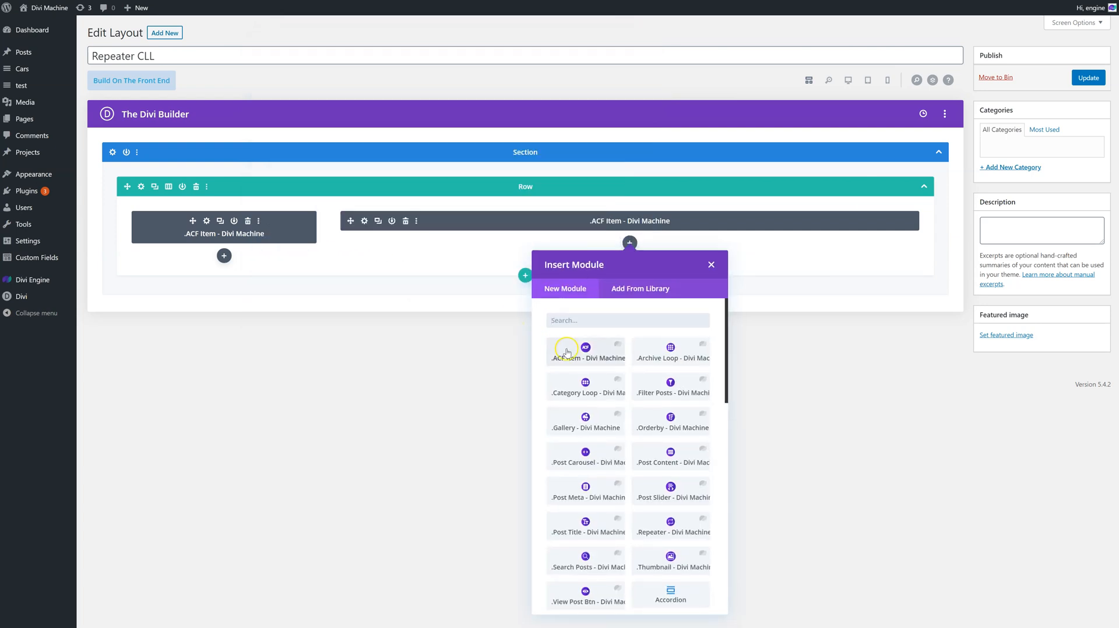
{"action": "left_click", "coordinate": [584, 357]}
{"action": "left_click", "coordinate": [279, 243]}
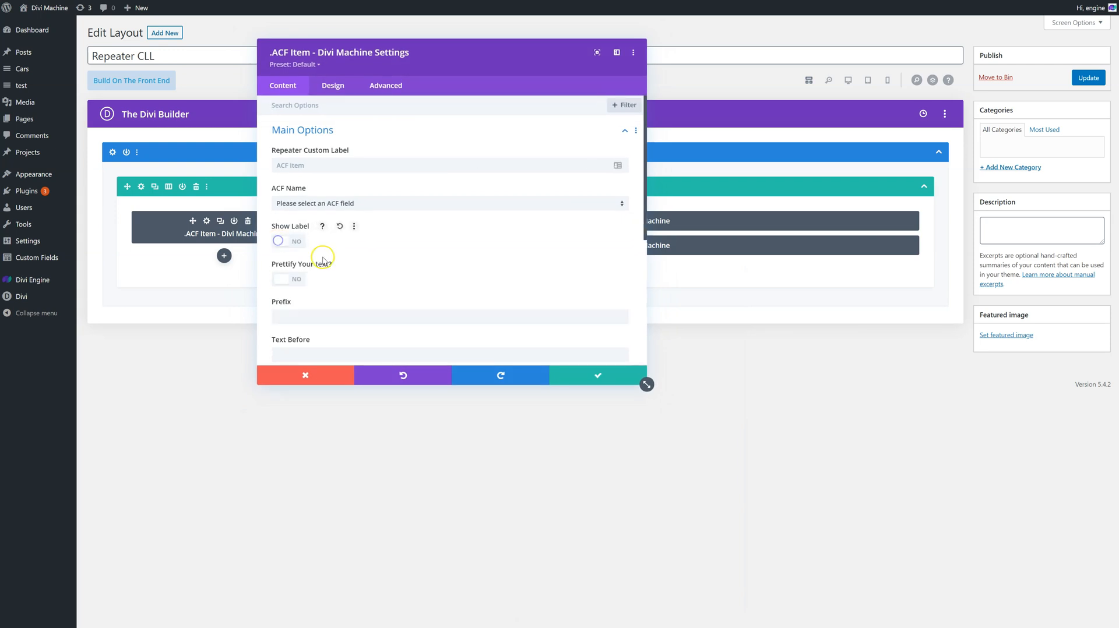
{"action": "left_click", "coordinate": [341, 203]}
{"action": "scroll", "coordinate": [389, 364], "scroll_direction": "down", "scroll_amount": 1}
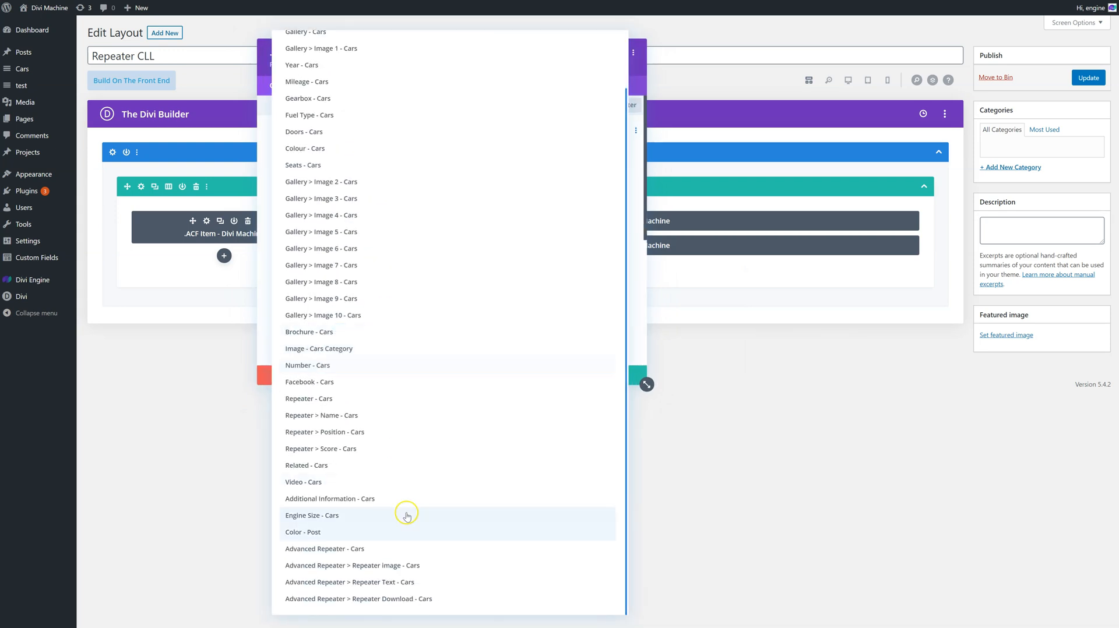
{"action": "left_click", "coordinate": [407, 600]}
Turn on Make File/Link Button for the download item, save the module and update the Repeater CLL layout
{"action": "scroll", "coordinate": [299, 257], "scroll_direction": "down", "scroll_amount": 5}
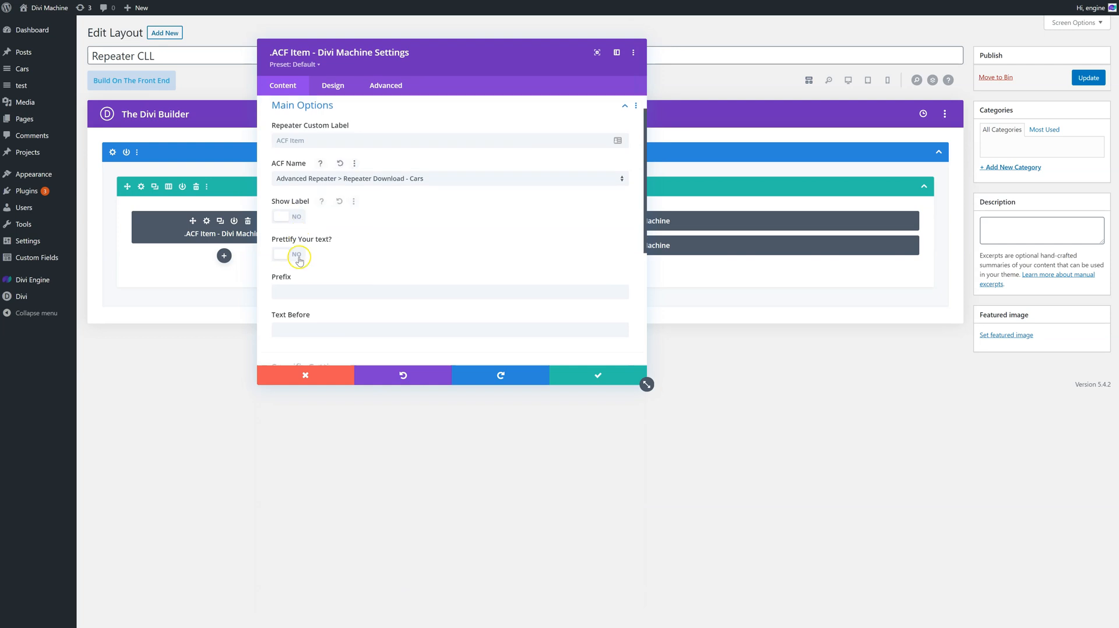
{"action": "left_click", "coordinate": [333, 244]}
{"action": "scroll", "coordinate": [333, 245], "scroll_direction": "up", "scroll_amount": 1}
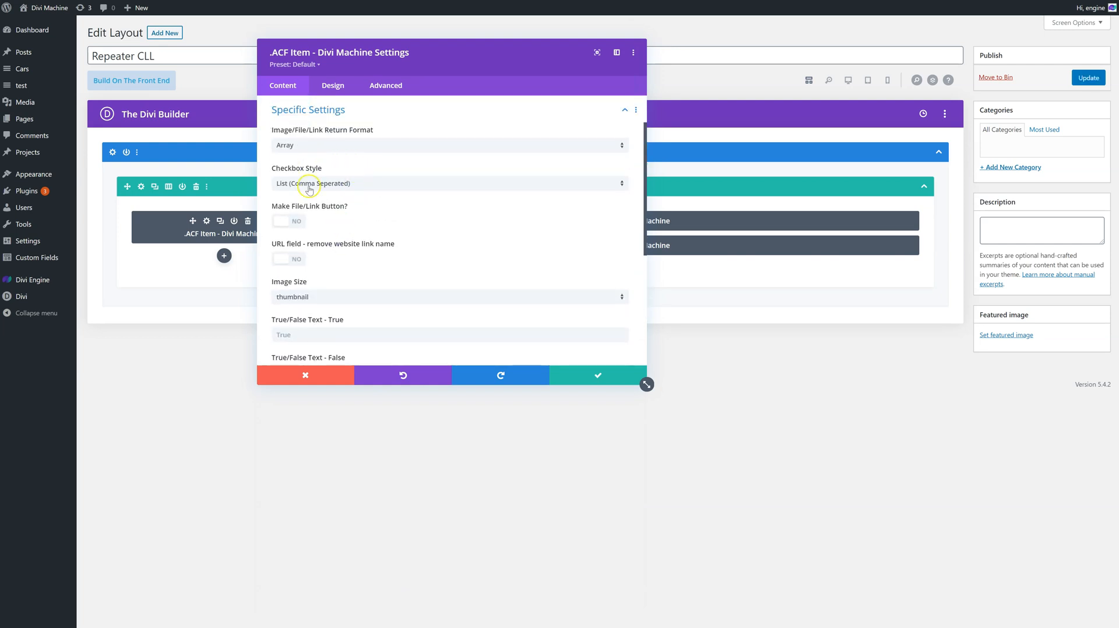
{"action": "left_click", "coordinate": [292, 224]}
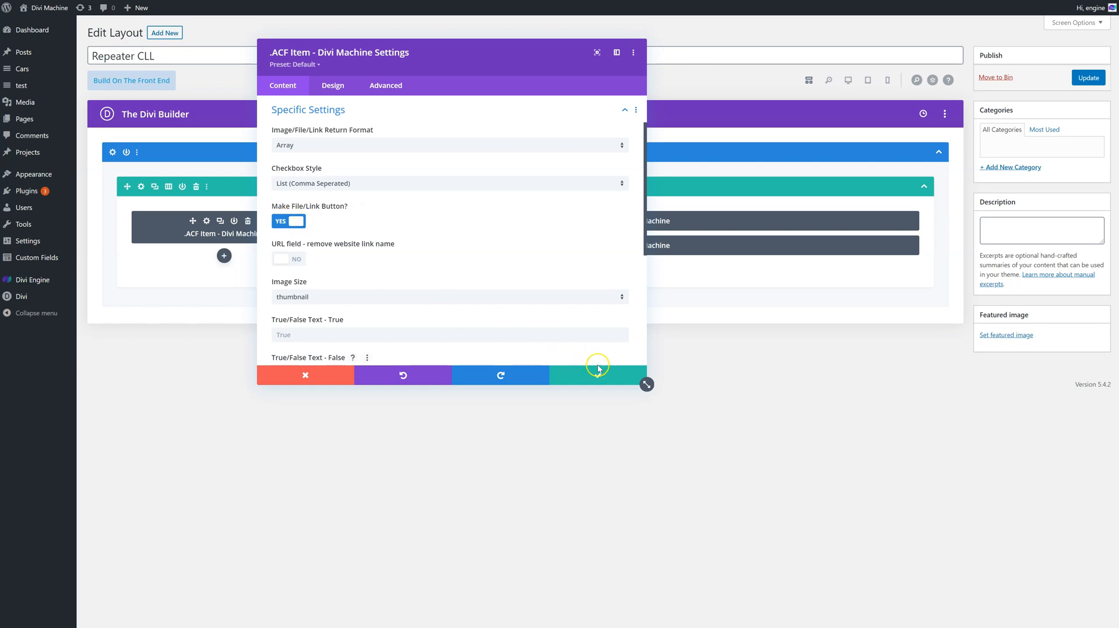
{"action": "left_click", "coordinate": [598, 373]}
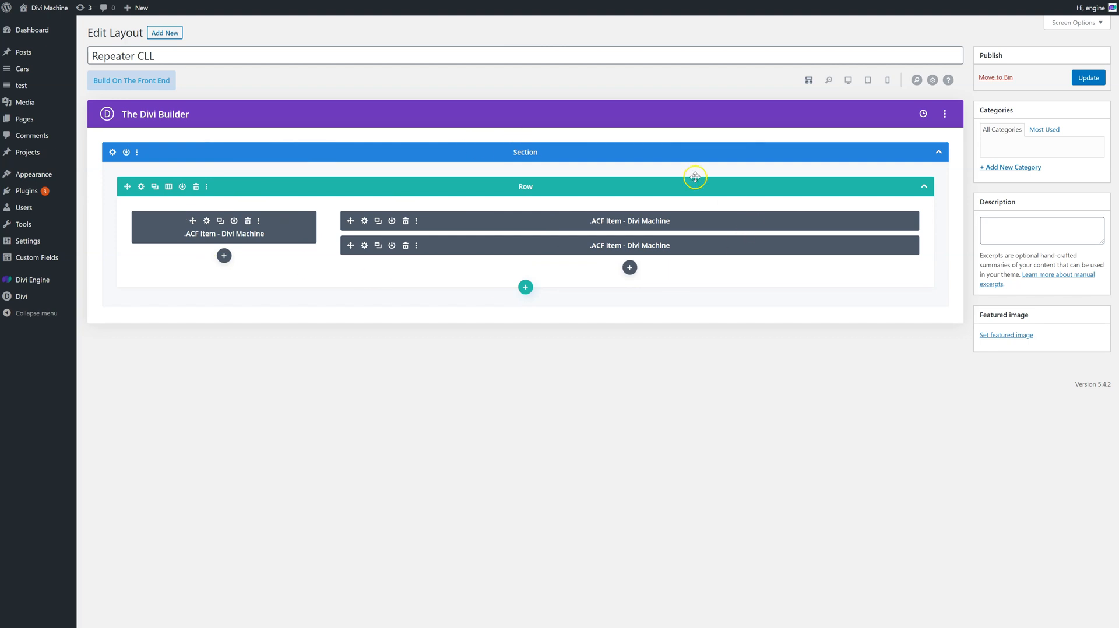
{"action": "left_click", "coordinate": [1087, 78]}
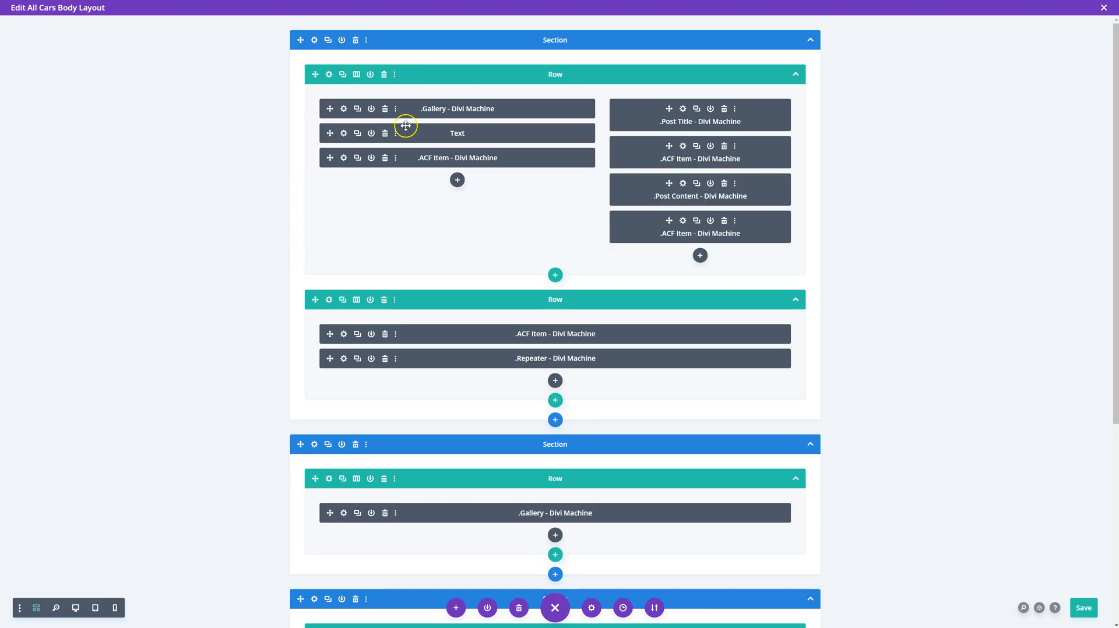
Switch to the All Cars Body Layout in the Theme Builder and reload the page, accepting the loss of unsaved changes
{"action": "right_click", "coordinate": [167, 82]}
{"action": "left_click", "coordinate": [213, 120]}
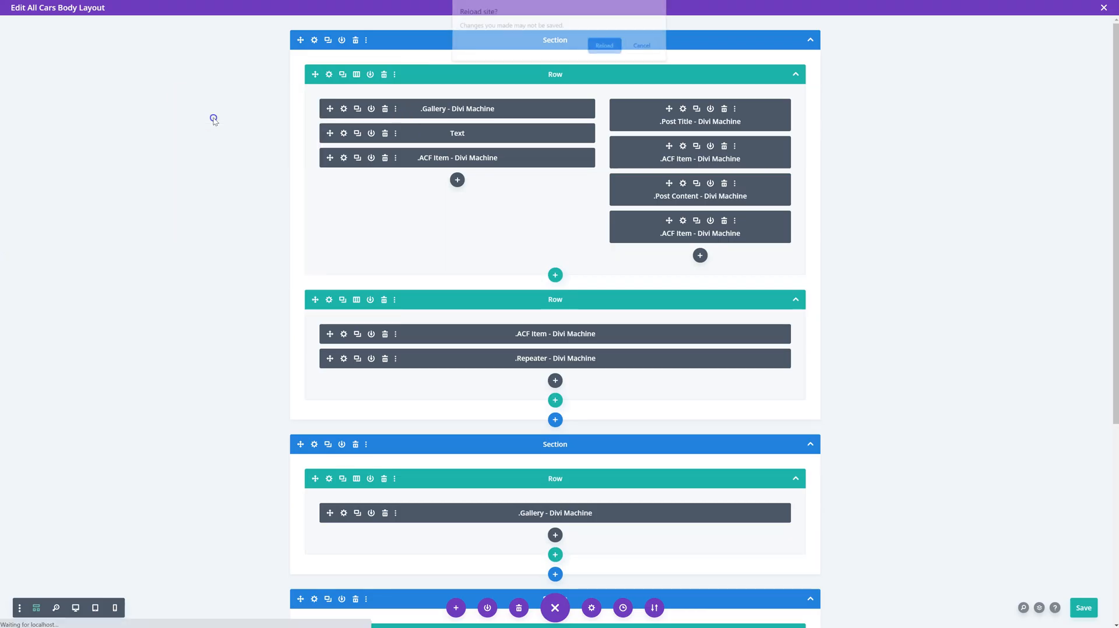
{"action": "left_click", "coordinate": [596, 43]}
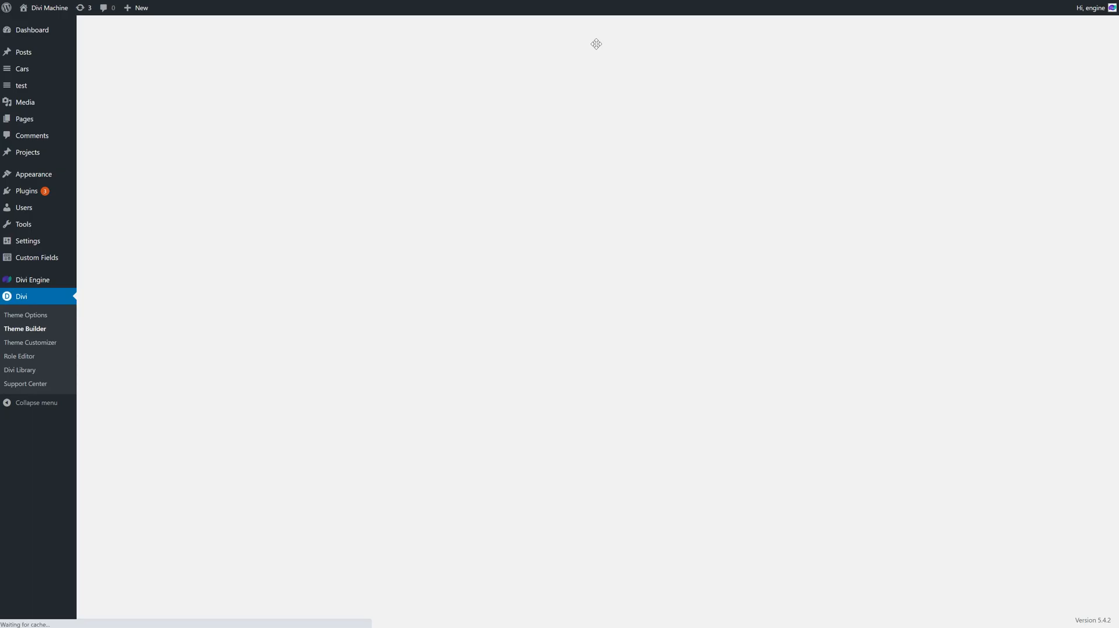
Open the All Cars Body Layout for editing without restoring the browser backup, and switch it to wireframe view
{"action": "left_click", "coordinate": [298, 165]}
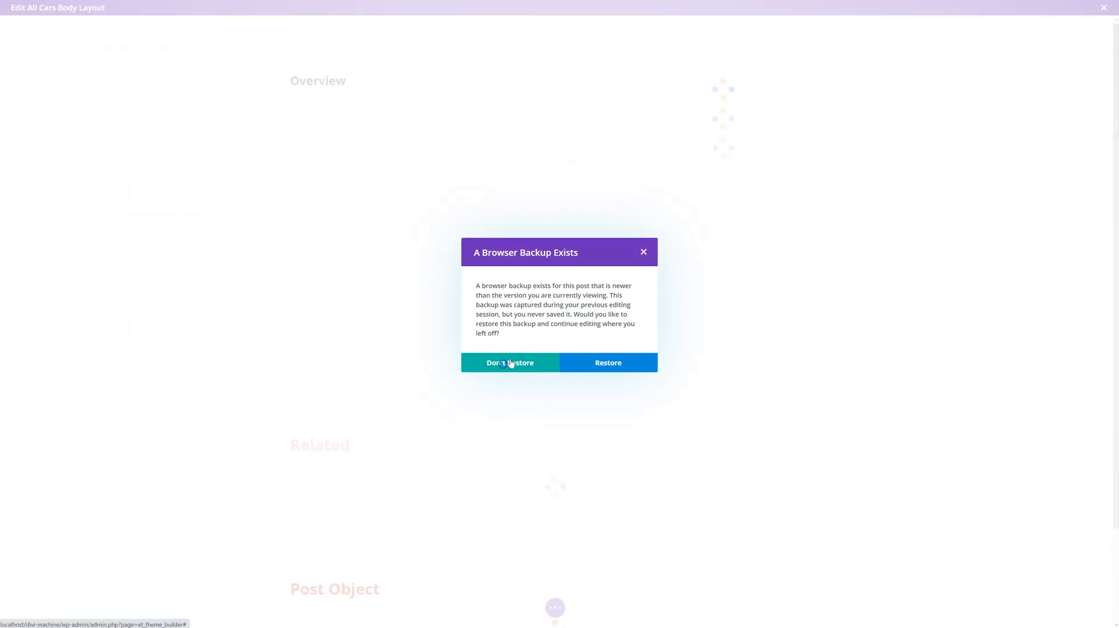
{"action": "left_click", "coordinate": [510, 363]}
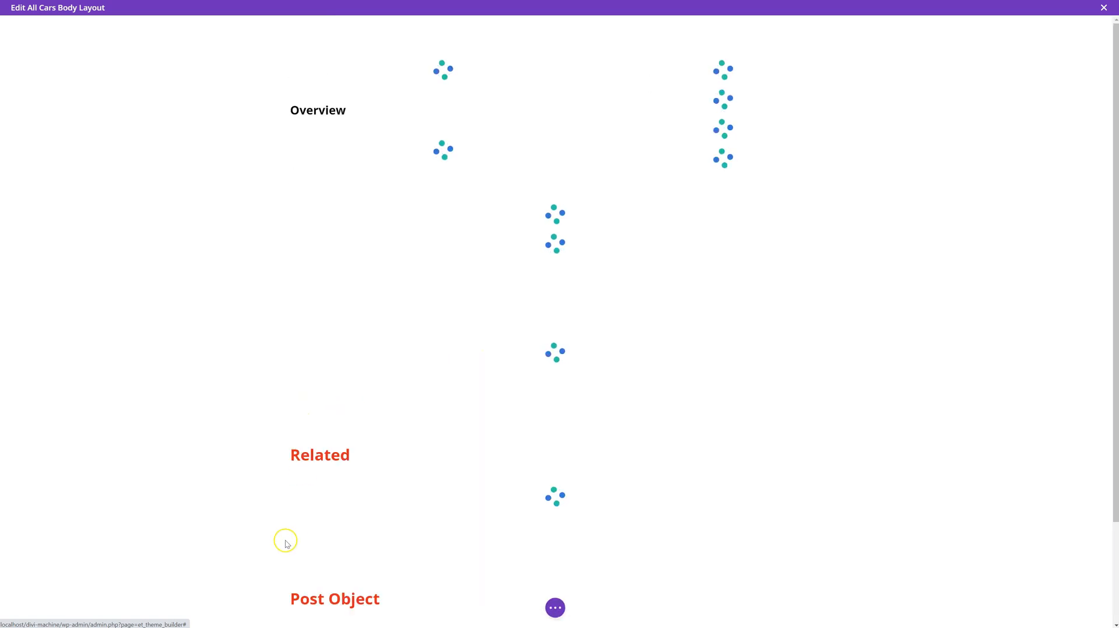
{"action": "left_click", "coordinate": [556, 608]}
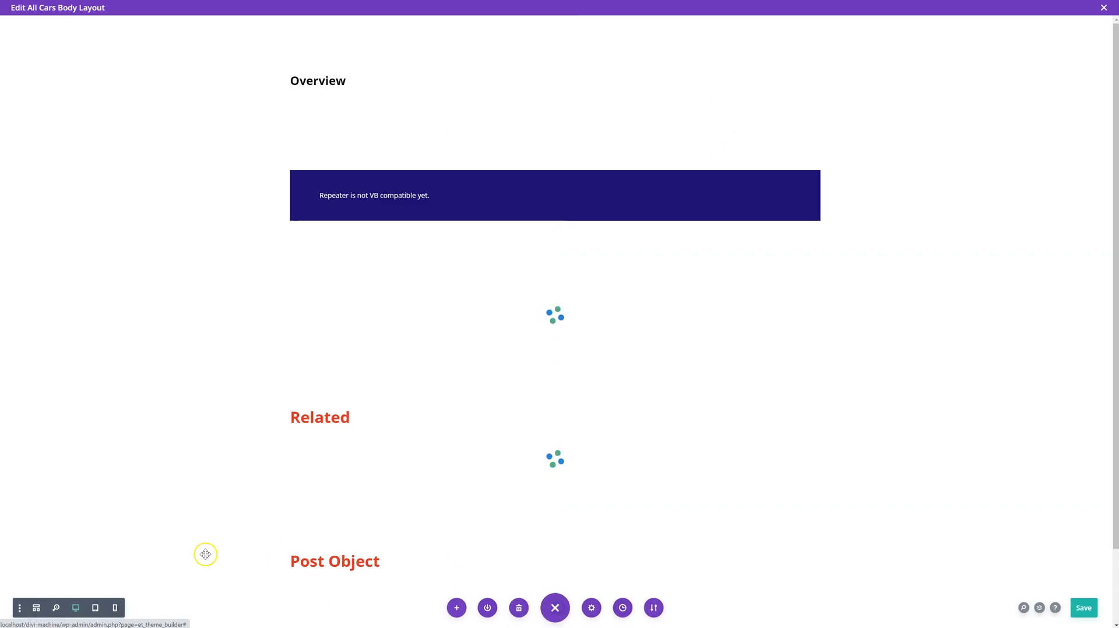
{"action": "left_click", "coordinate": [36, 608]}
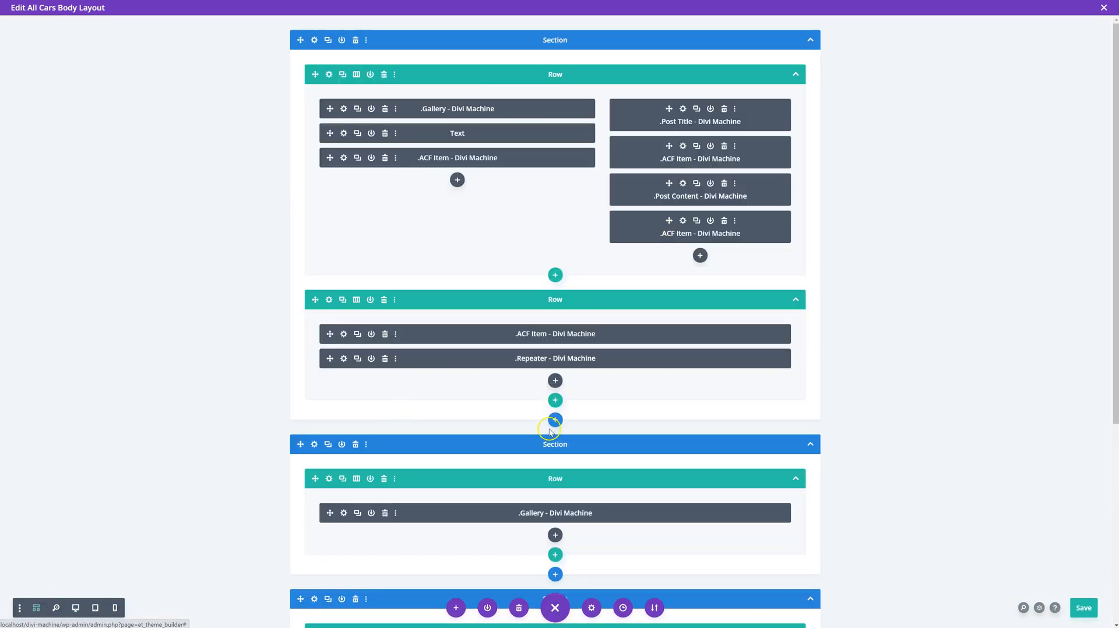
Add a single-column row above the row holding the ACF Item and Repeater, and insert a .Repeater - Divi Machine module in it
{"action": "scroll", "coordinate": [550, 432], "scroll_direction": "down", "scroll_amount": 4}
{"action": "scroll", "coordinate": [550, 424], "scroll_direction": "up", "scroll_amount": 3}
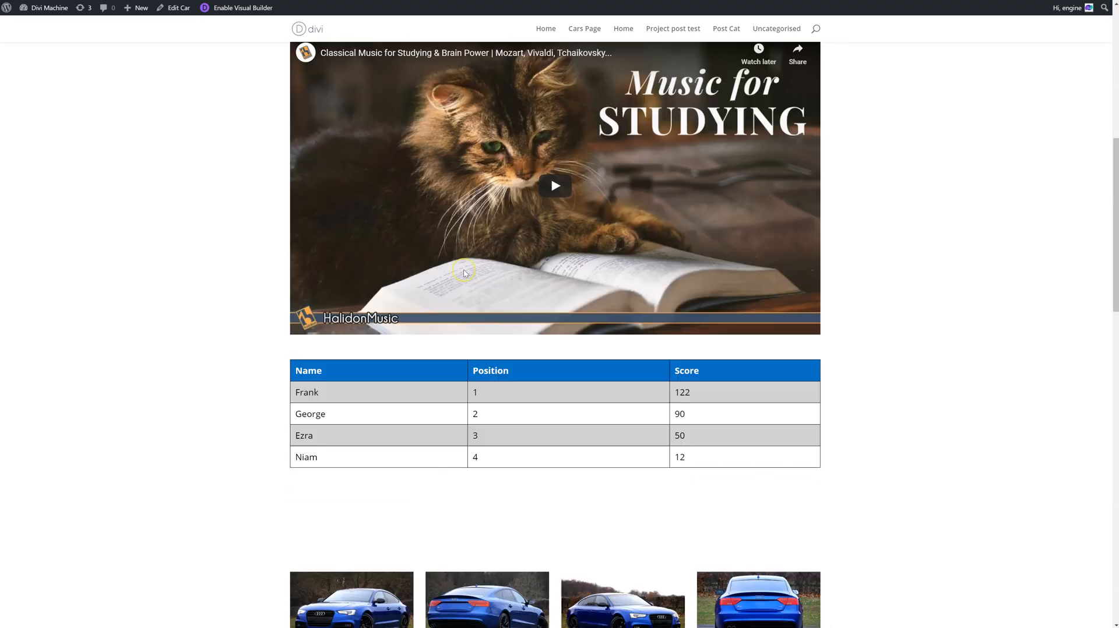
{"action": "scroll", "coordinate": [463, 269], "scroll_direction": "down", "scroll_amount": 5}
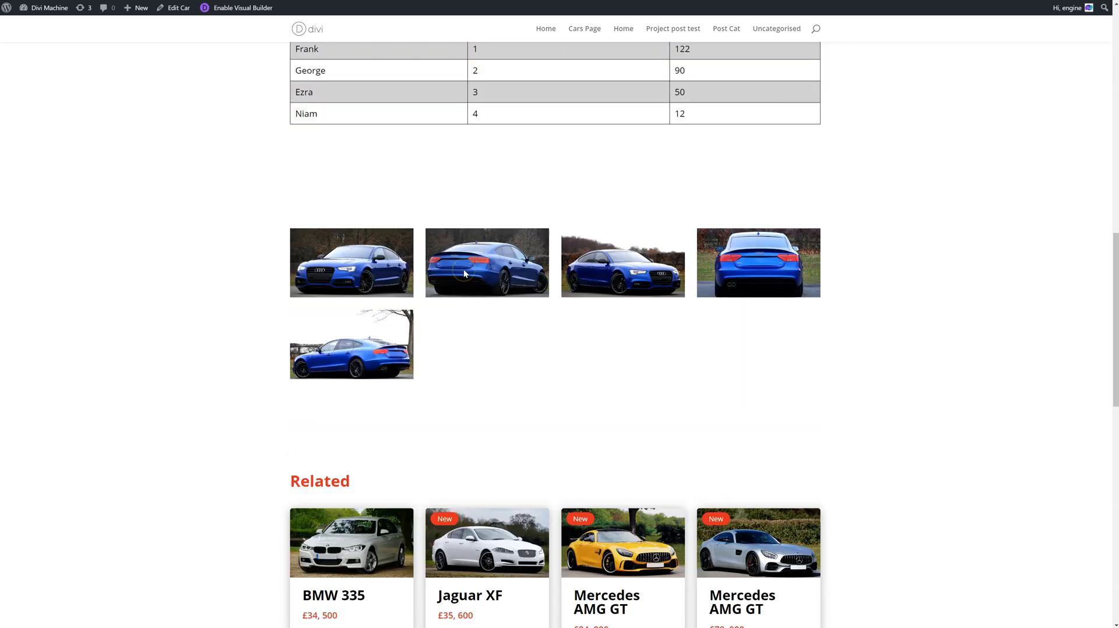
{"action": "scroll", "coordinate": [463, 269], "scroll_direction": "up", "scroll_amount": 15}
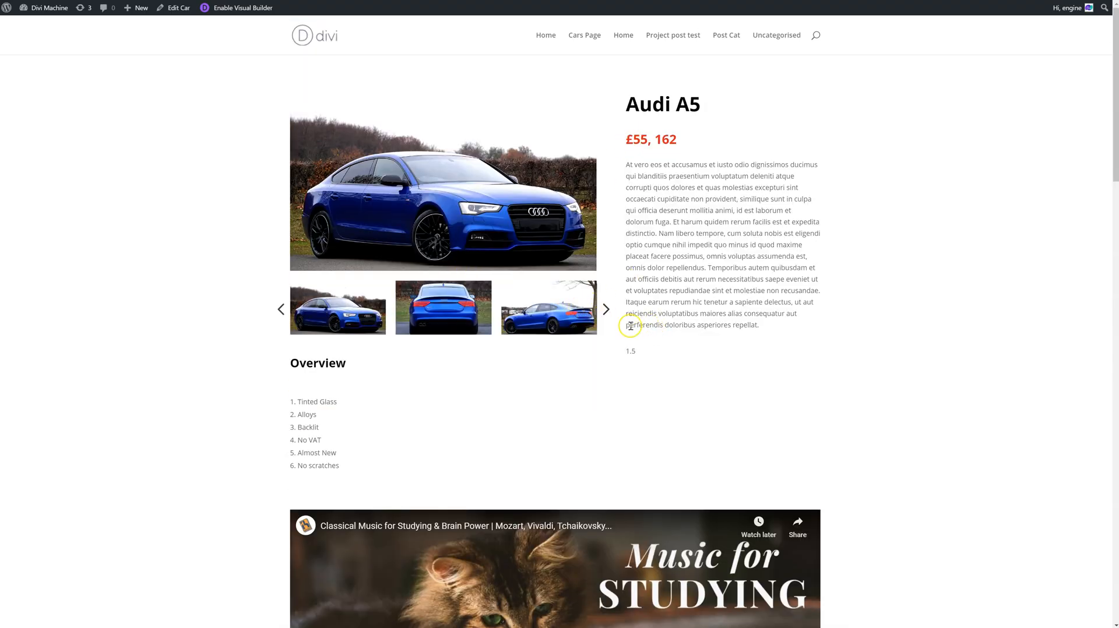
{"action": "scroll", "coordinate": [630, 326], "scroll_direction": "down", "scroll_amount": 2}
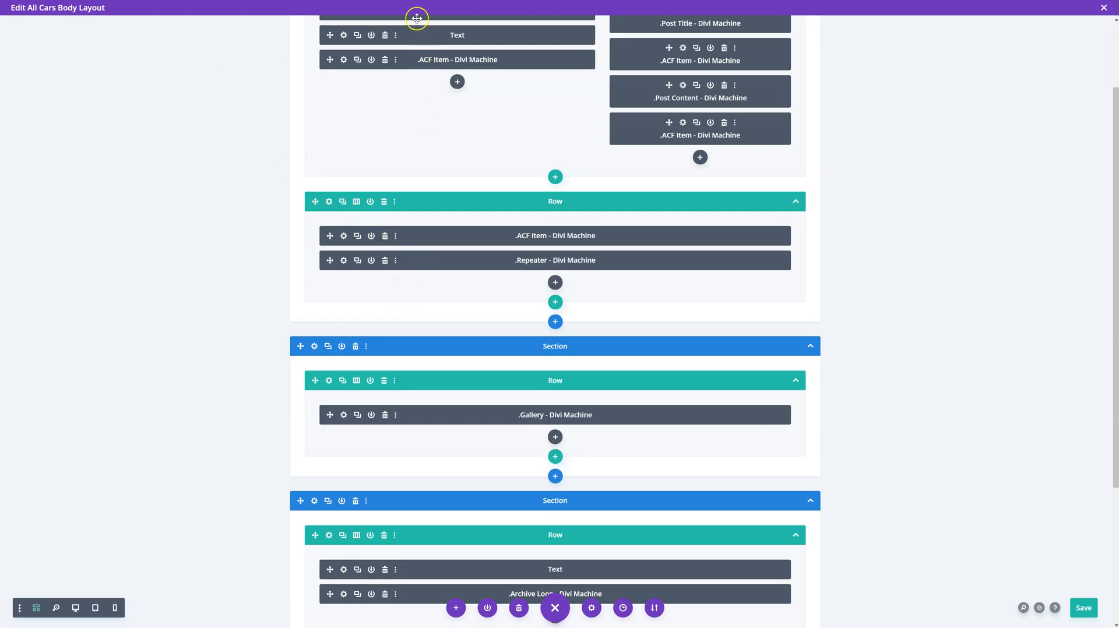
{"action": "left_click", "coordinate": [342, 237]}
{"action": "left_click", "coordinate": [303, 373]}
{"action": "left_click", "coordinate": [554, 177]}
{"action": "key", "text": "Escape"}
{"action": "left_click", "coordinate": [527, 309]}
{"action": "type", "text": "rep"}
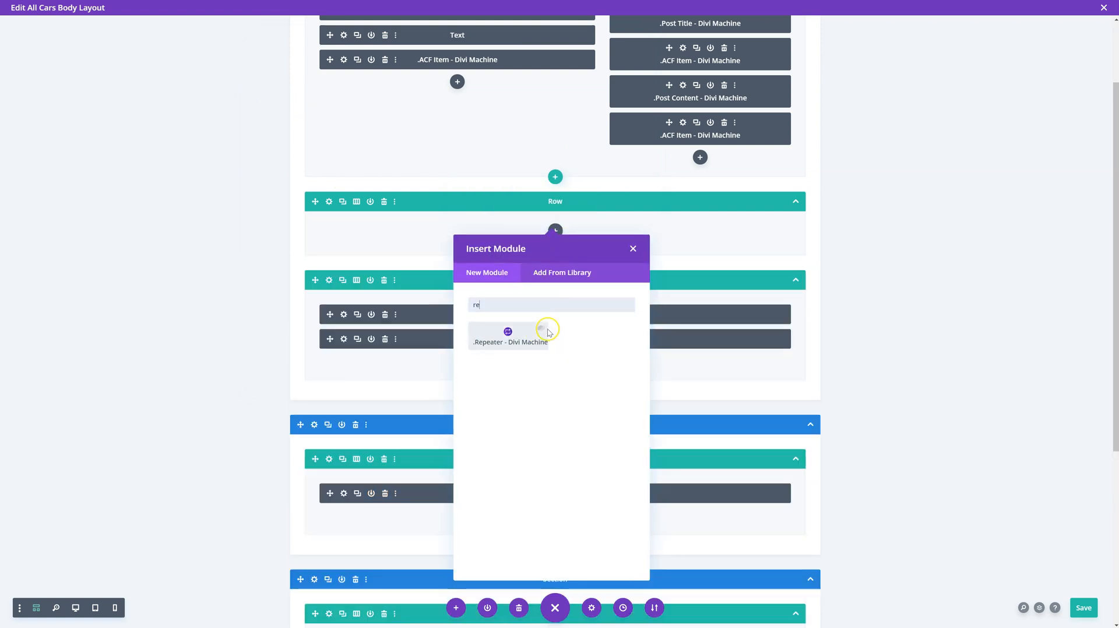
{"action": "left_click", "coordinate": [527, 333]}
Set the new module's Repeater Type to ACF Repeater Field Type (ACF Pro) and its Repeater Name to Advanced Repeater - Cars
{"action": "left_click", "coordinate": [309, 229]}
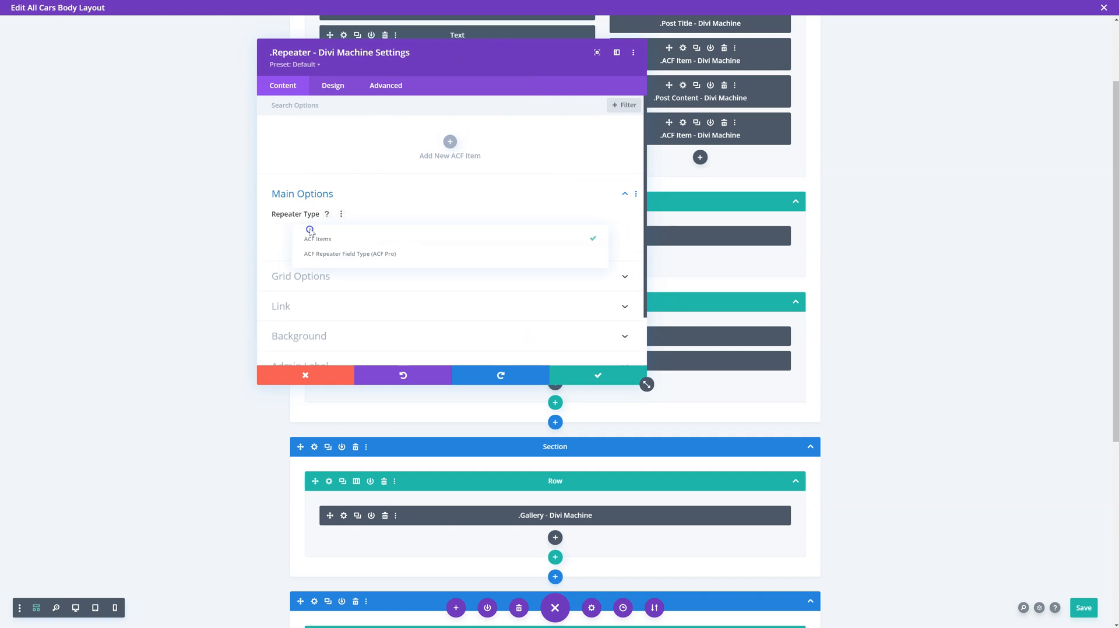
{"action": "left_click", "coordinate": [389, 257]}
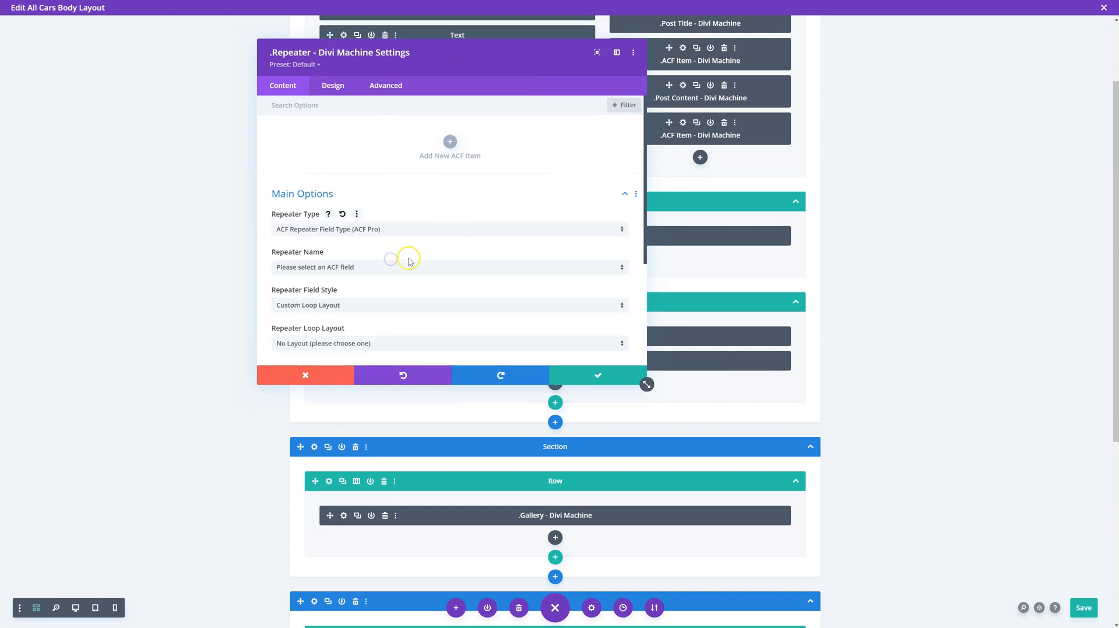
{"action": "left_click", "coordinate": [325, 269]}
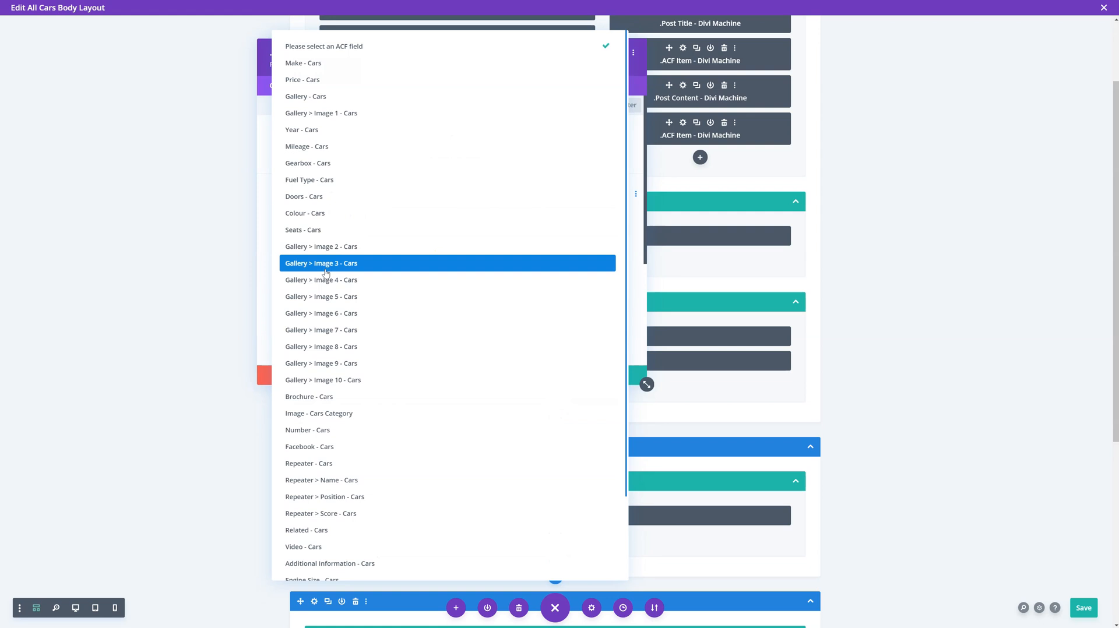
{"action": "scroll", "coordinate": [325, 273], "scroll_direction": "down", "scroll_amount": 3}
{"action": "left_click", "coordinate": [323, 518]}
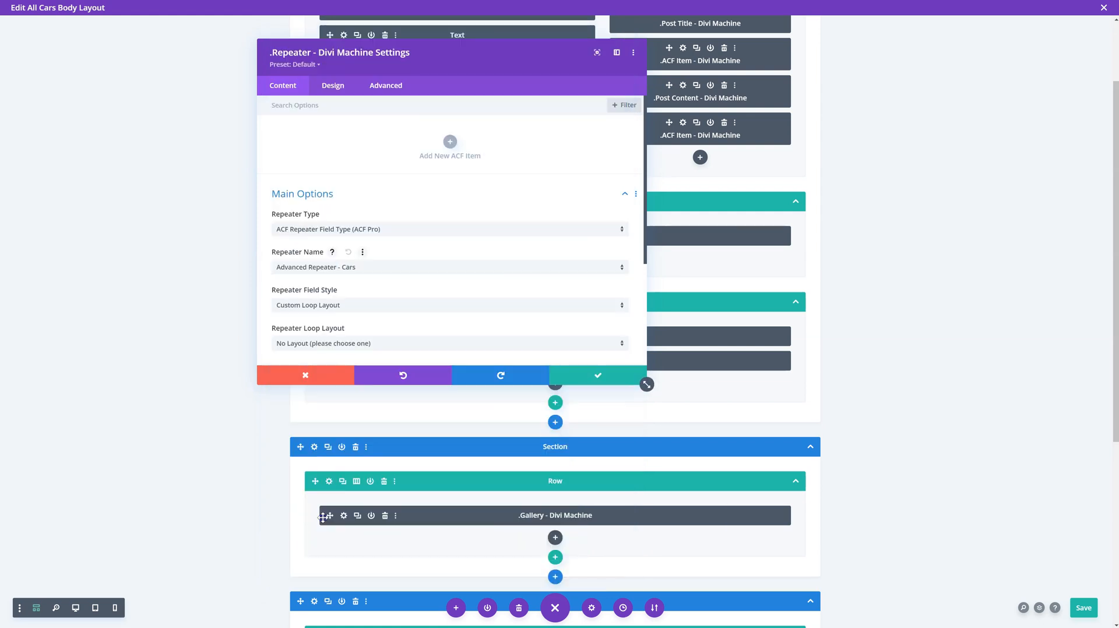
Use Custom Loop Layout as the Repeater Field Style with Repeater CLL as the loop layout, and save the module
{"action": "left_click", "coordinate": [328, 307]}
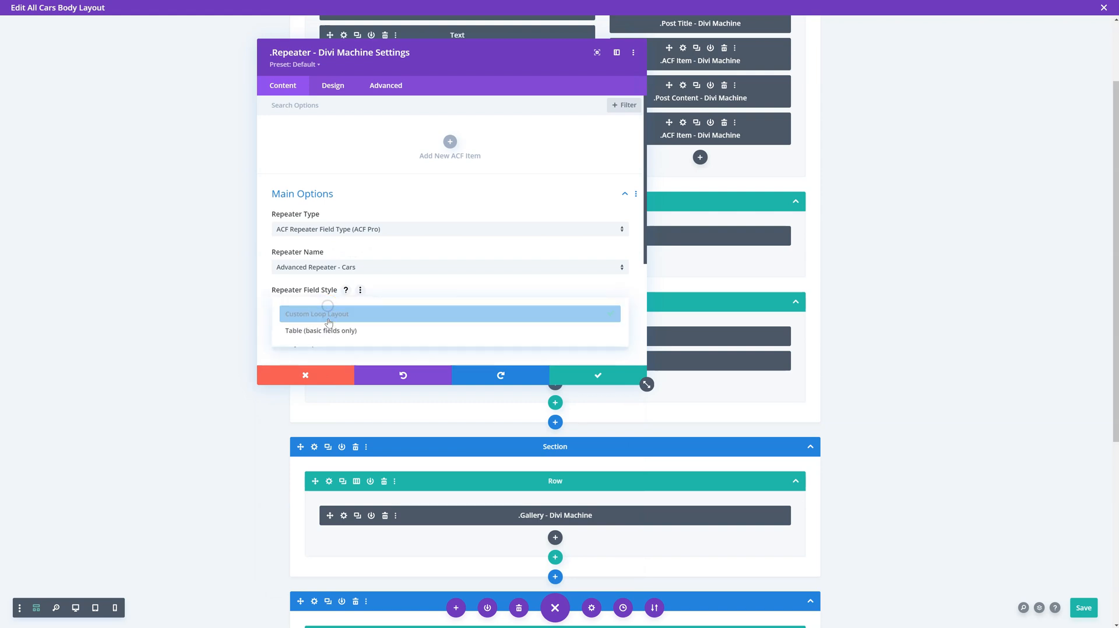
{"action": "left_click", "coordinate": [330, 318]}
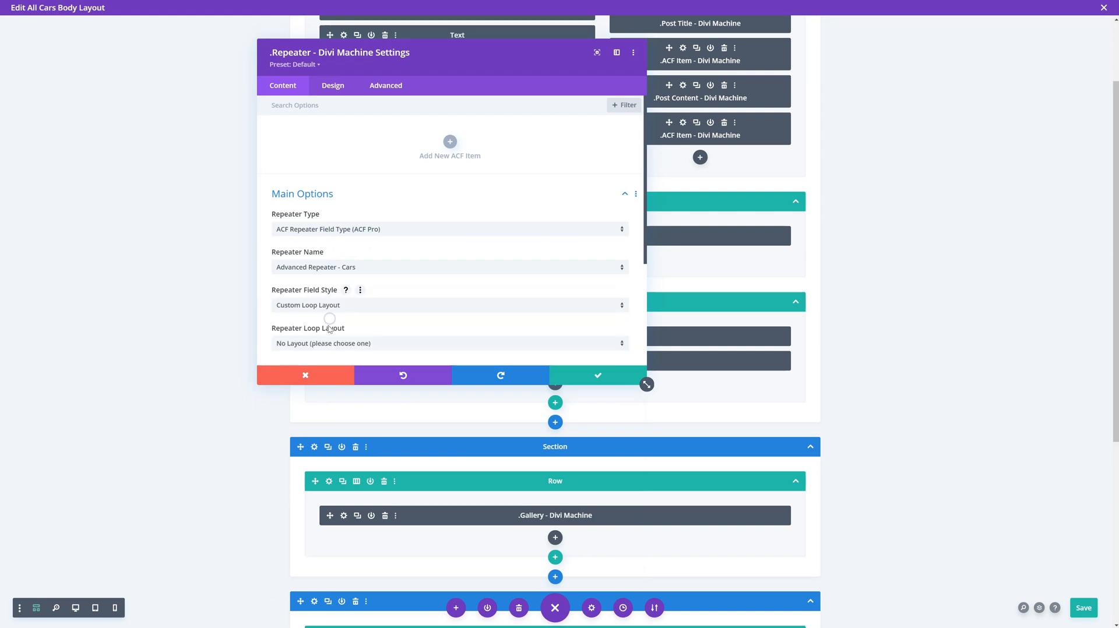
{"action": "left_click", "coordinate": [306, 345]}
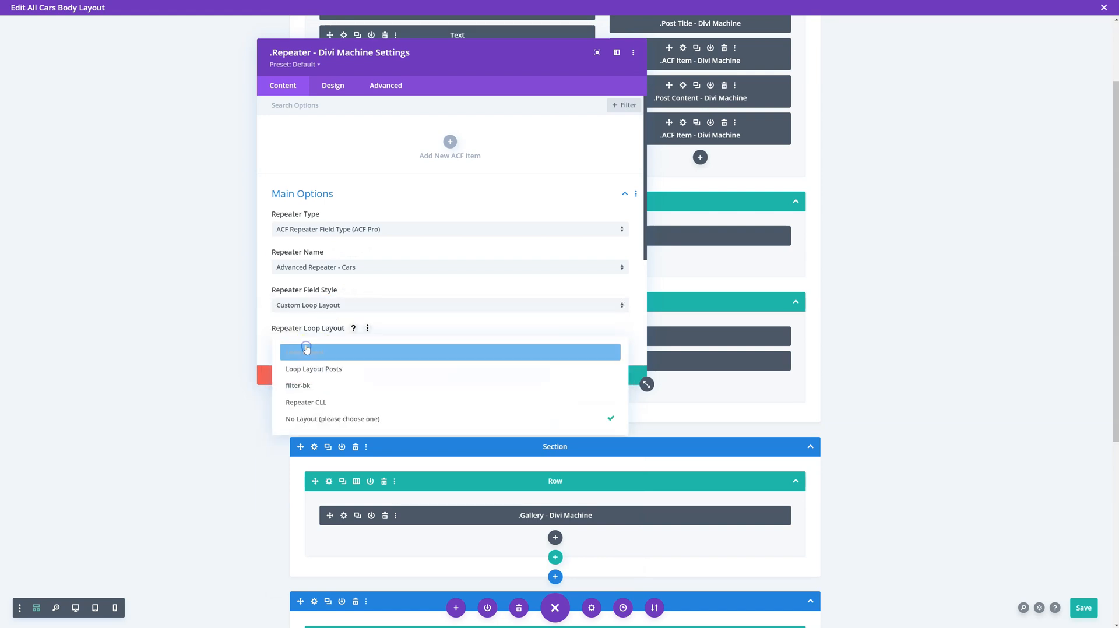
{"action": "left_click", "coordinate": [343, 402]}
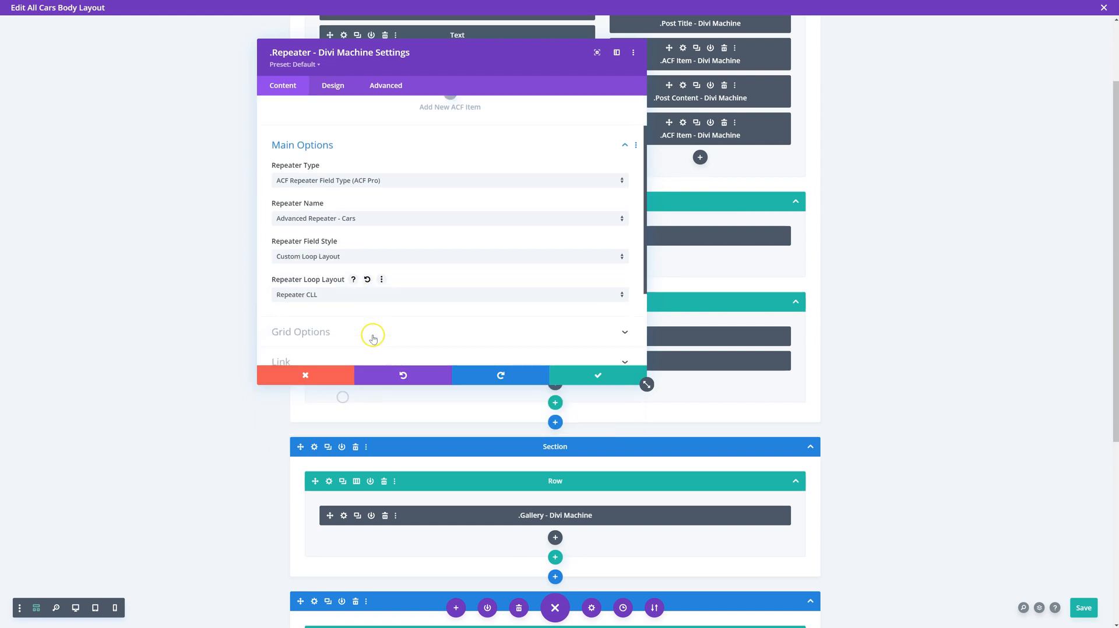
{"action": "left_click", "coordinate": [611, 377]}
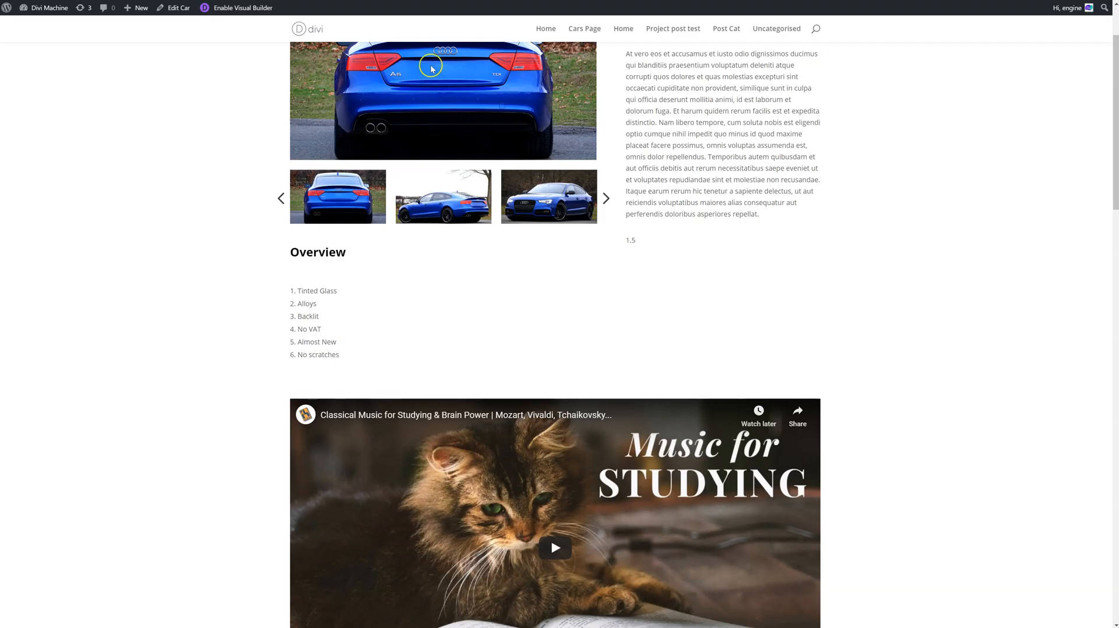
Reload the Audi A5 car page to check how the Advanced Repeater items are laid out
{"action": "right_click", "coordinate": [178, 168]}
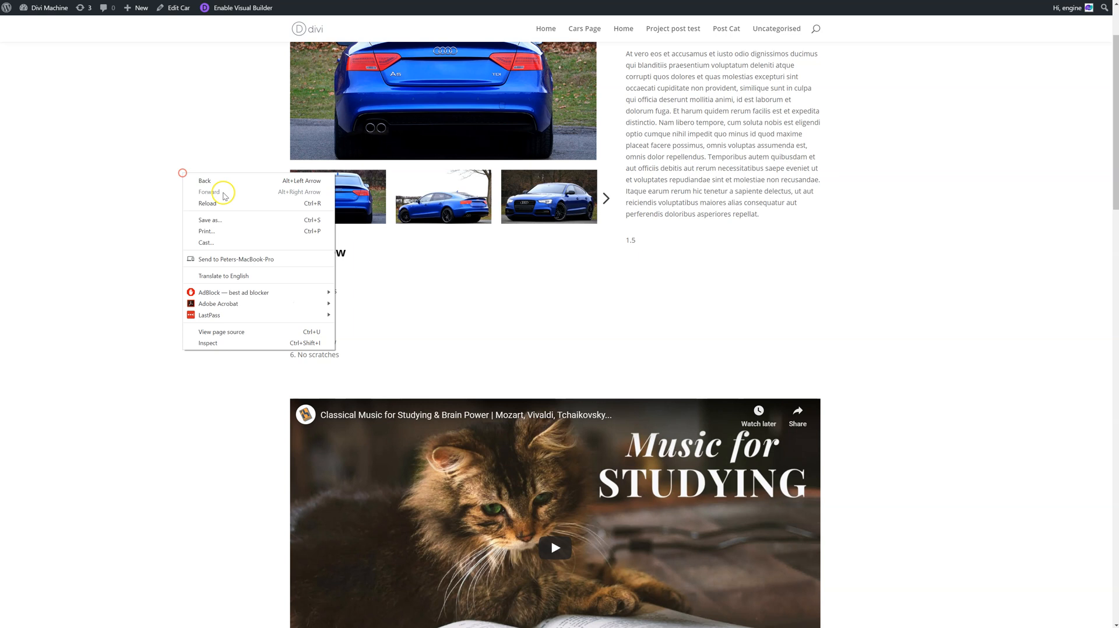
{"action": "left_click", "coordinate": [229, 201]}
{"action": "left_click", "coordinate": [435, 231]}
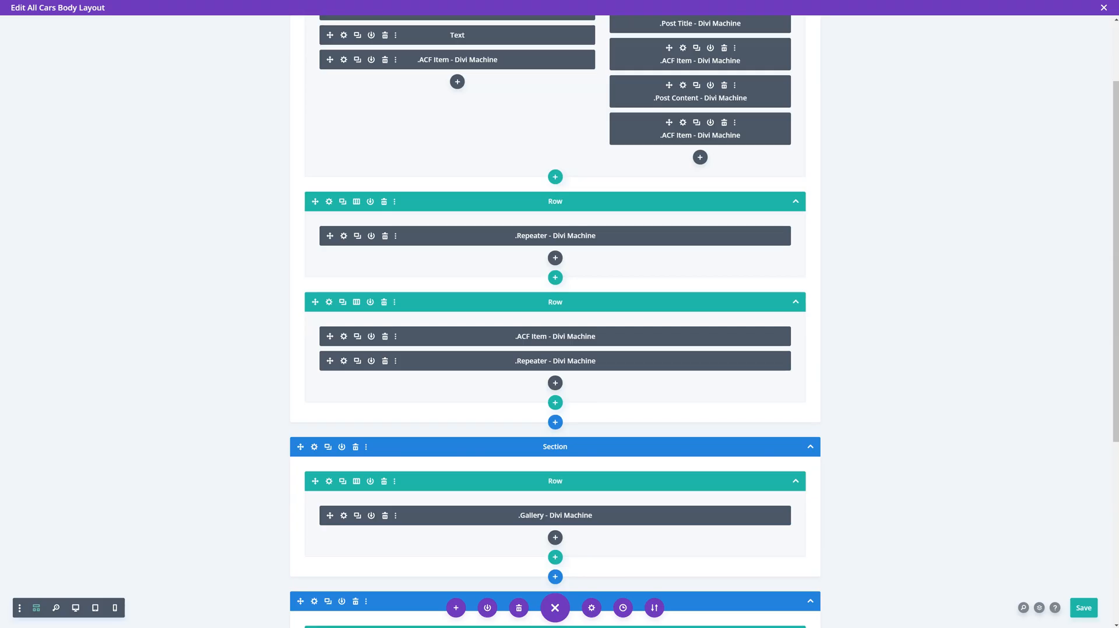
Set the new Repeater module's Grid Columns and Tablet Grid Columns to One in Grid Options, and save the module
{"action": "scroll", "coordinate": [490, 325], "scroll_direction": "down", "scroll_amount": 1}
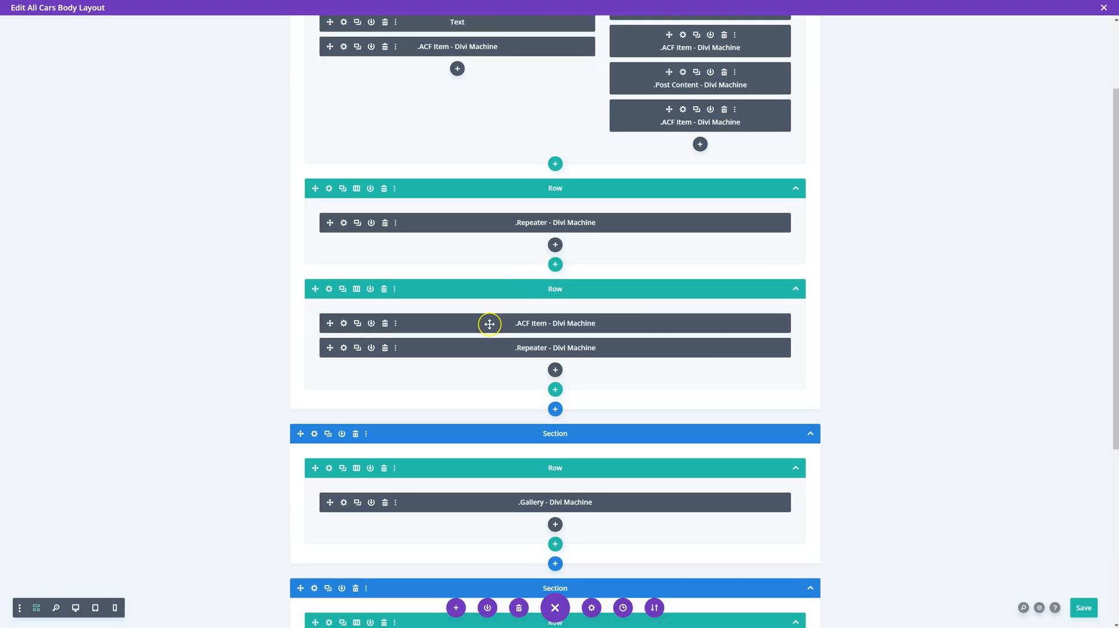
{"action": "scroll", "coordinate": [444, 253], "scroll_direction": "up", "scroll_amount": 1}
{"action": "left_click", "coordinate": [344, 235]}
{"action": "scroll", "coordinate": [295, 288], "scroll_direction": "down", "scroll_amount": 2}
{"action": "left_click", "coordinate": [344, 282]}
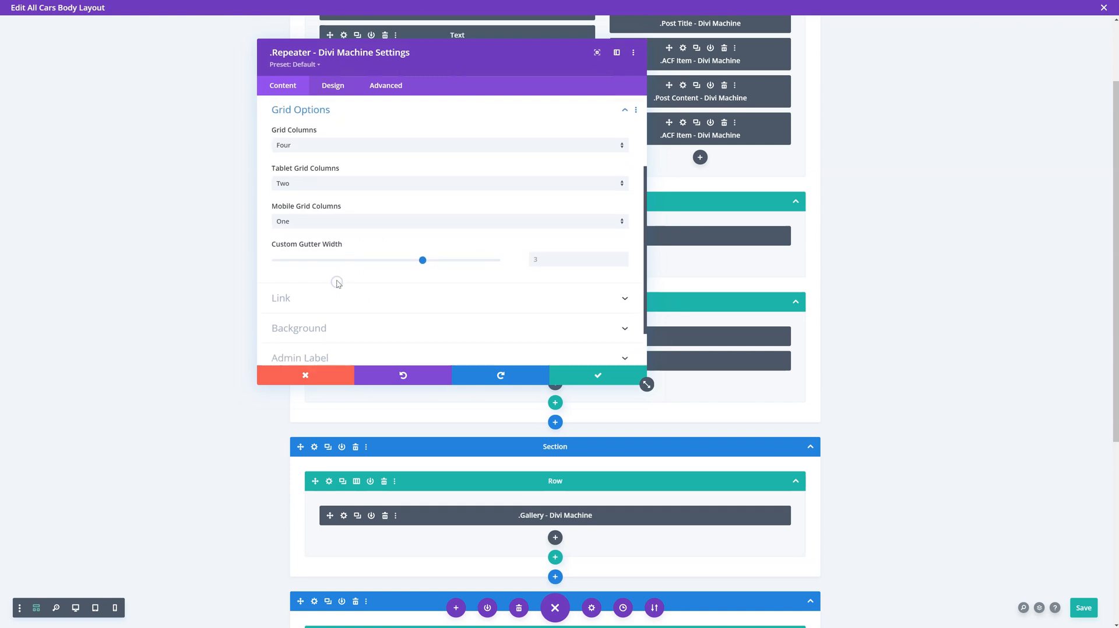
{"action": "left_click", "coordinate": [312, 151]}
{"action": "left_click", "coordinate": [312, 153]}
{"action": "left_click", "coordinate": [315, 182]}
{"action": "left_click", "coordinate": [317, 197]}
{"action": "left_click", "coordinate": [594, 374]}
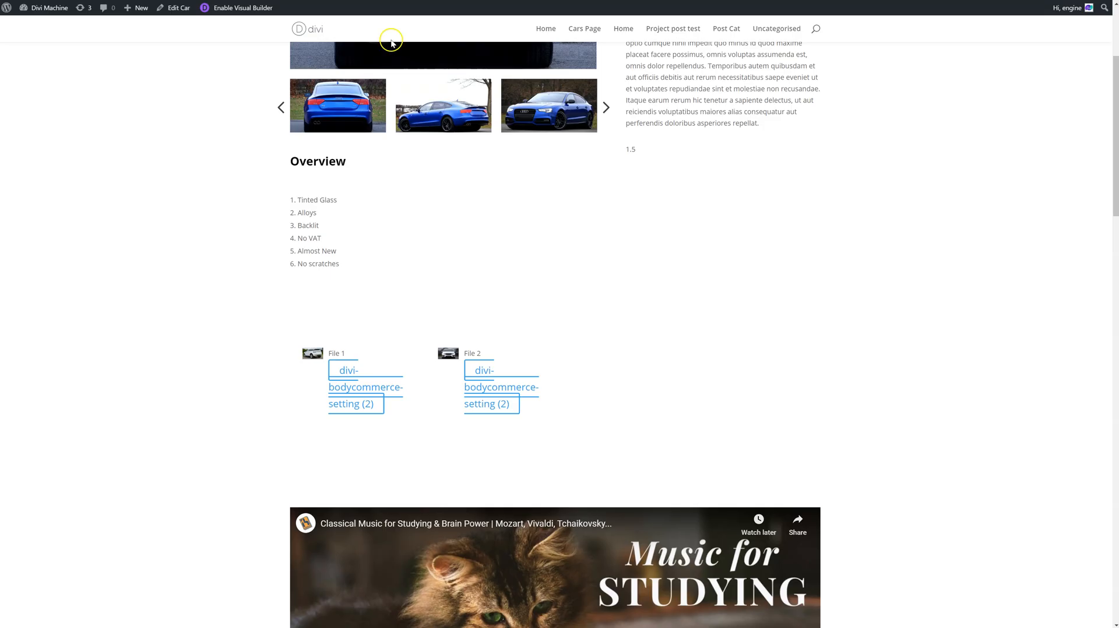
Reload the Audi A5 page and examine the repeater items, inspecting their HTML structure in the browser's developer tools
{"action": "right_click", "coordinate": [197, 178]}
{"action": "left_click", "coordinate": [228, 216]}
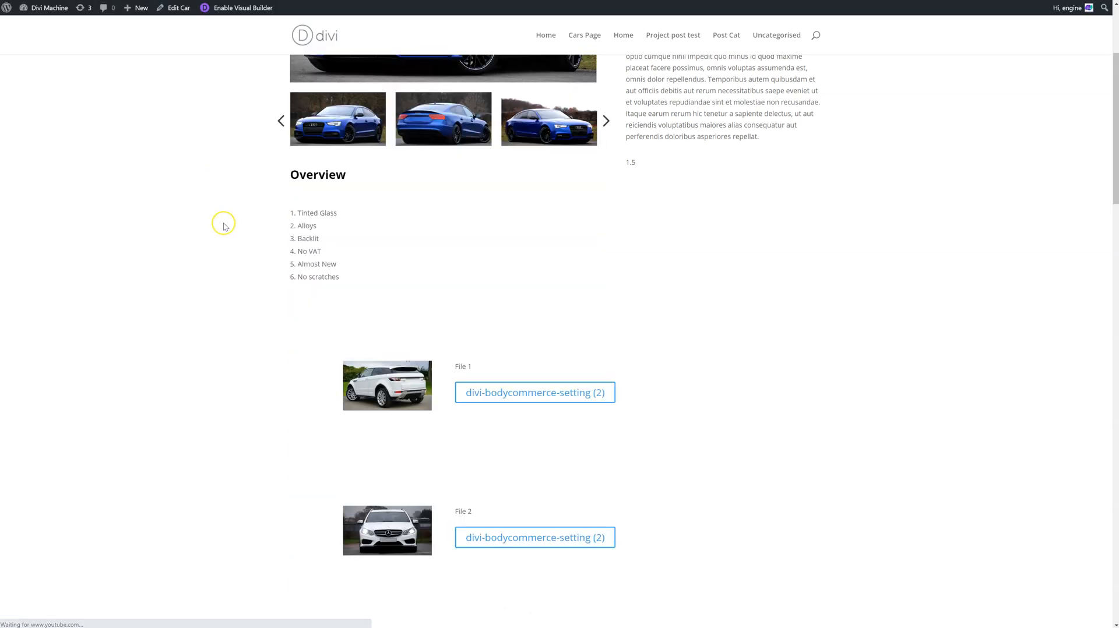
{"action": "scroll", "coordinate": [359, 282], "scroll_direction": "down", "scroll_amount": 2}
{"action": "scroll", "coordinate": [408, 274], "scroll_direction": "down", "scroll_amount": 1}
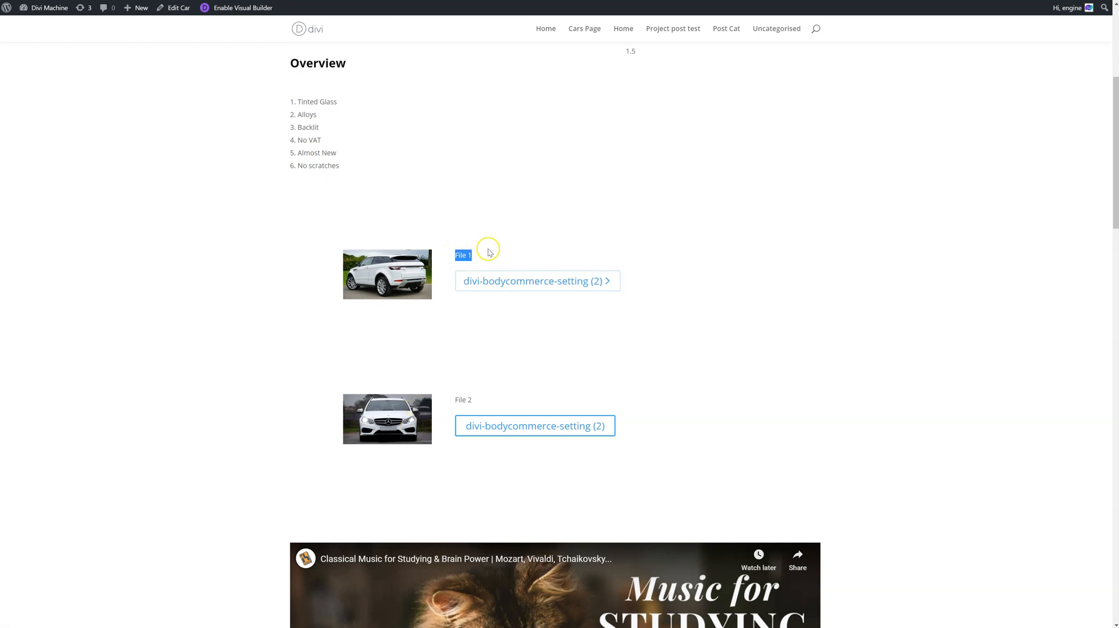
{"action": "right_click", "coordinate": [328, 255]}
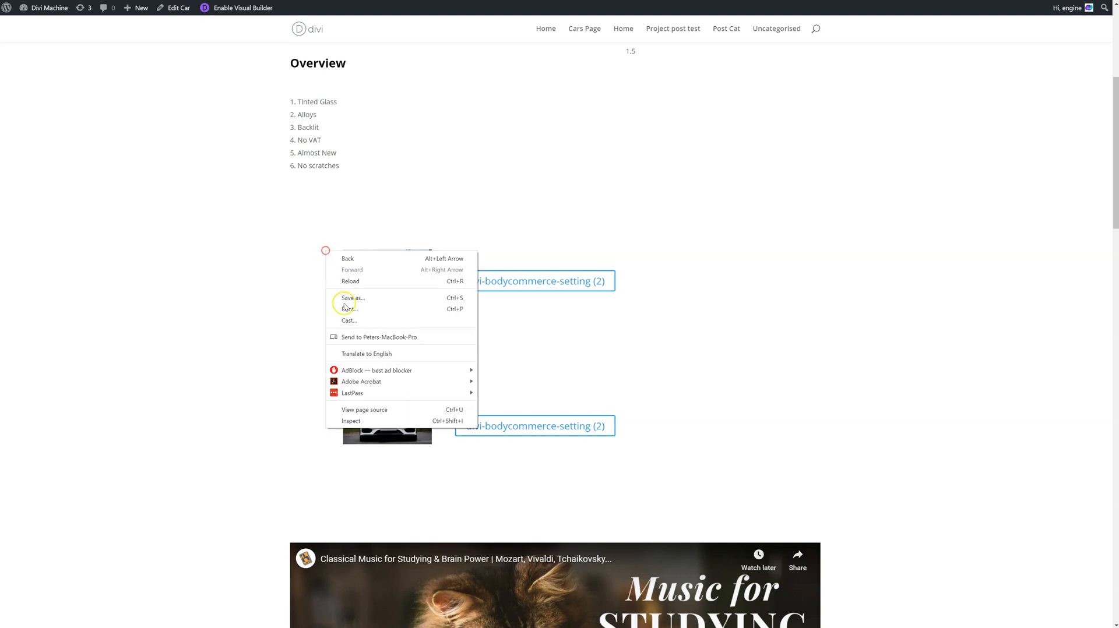
{"action": "left_click", "coordinate": [376, 408]}
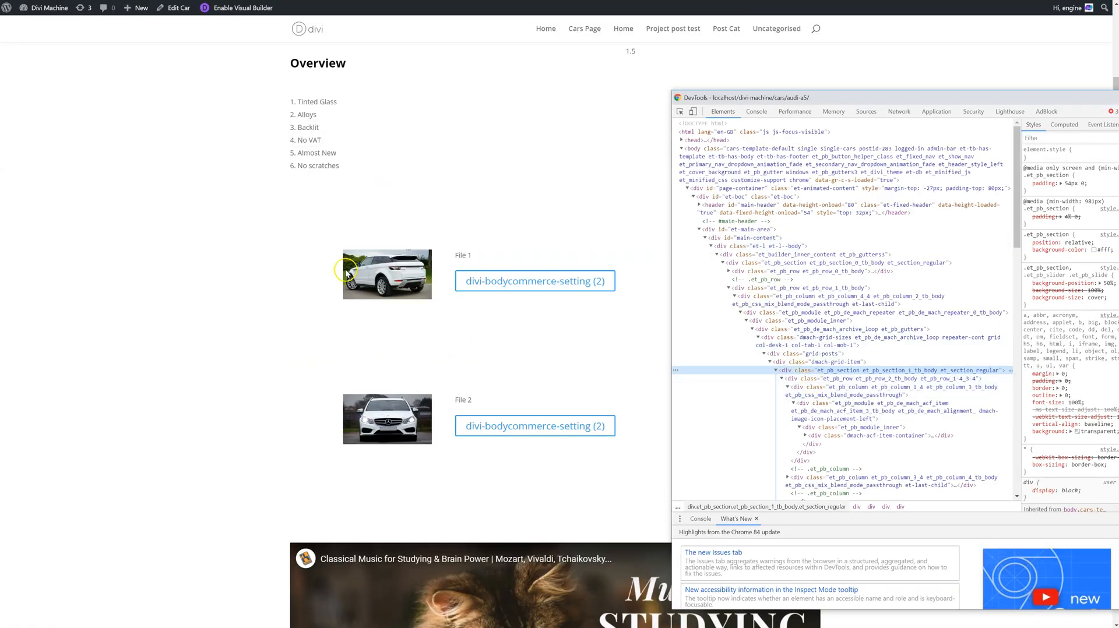
{"action": "key", "text": "F12"}
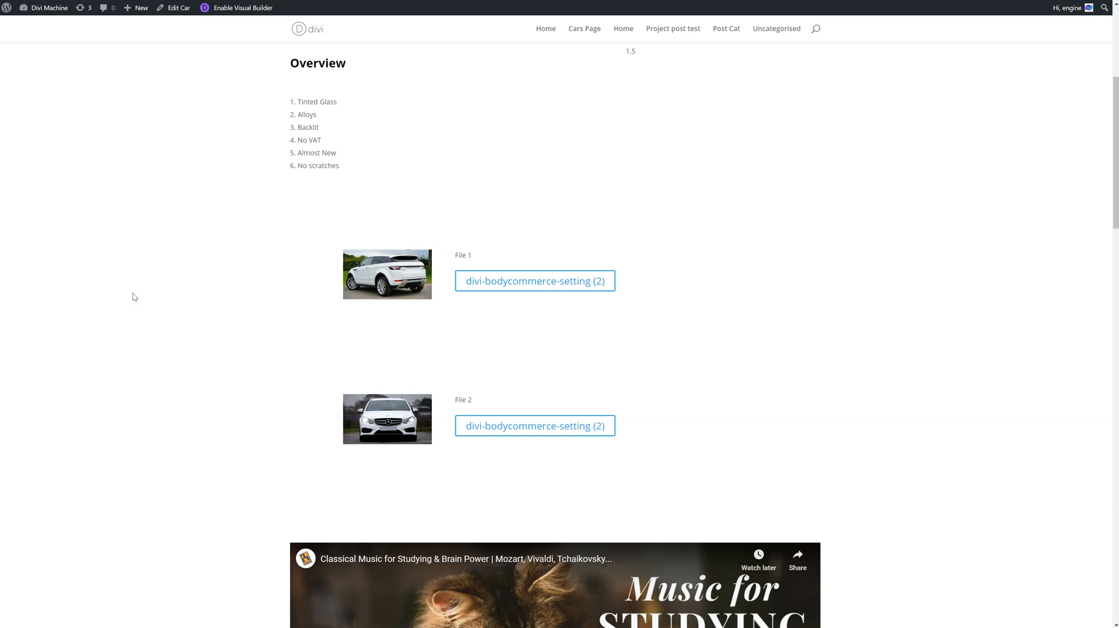
Review the finished Audi A5 page, comparing the overview list, the file repeater and the score table
{"action": "scroll", "coordinate": [210, 304], "scroll_direction": "down", "scroll_amount": 12}
{"action": "scroll", "coordinate": [400, 244], "scroll_direction": "up", "scroll_amount": 2}
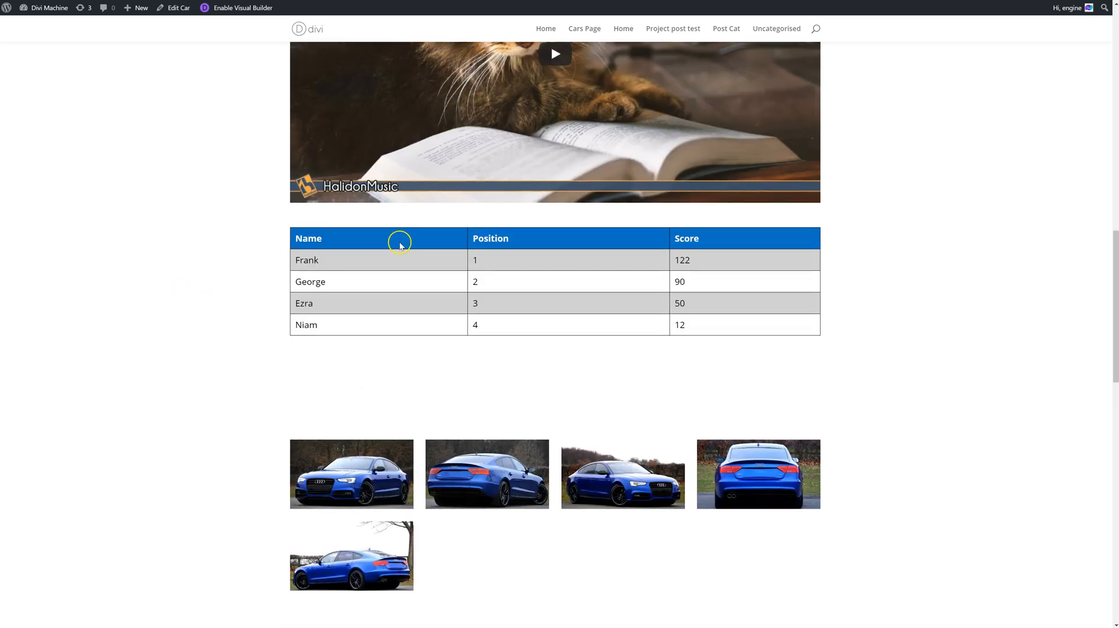
{"action": "scroll", "coordinate": [418, 286], "scroll_direction": "up", "scroll_amount": 14}
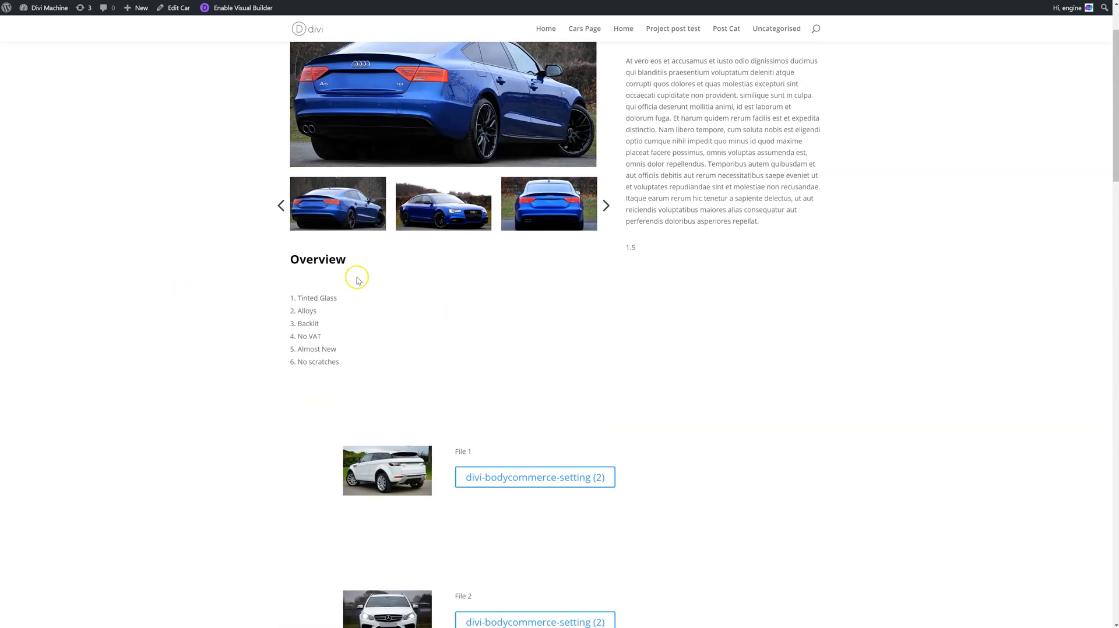
{"action": "scroll", "coordinate": [313, 297], "scroll_direction": "up", "scroll_amount": 1}
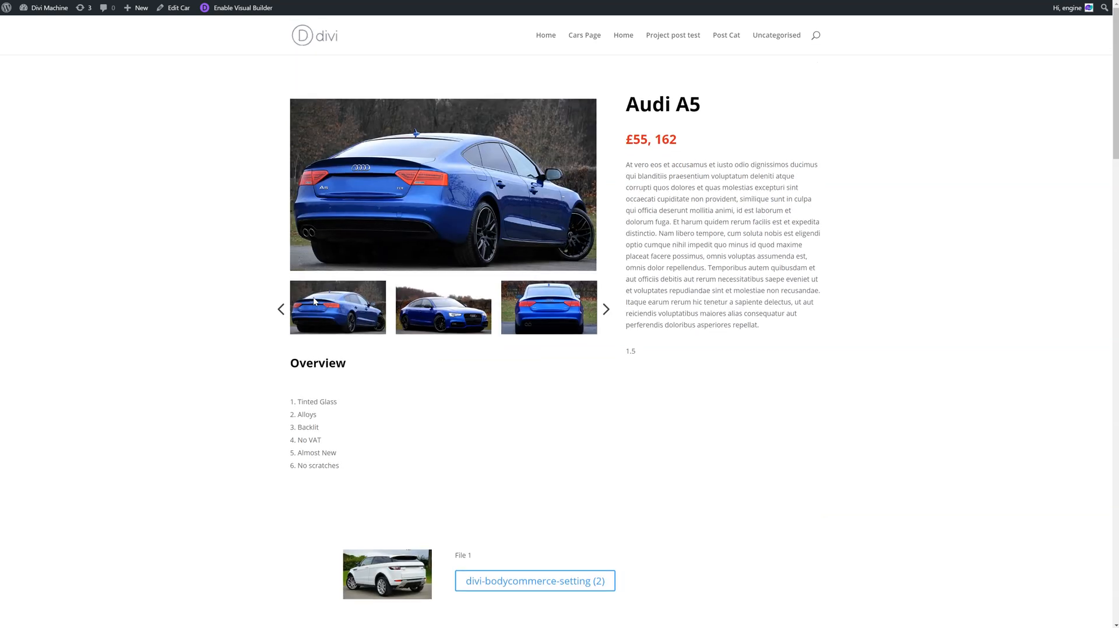
{"action": "left_click", "coordinate": [319, 288]}
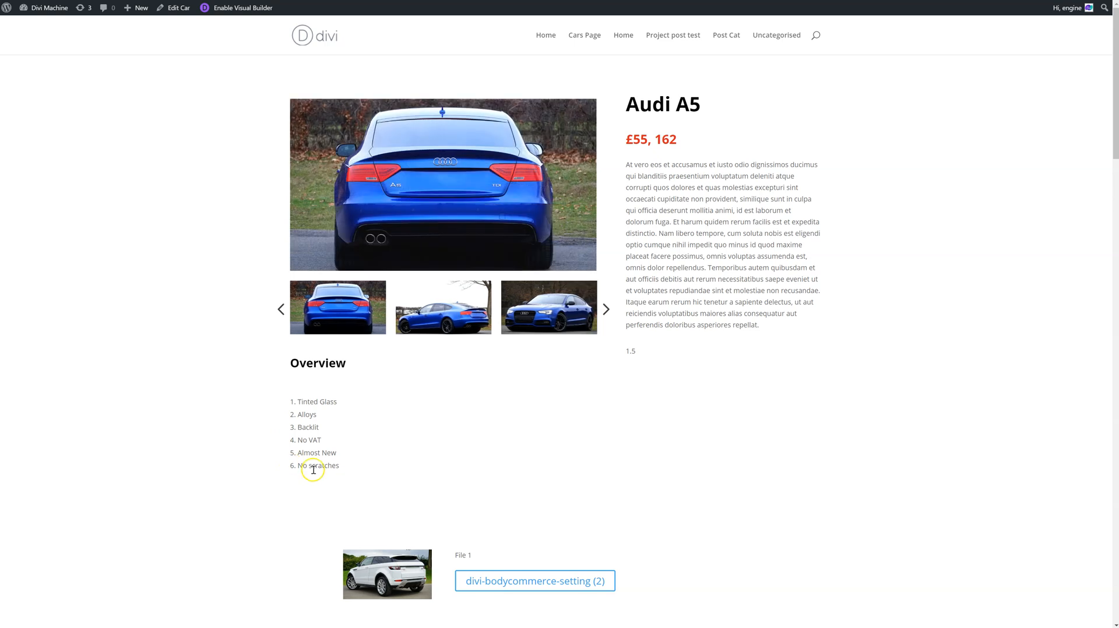
{"action": "scroll", "coordinate": [408, 524], "scroll_direction": "down", "scroll_amount": 6}
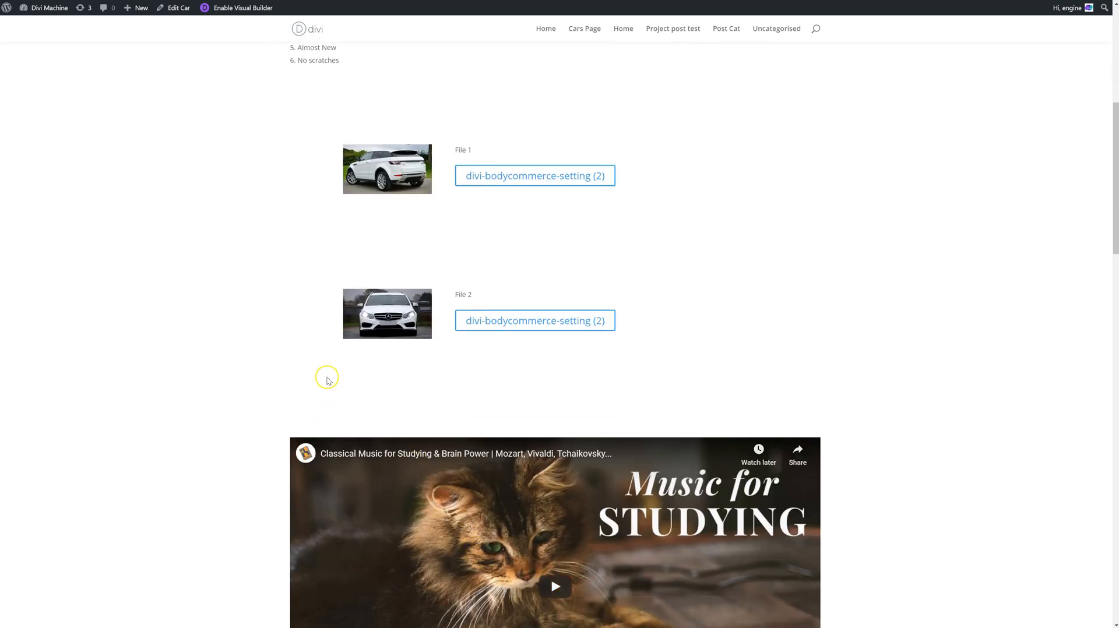